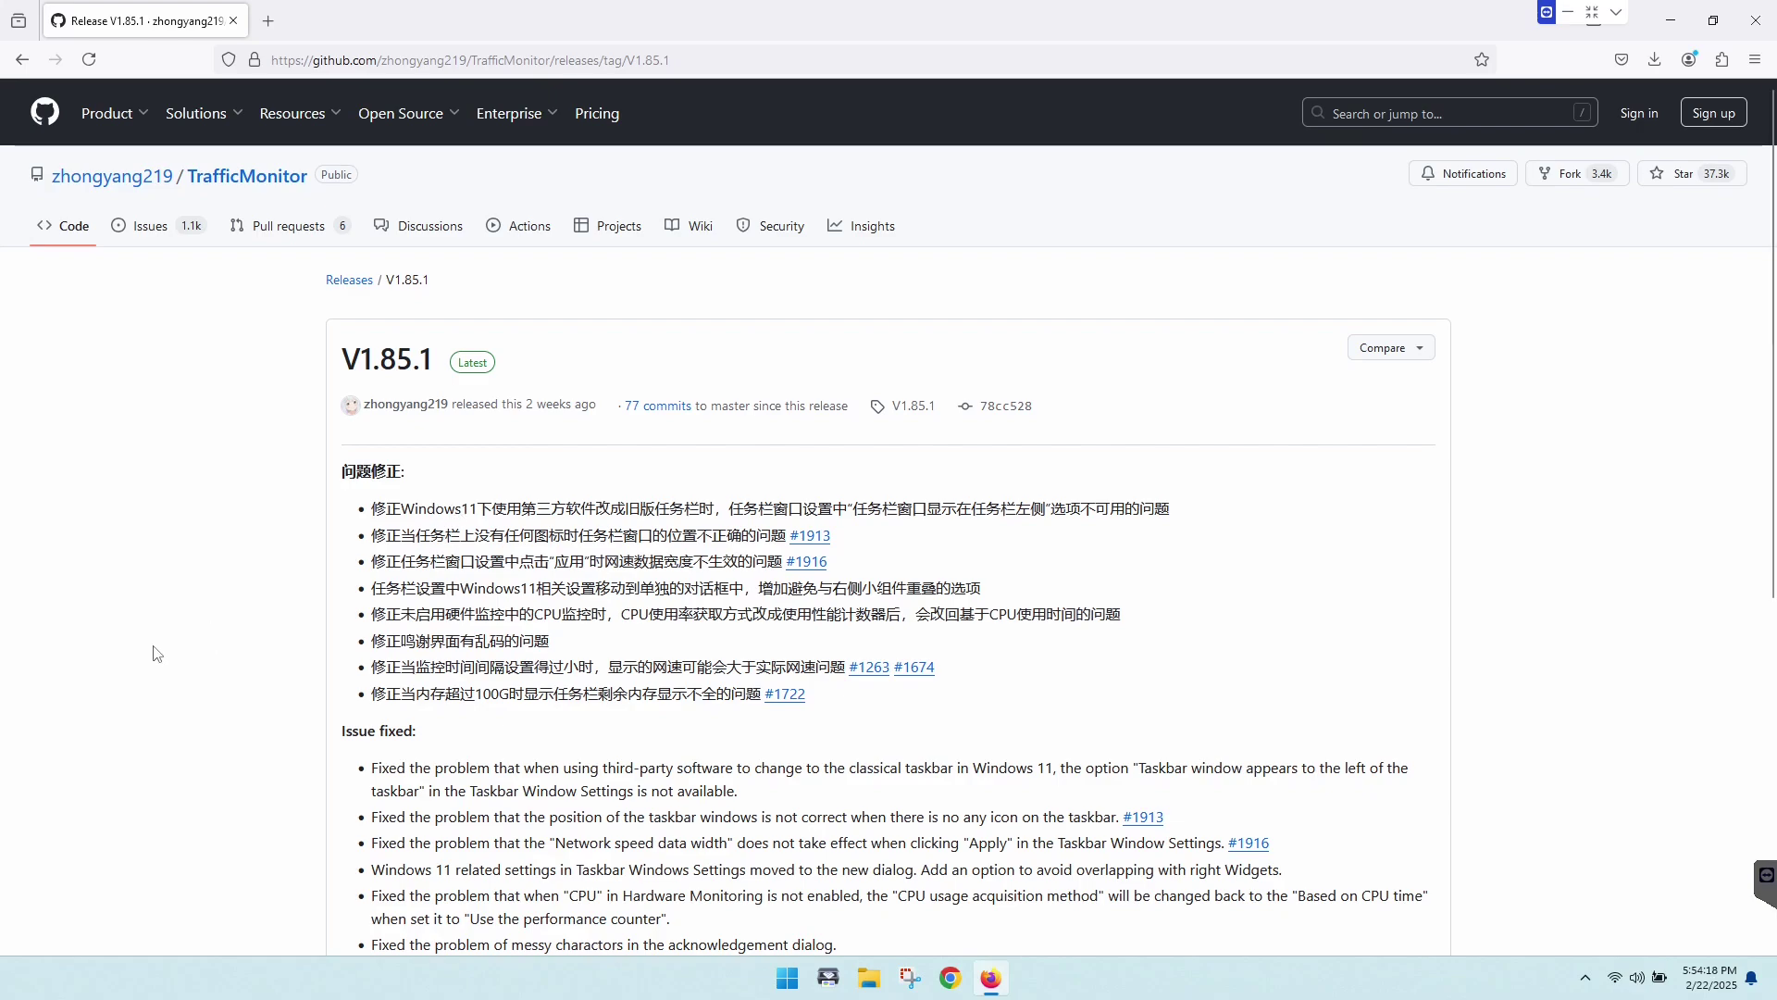
# Scroll the V1.85.1 release page down to its 8 assets, including TrafficMonitor_V1.85.1_x64.zip
pyautogui.scroll(-4, 158, 648)
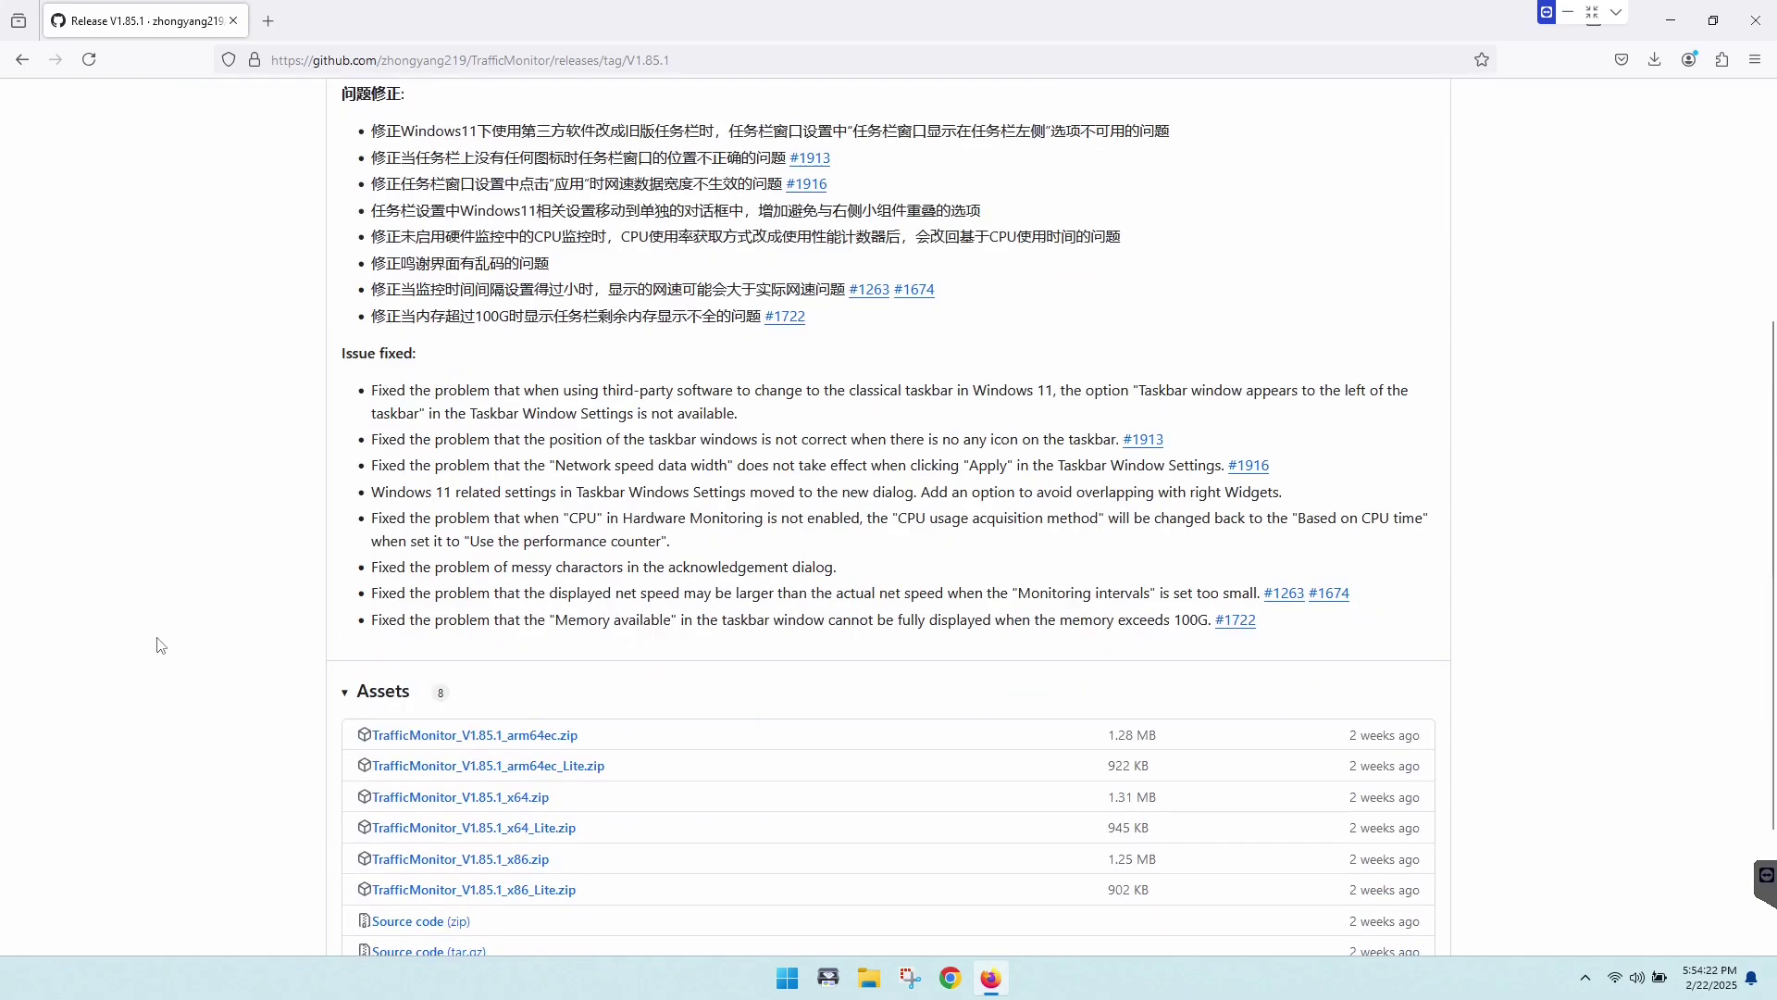
pyautogui.scroll(-2, 158, 646)
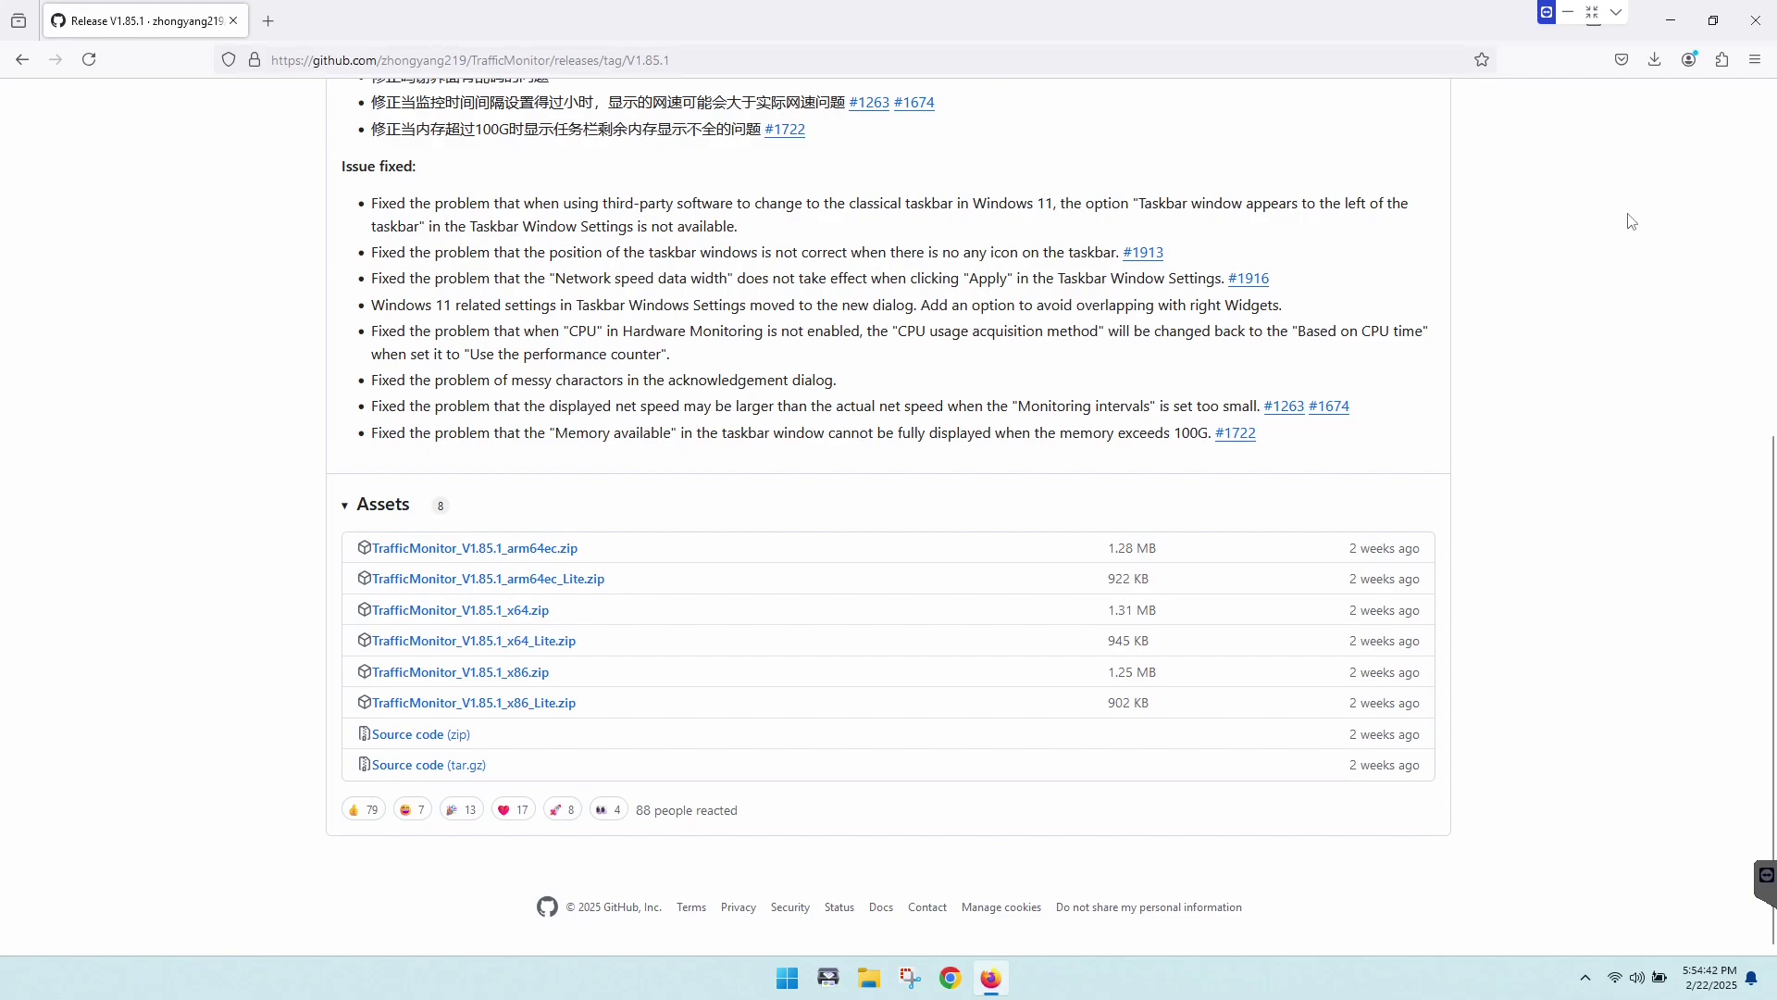
# Minimize the browser to show the desktop and the downloaded zip archive
pyautogui.click(1670, 20)
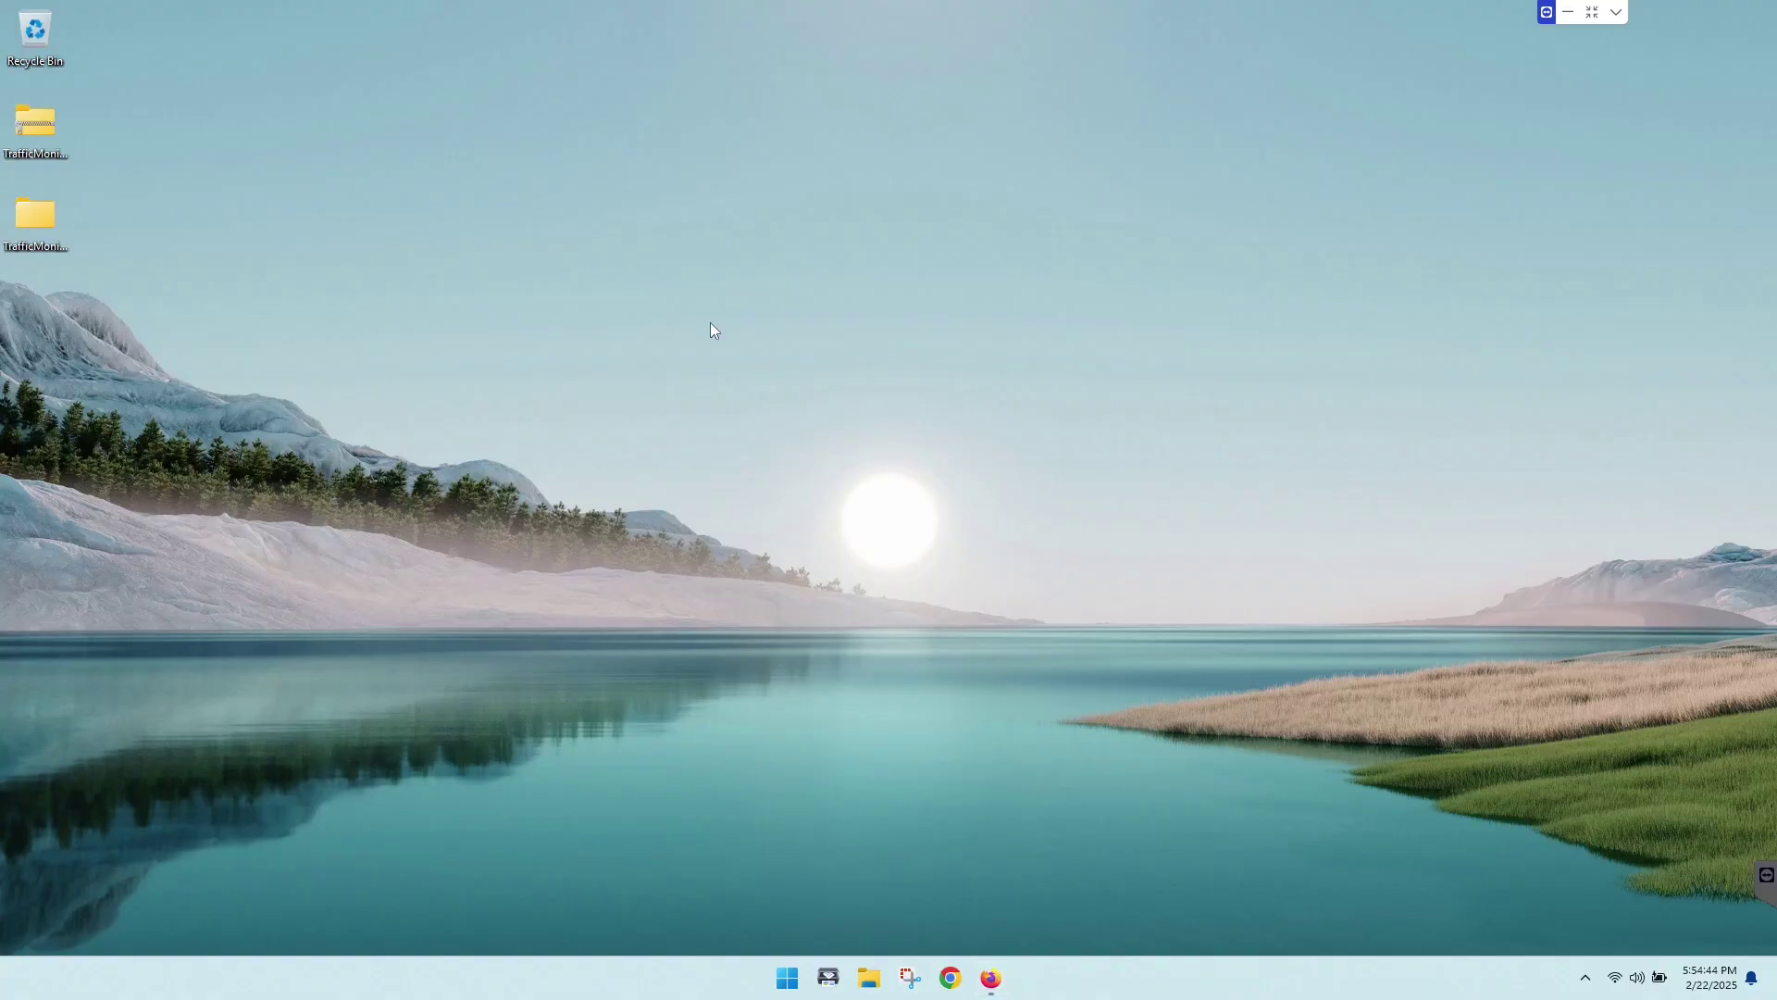
pyautogui.rightClick(32, 124)
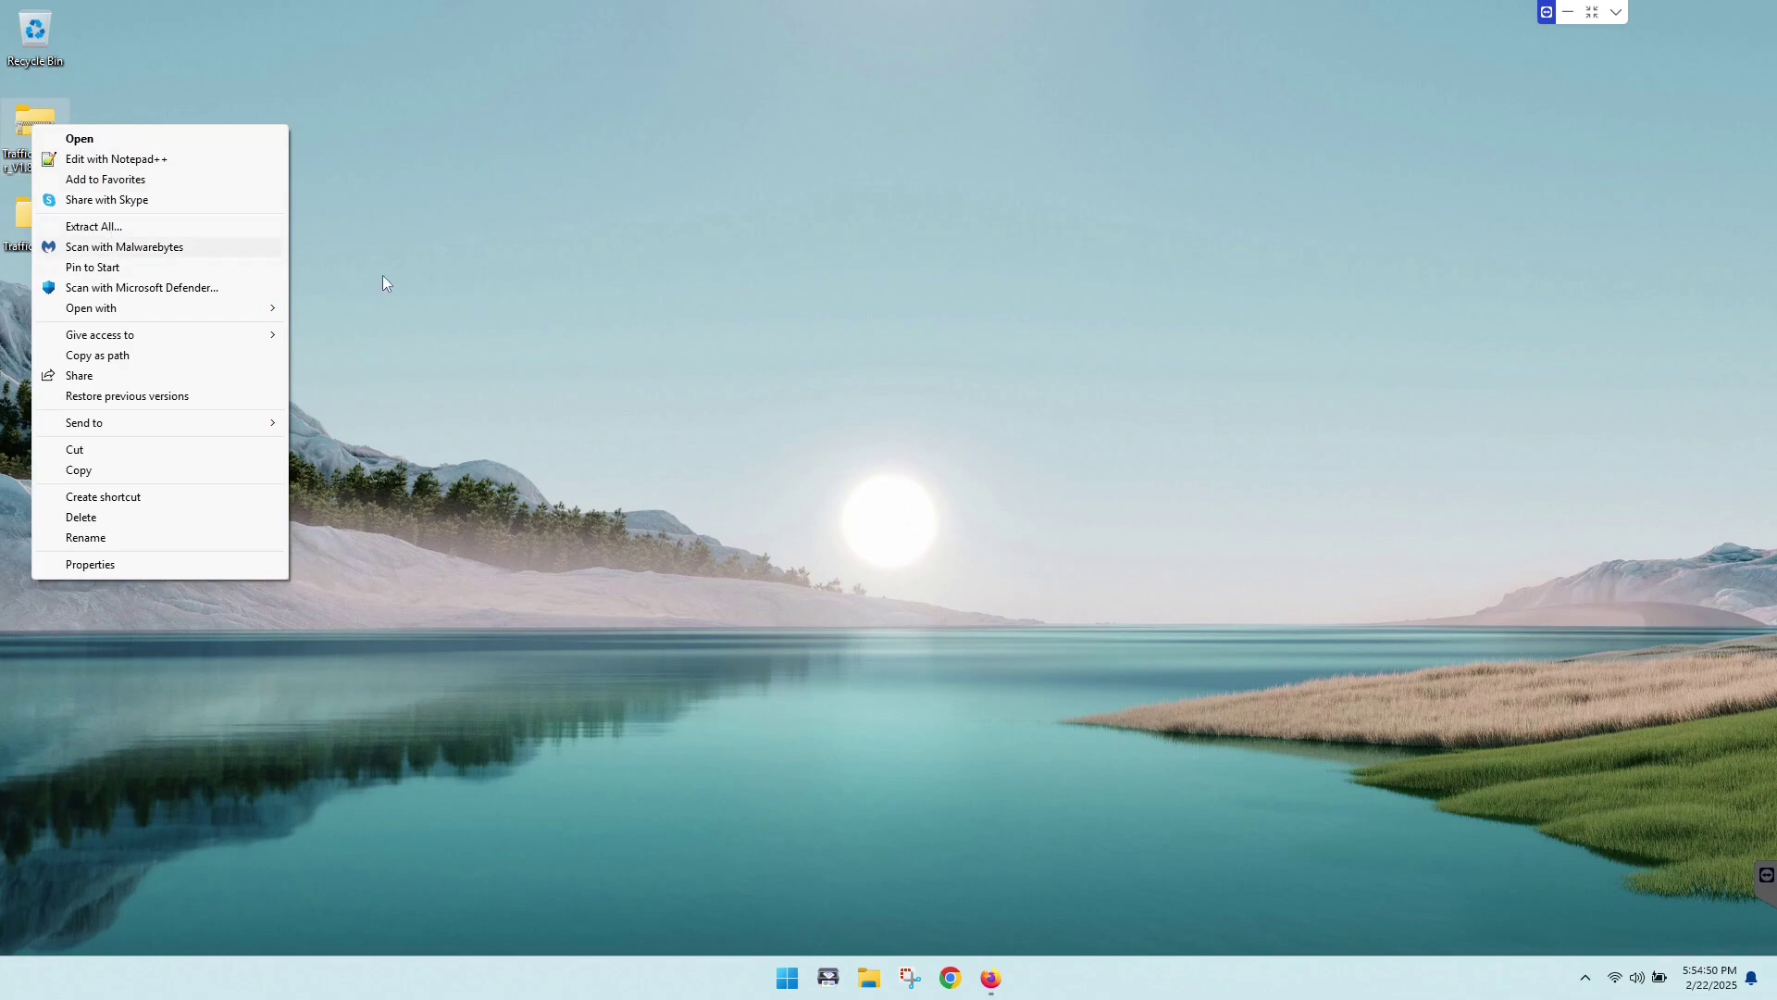
pyautogui.click(583, 277)
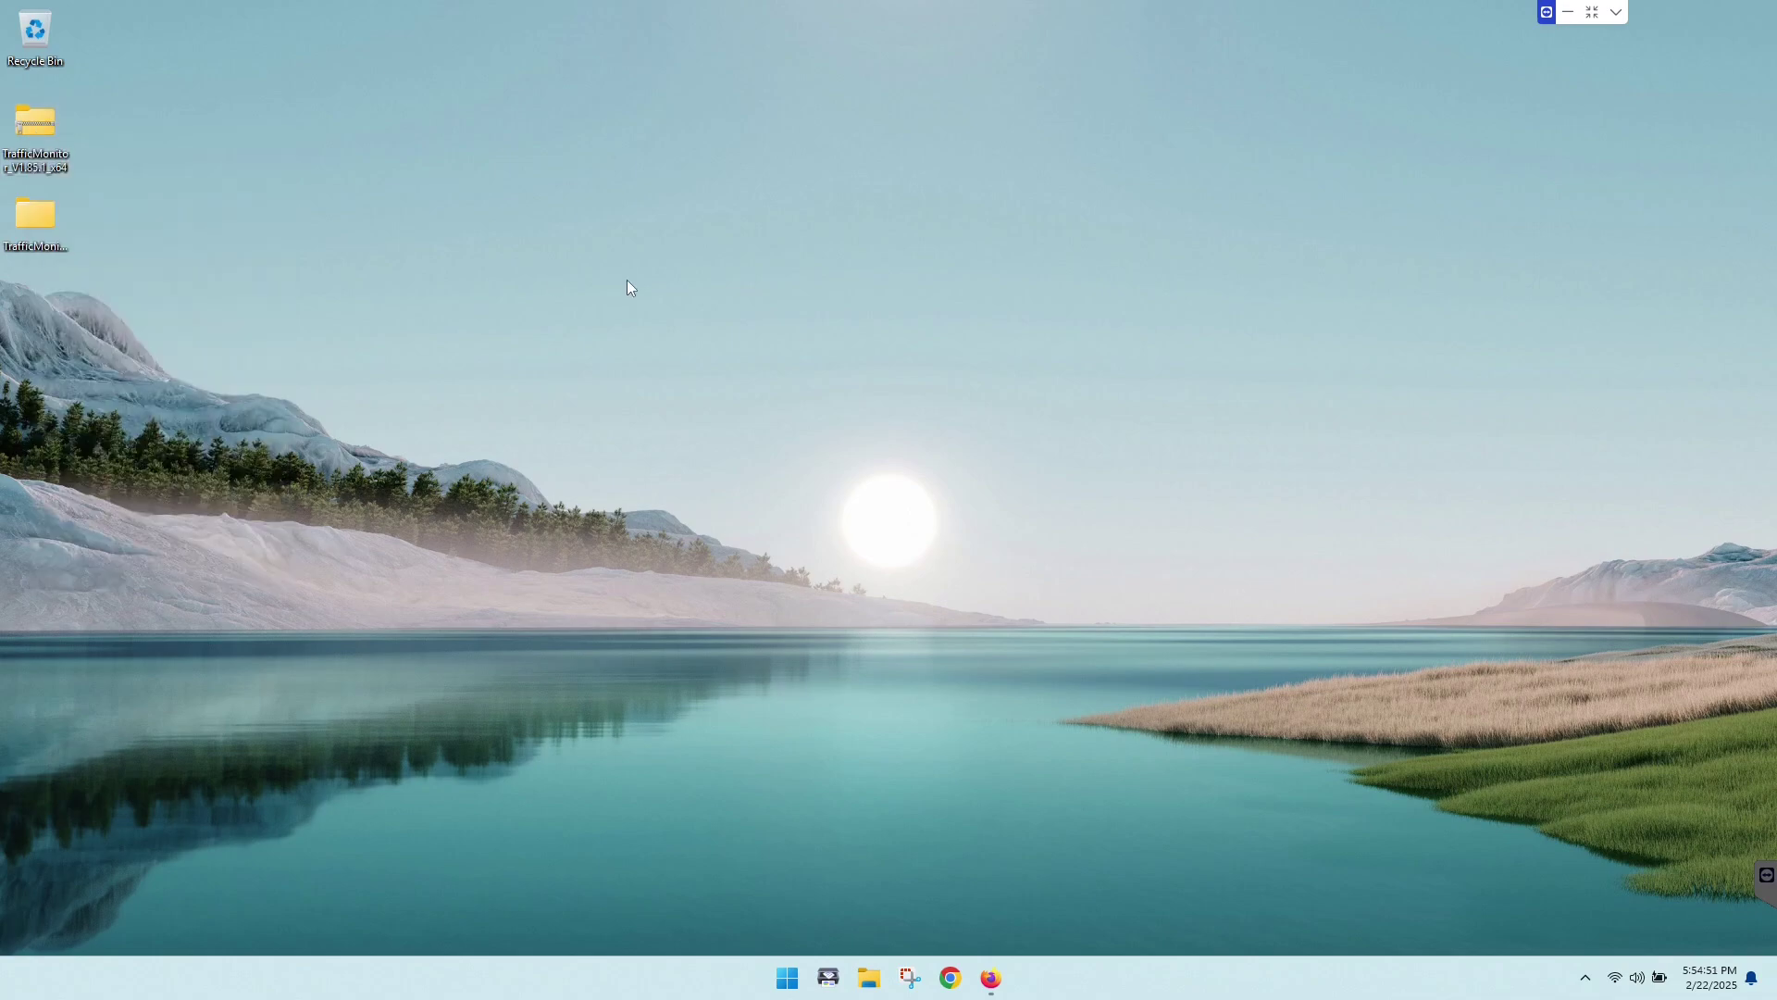
# Open the extracted TrafficMonitor_V1.85.1_x64 folder, resize its window, and open the TrafficMonitor subfolder
pyautogui.click(48, 224)
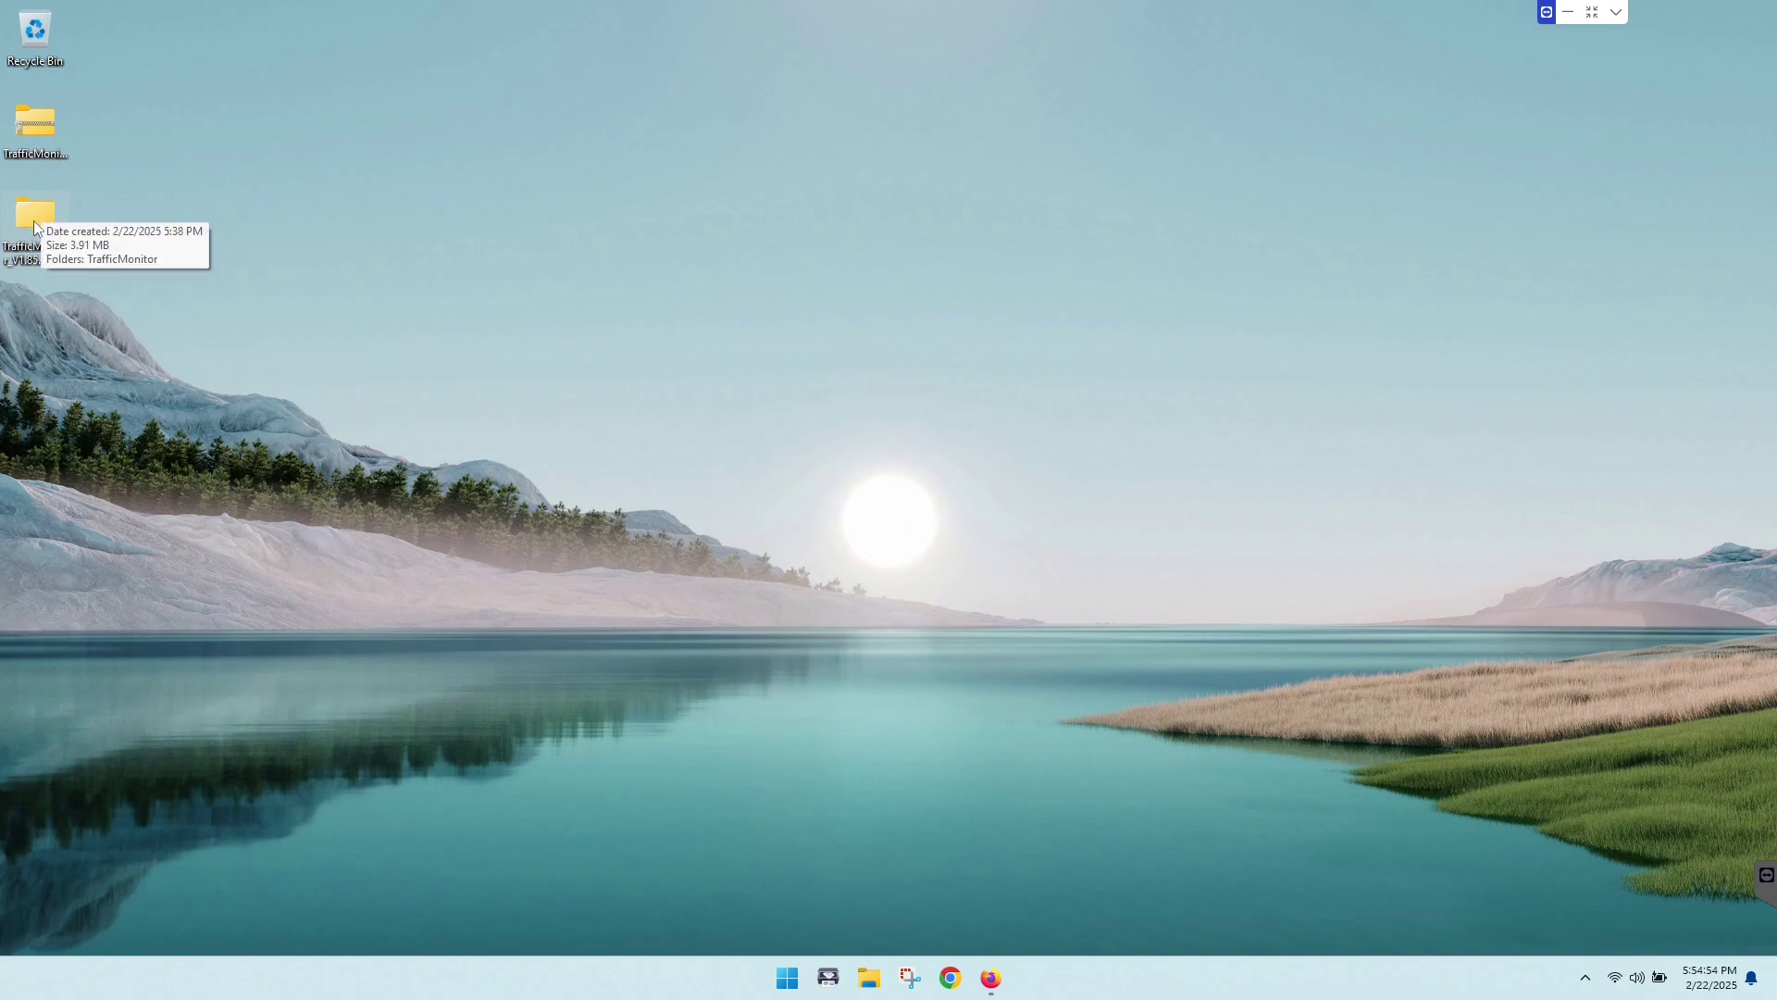
pyautogui.doubleClick(34, 220)
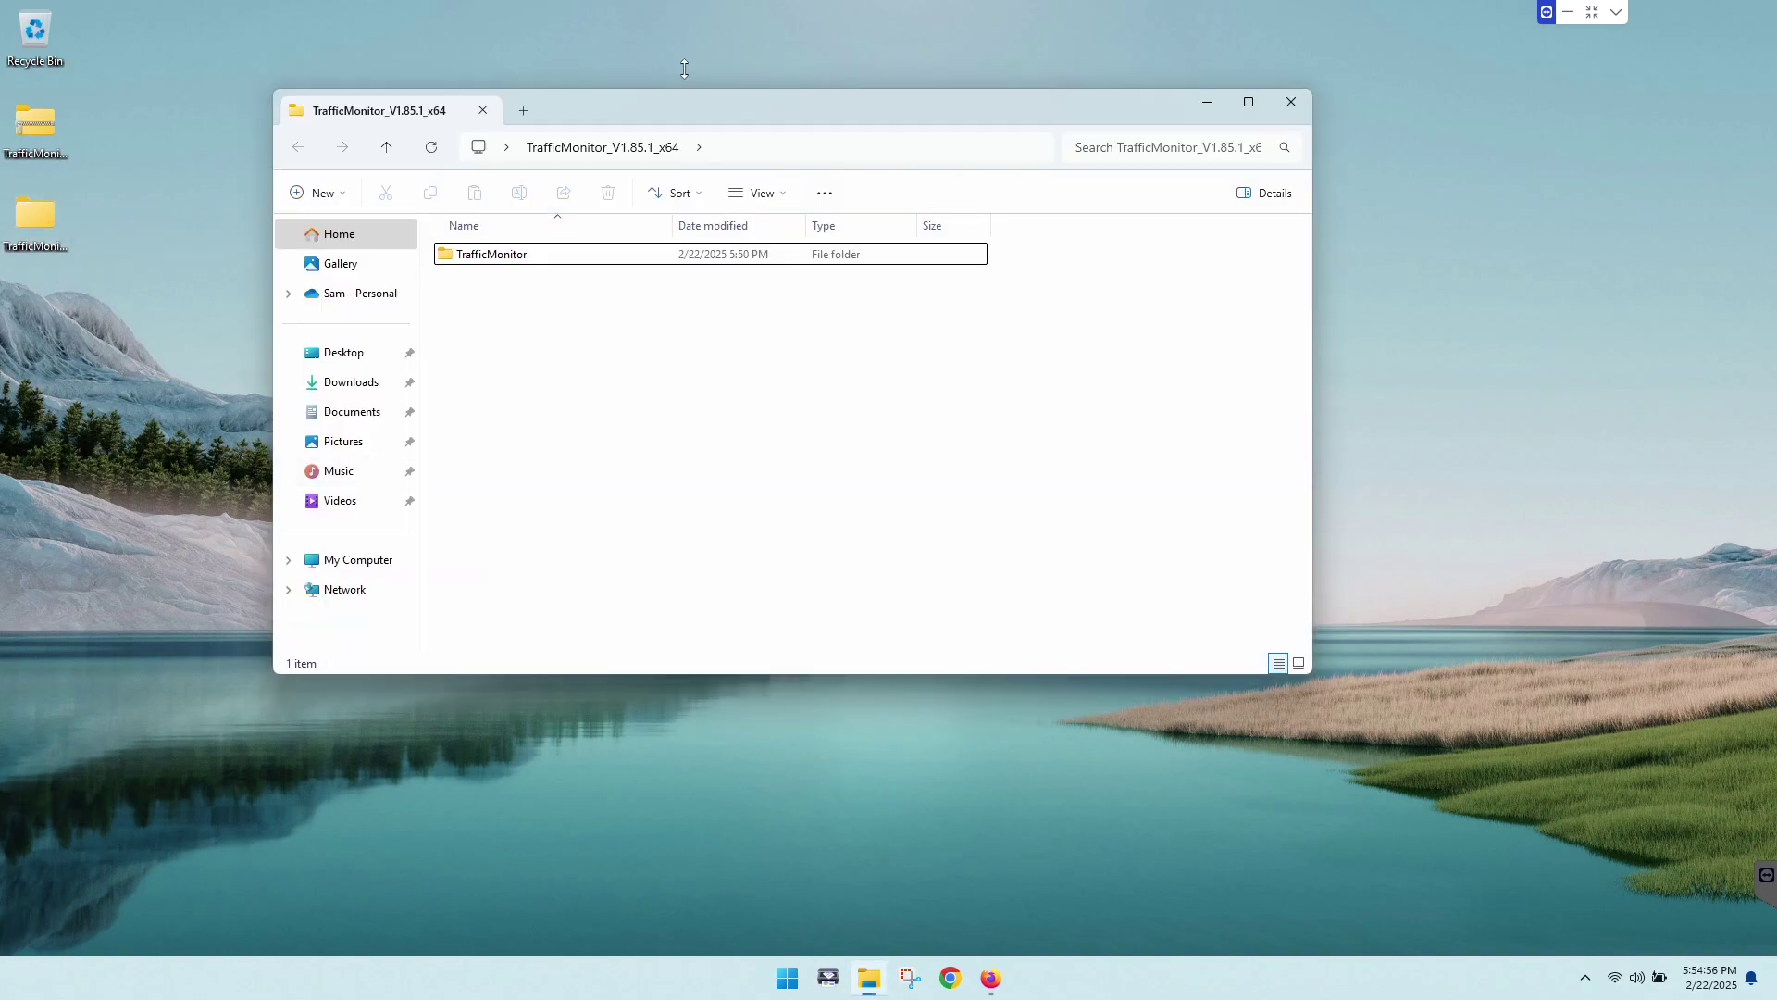
pyautogui.moveTo(699, 98); pyautogui.dragTo(743, 144)
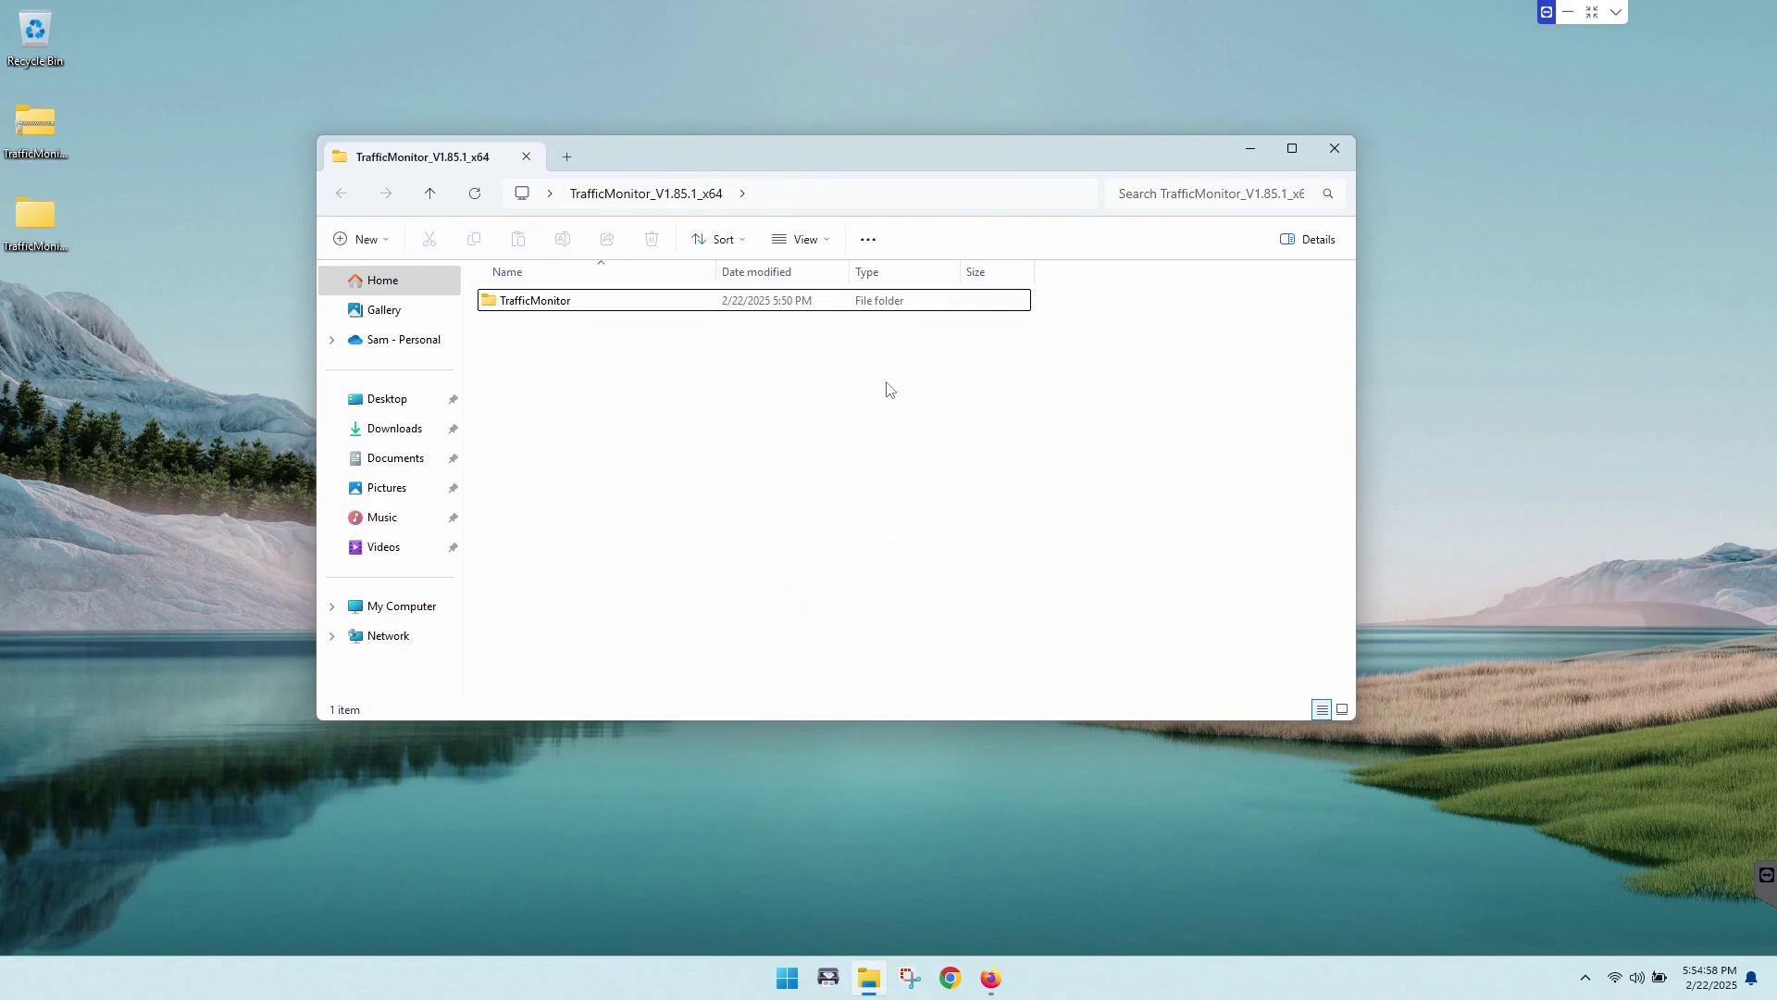
pyautogui.moveTo(1360, 303); pyautogui.dragTo(985, 310)
pyautogui.click(550, 308)
pyautogui.doubleClick(551, 308)
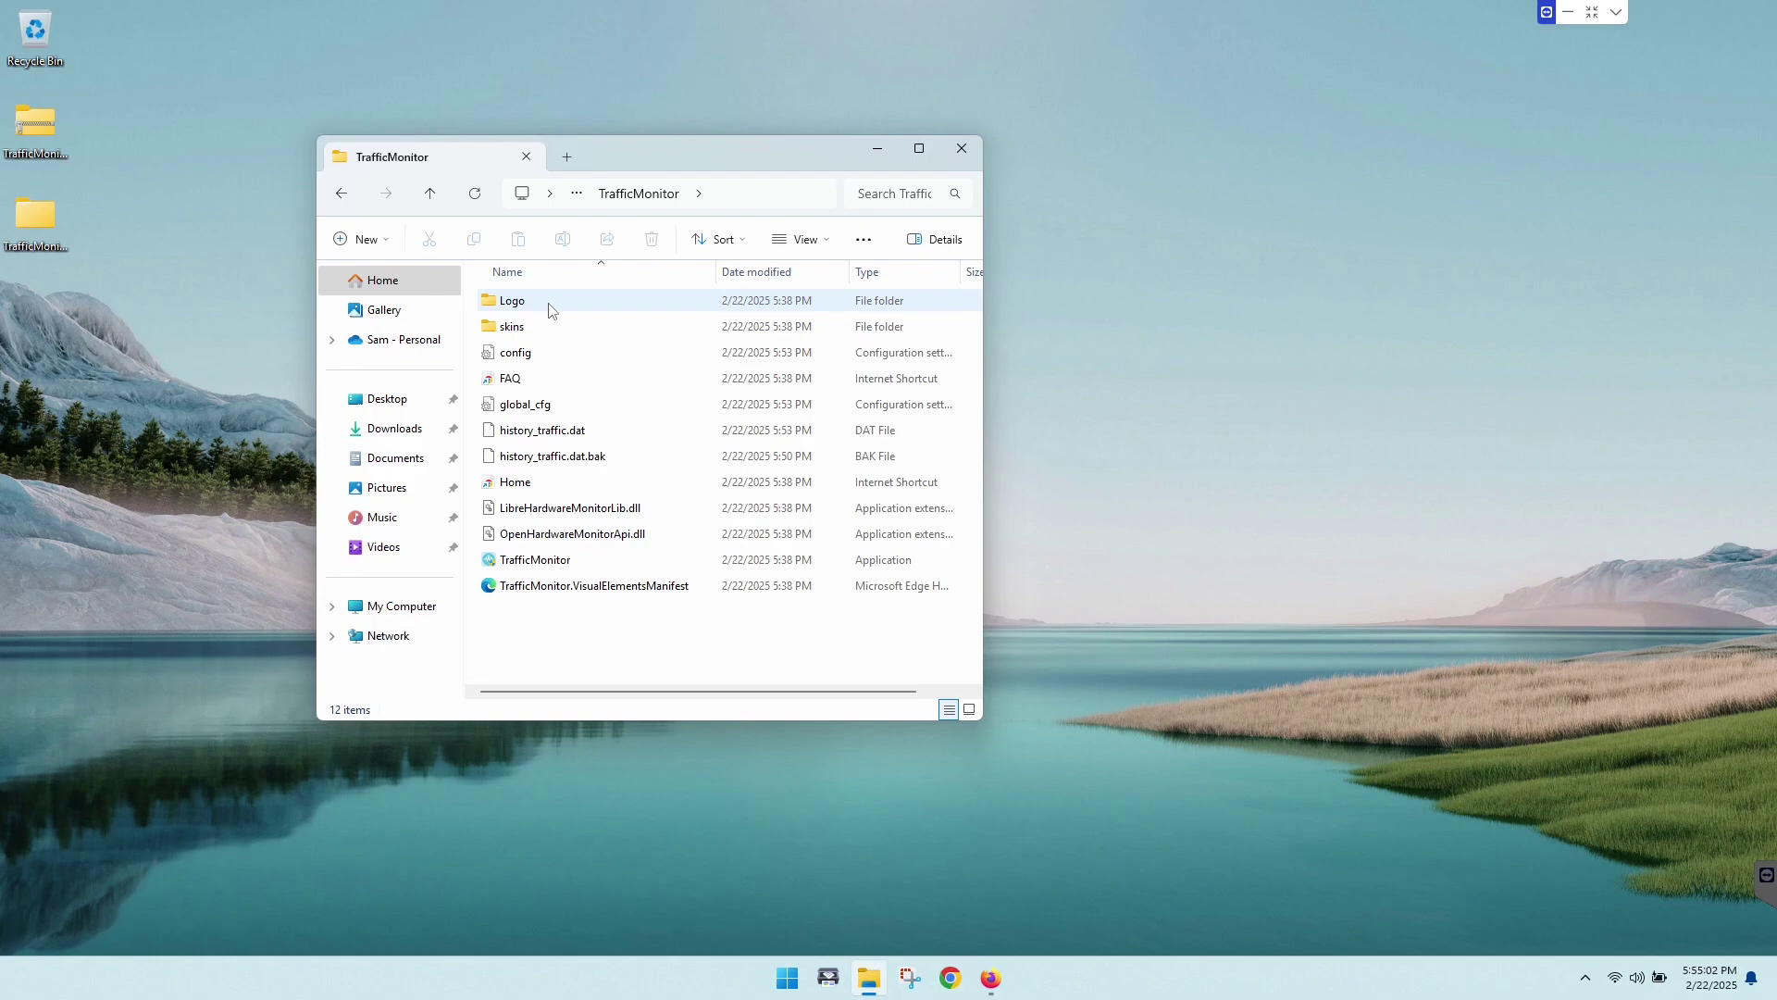
# Launch TrafficMonitor.exe, close File Explorer and dismiss the Windows Security notification
pyautogui.doubleClick(532, 563)
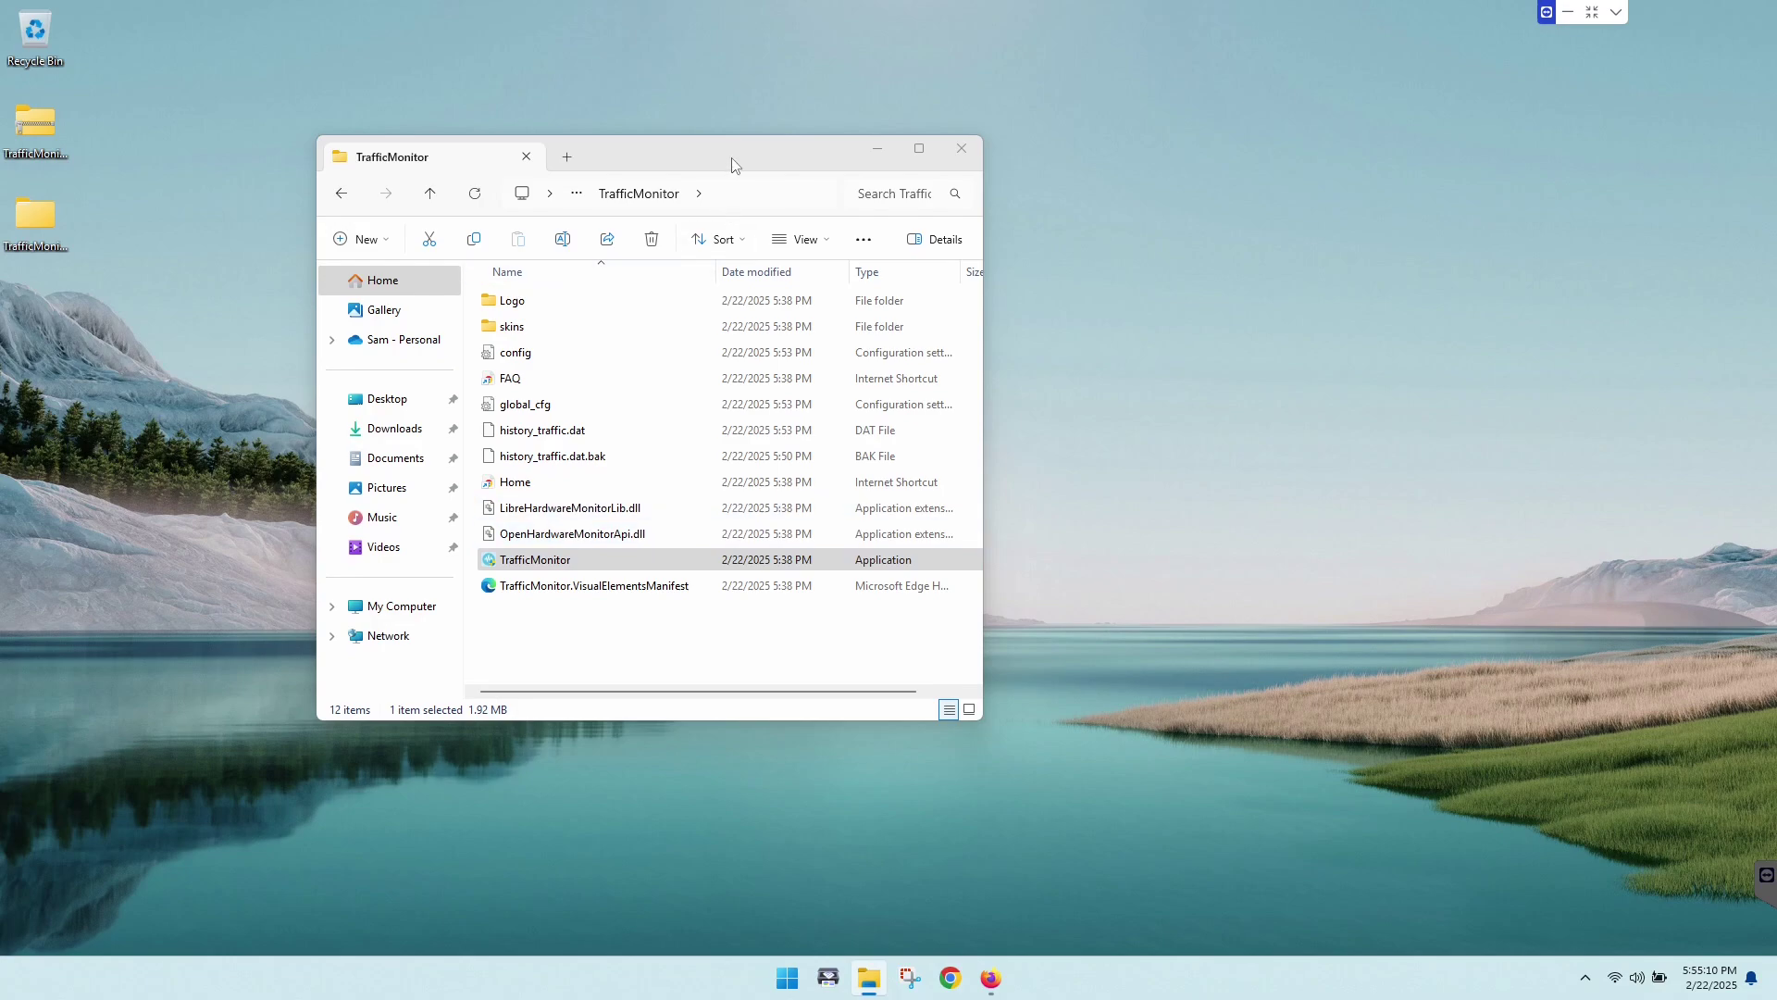
pyautogui.moveTo(743, 162); pyautogui.dragTo(559, 160)
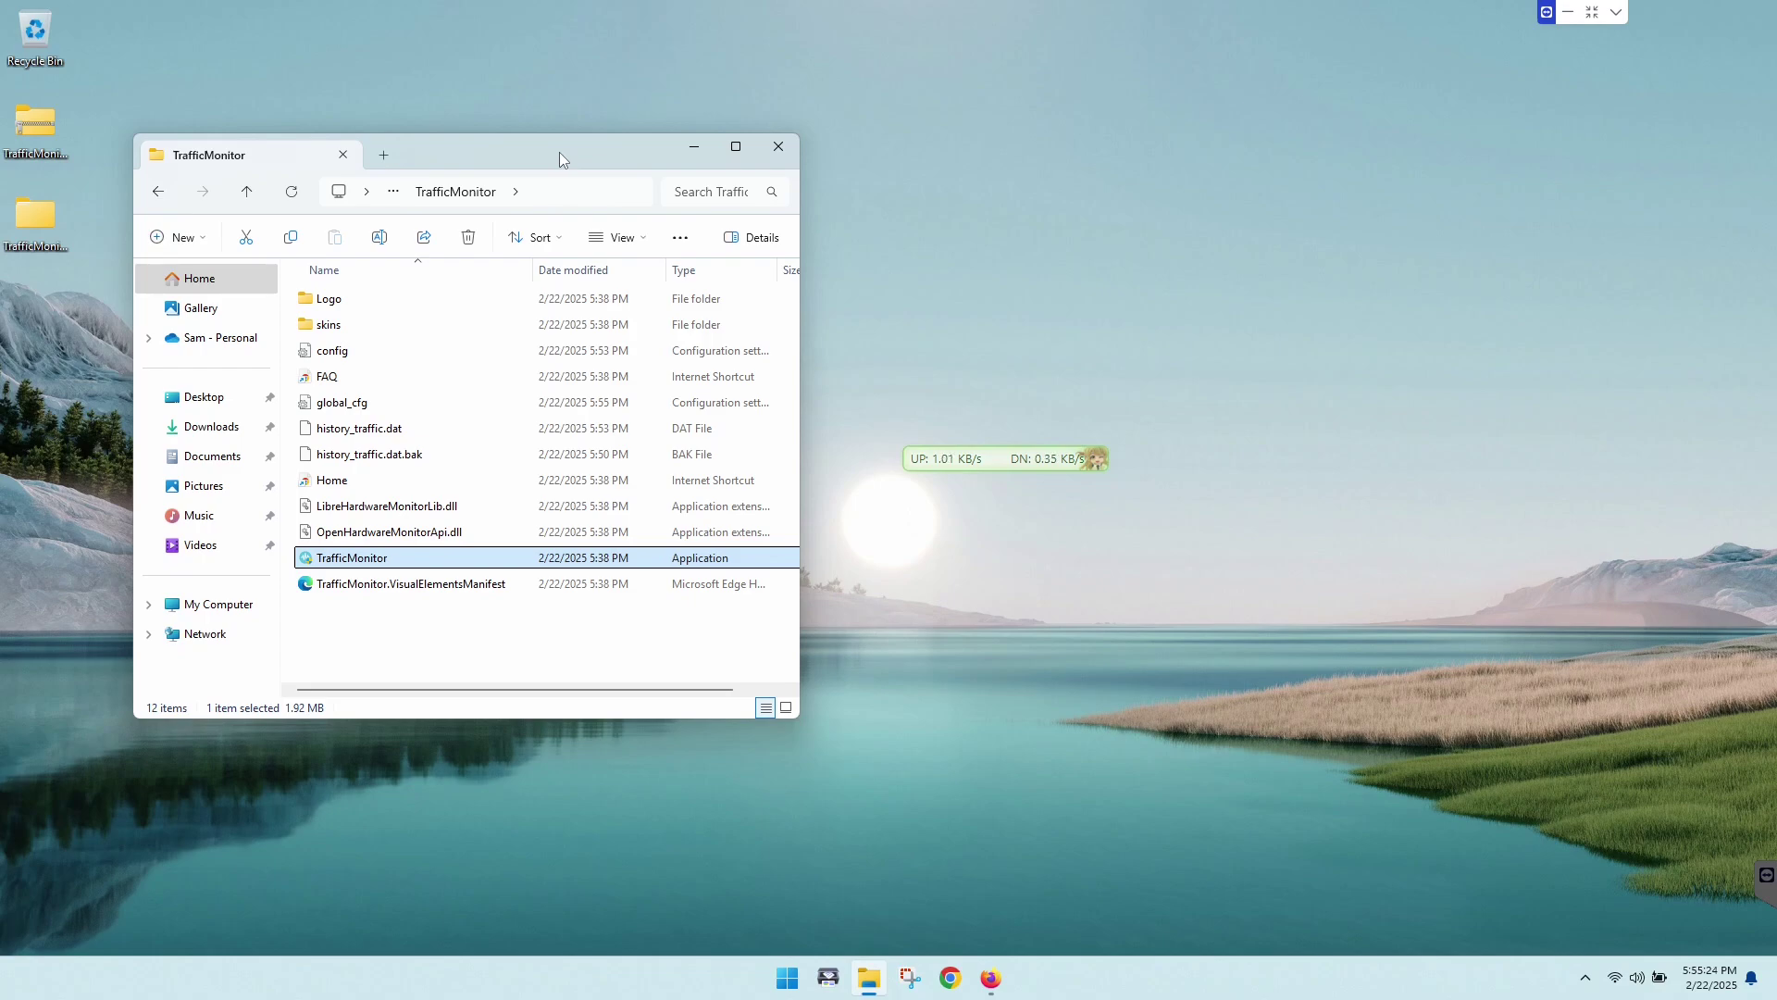
pyautogui.click(781, 130)
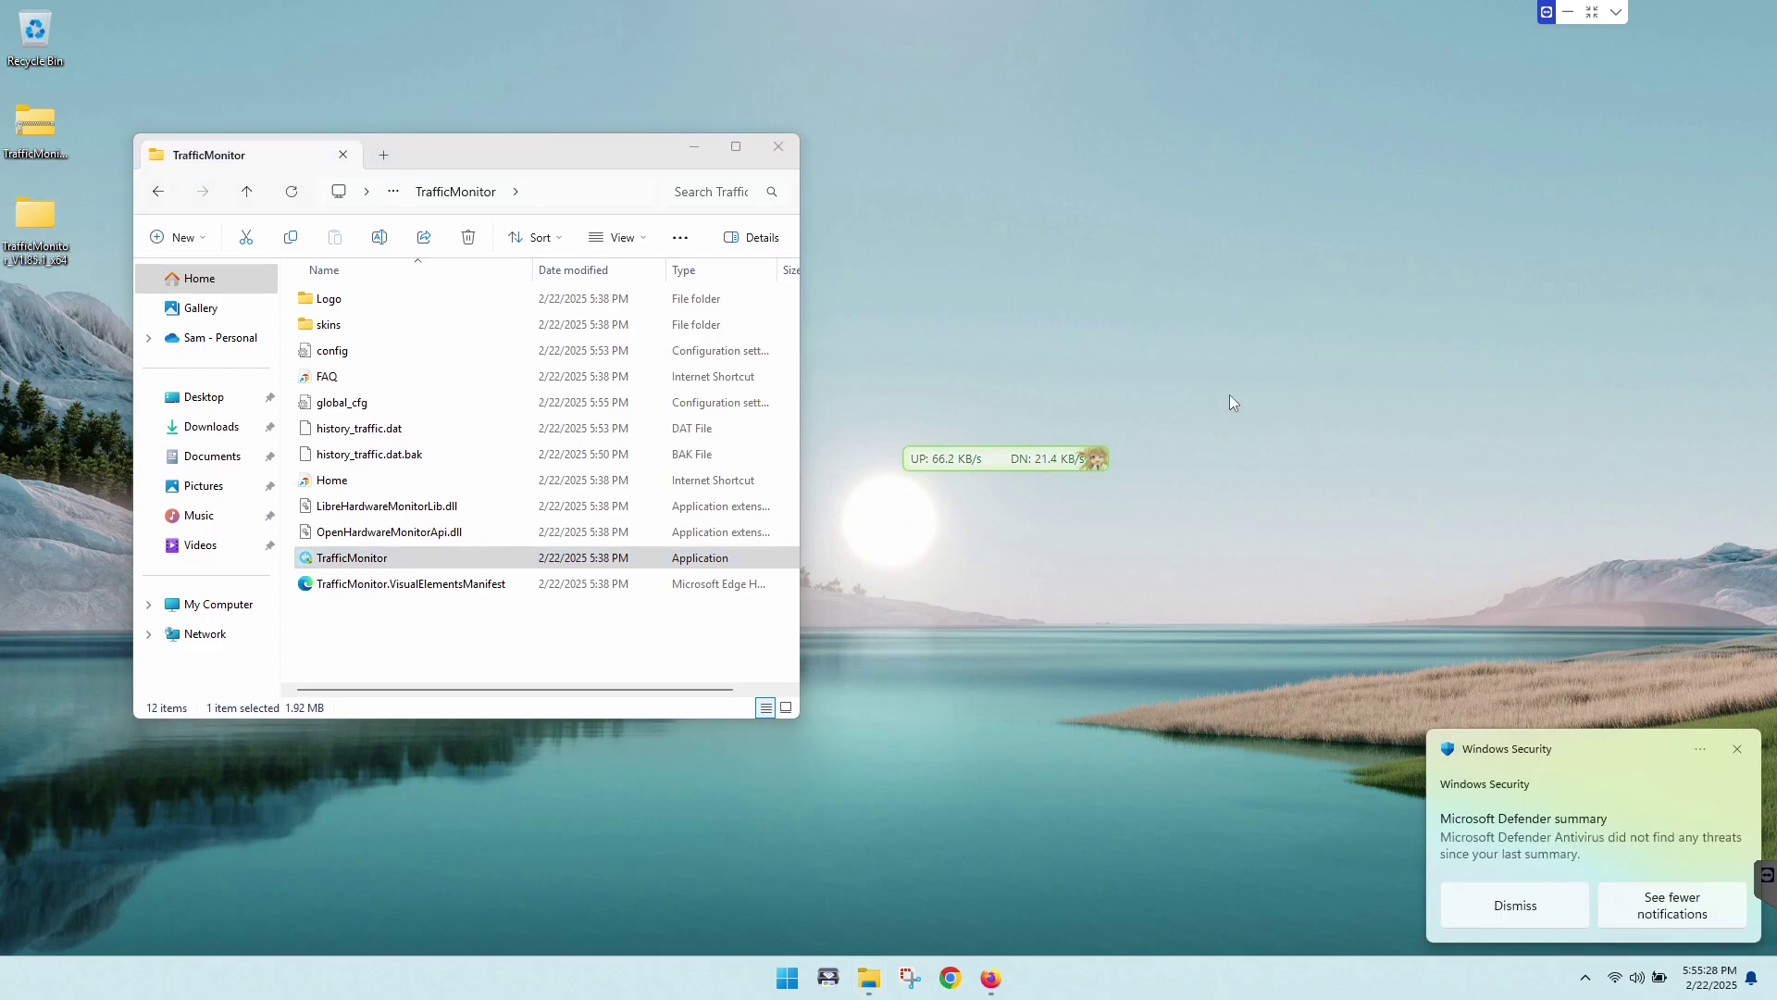
pyautogui.click(770, 151)
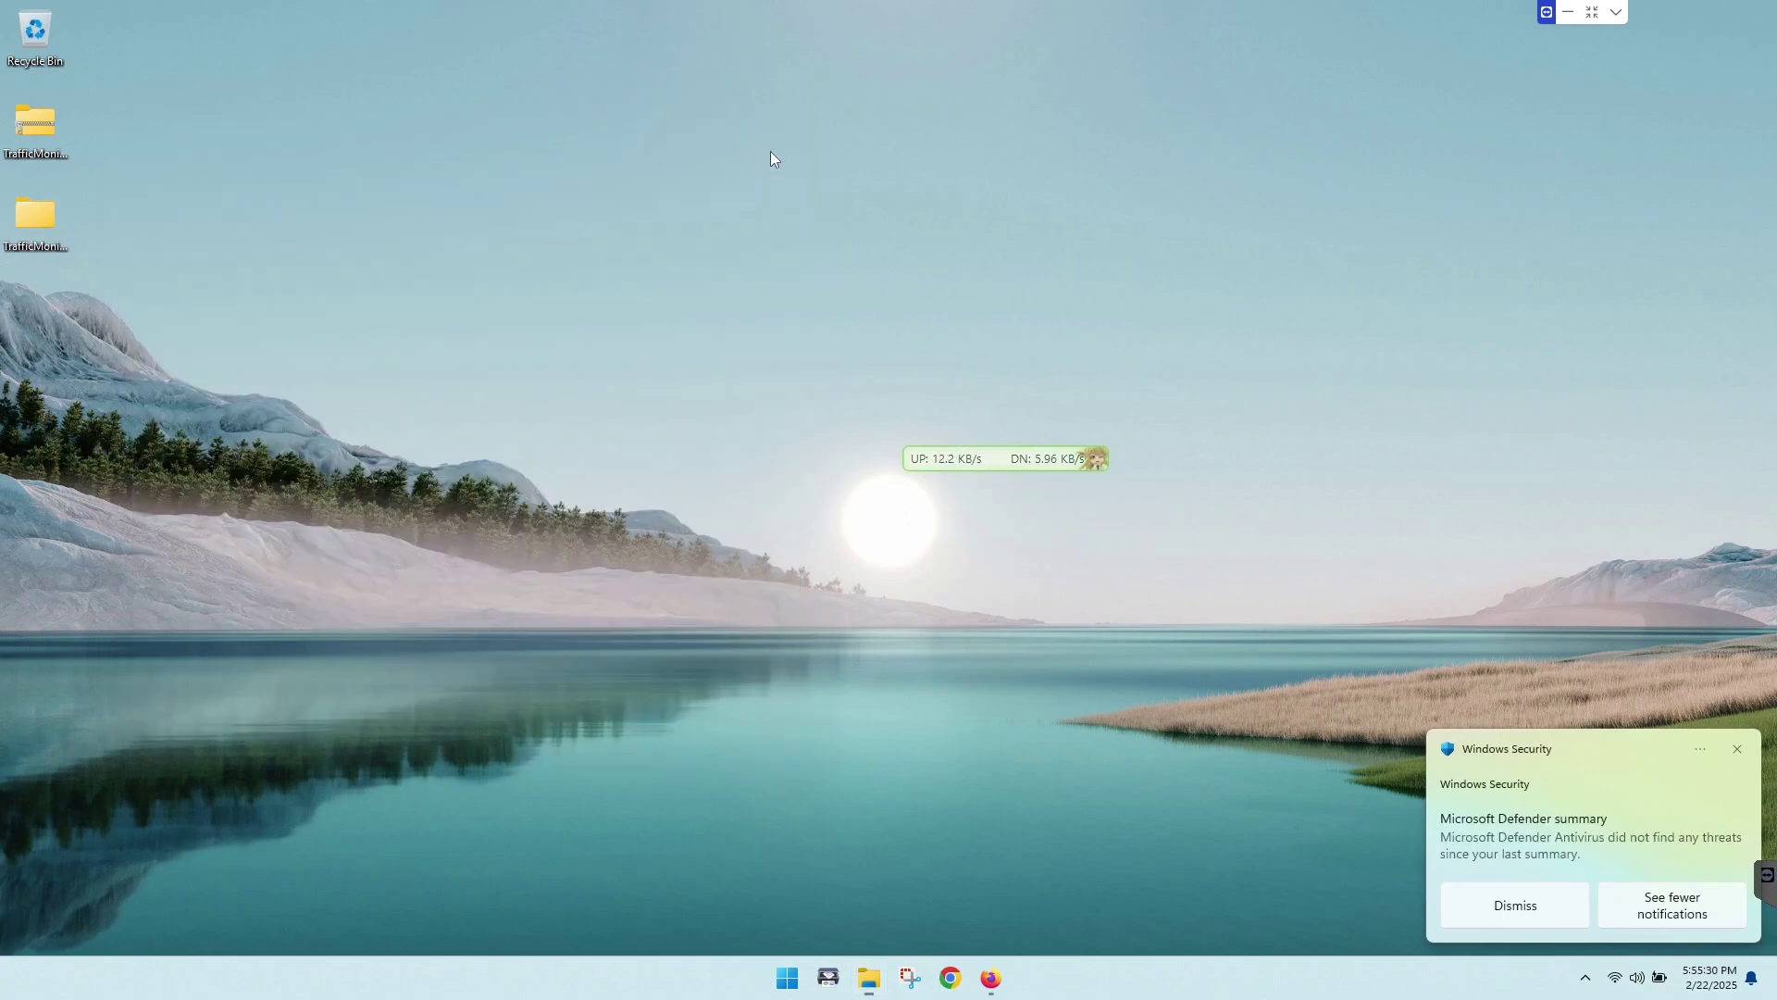
pyautogui.click(1738, 750)
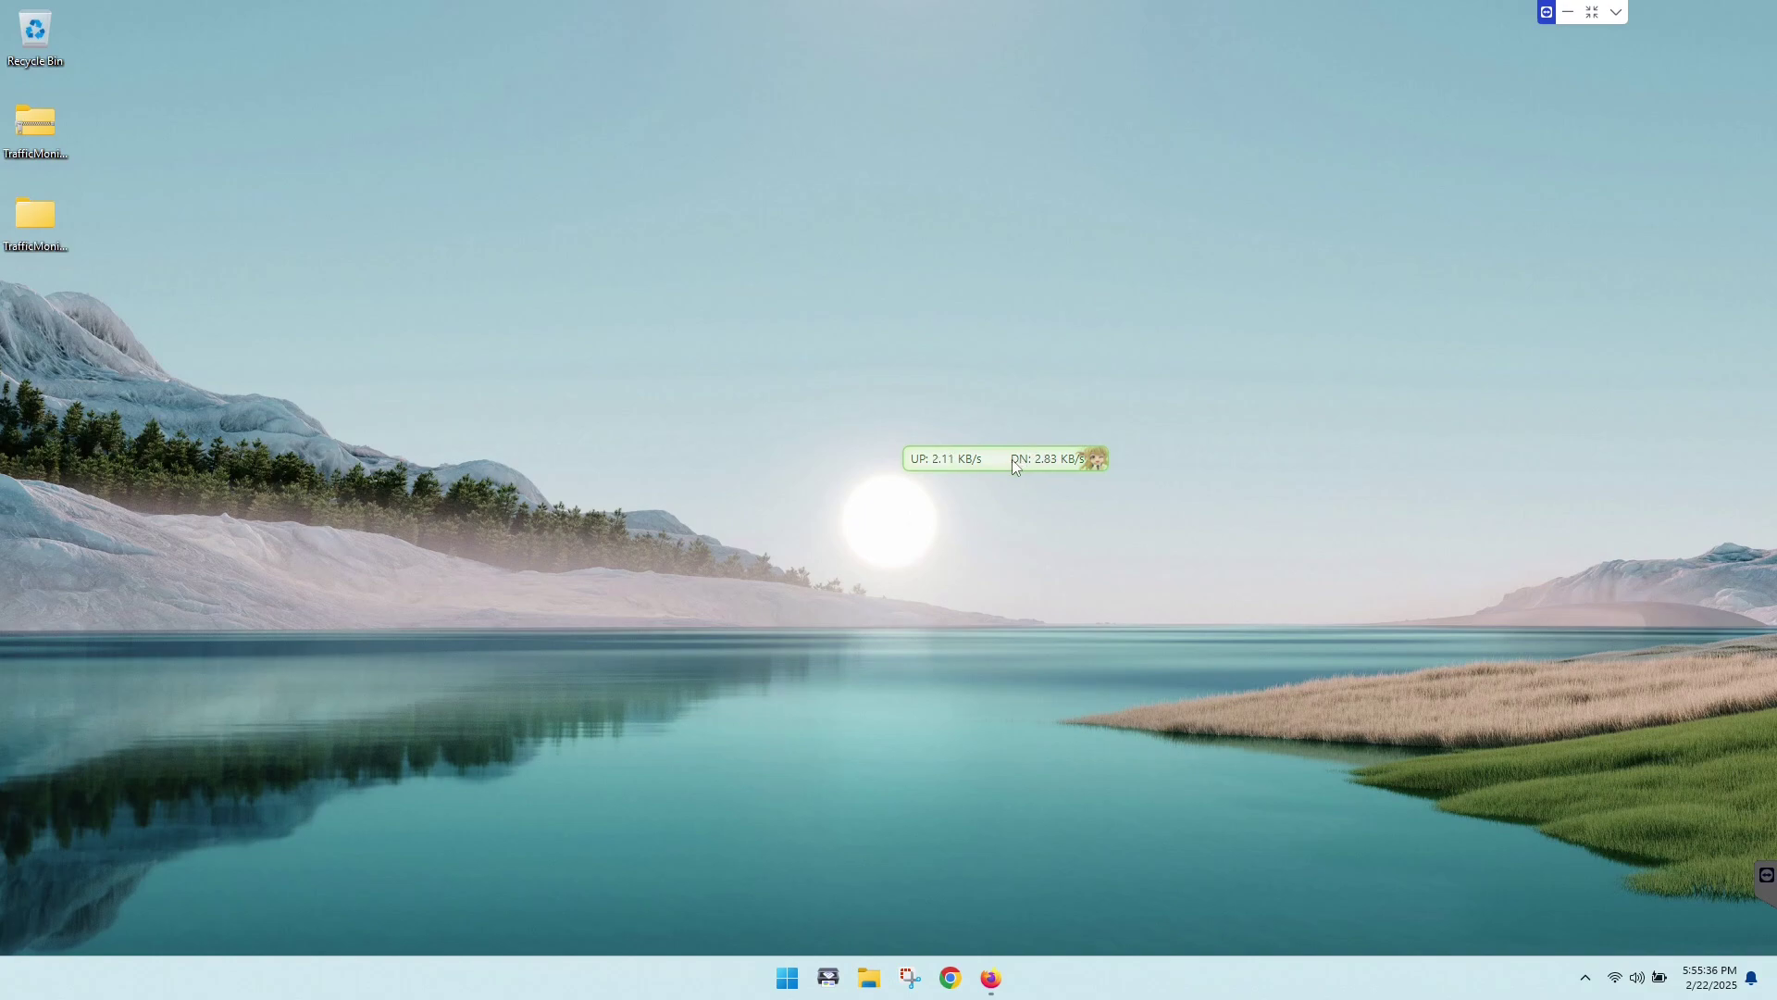
# Reposition the floating upload/download speed widget higher up the desktop
pyautogui.moveTo(1013, 460); pyautogui.dragTo(959, 305)
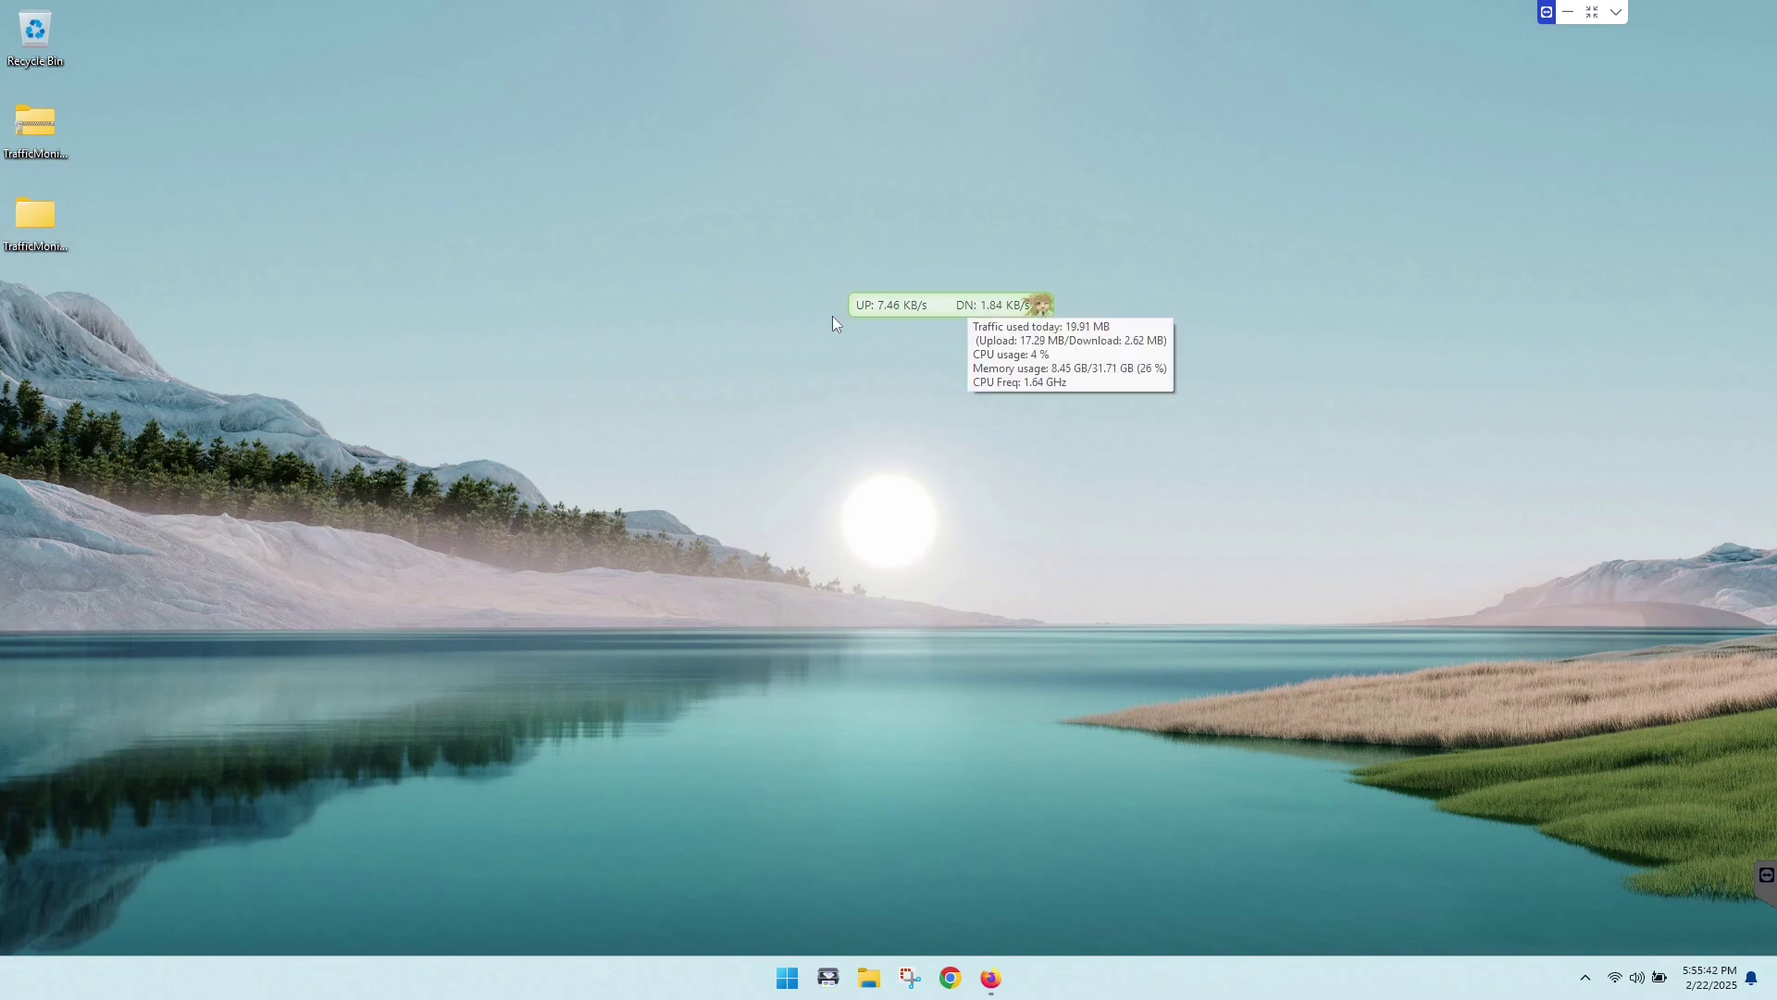
pyautogui.moveTo(890, 308)
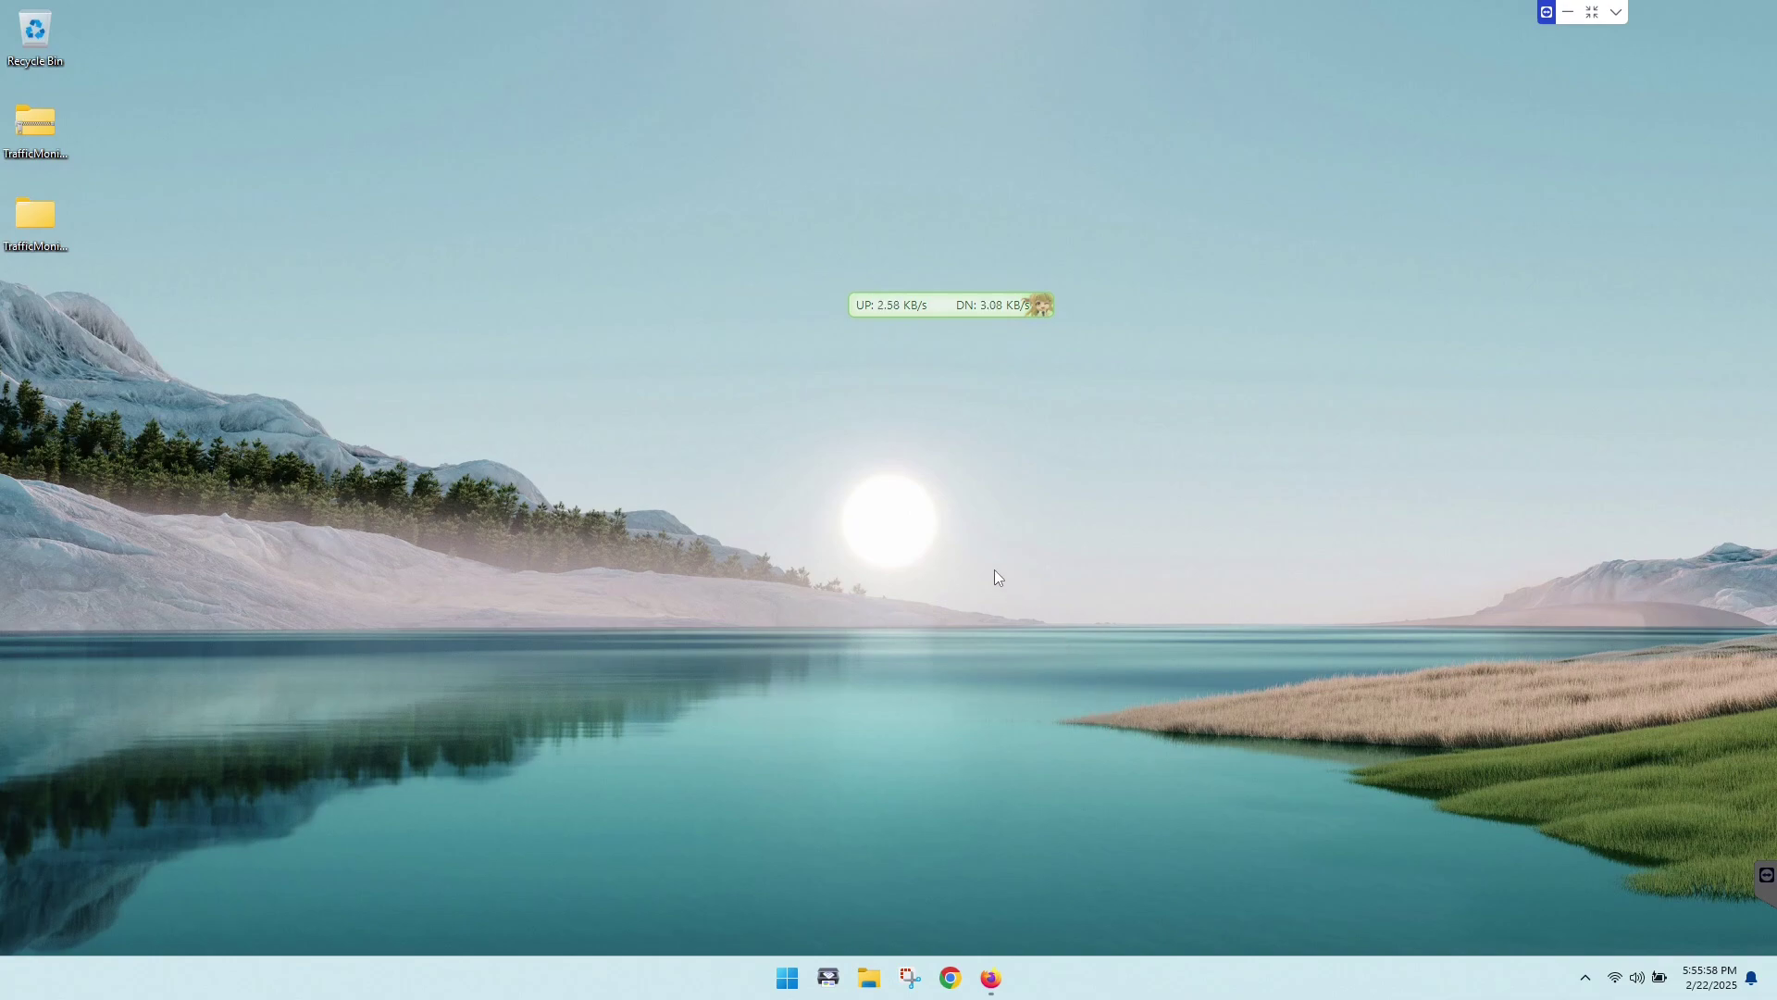
pyautogui.moveTo(965, 309); pyautogui.dragTo(902, 325)
# Open Options from the widget's menu and view Main Window Settings (Segoe UI, size 10, Byte units)
pyautogui.rightClick(900, 324)
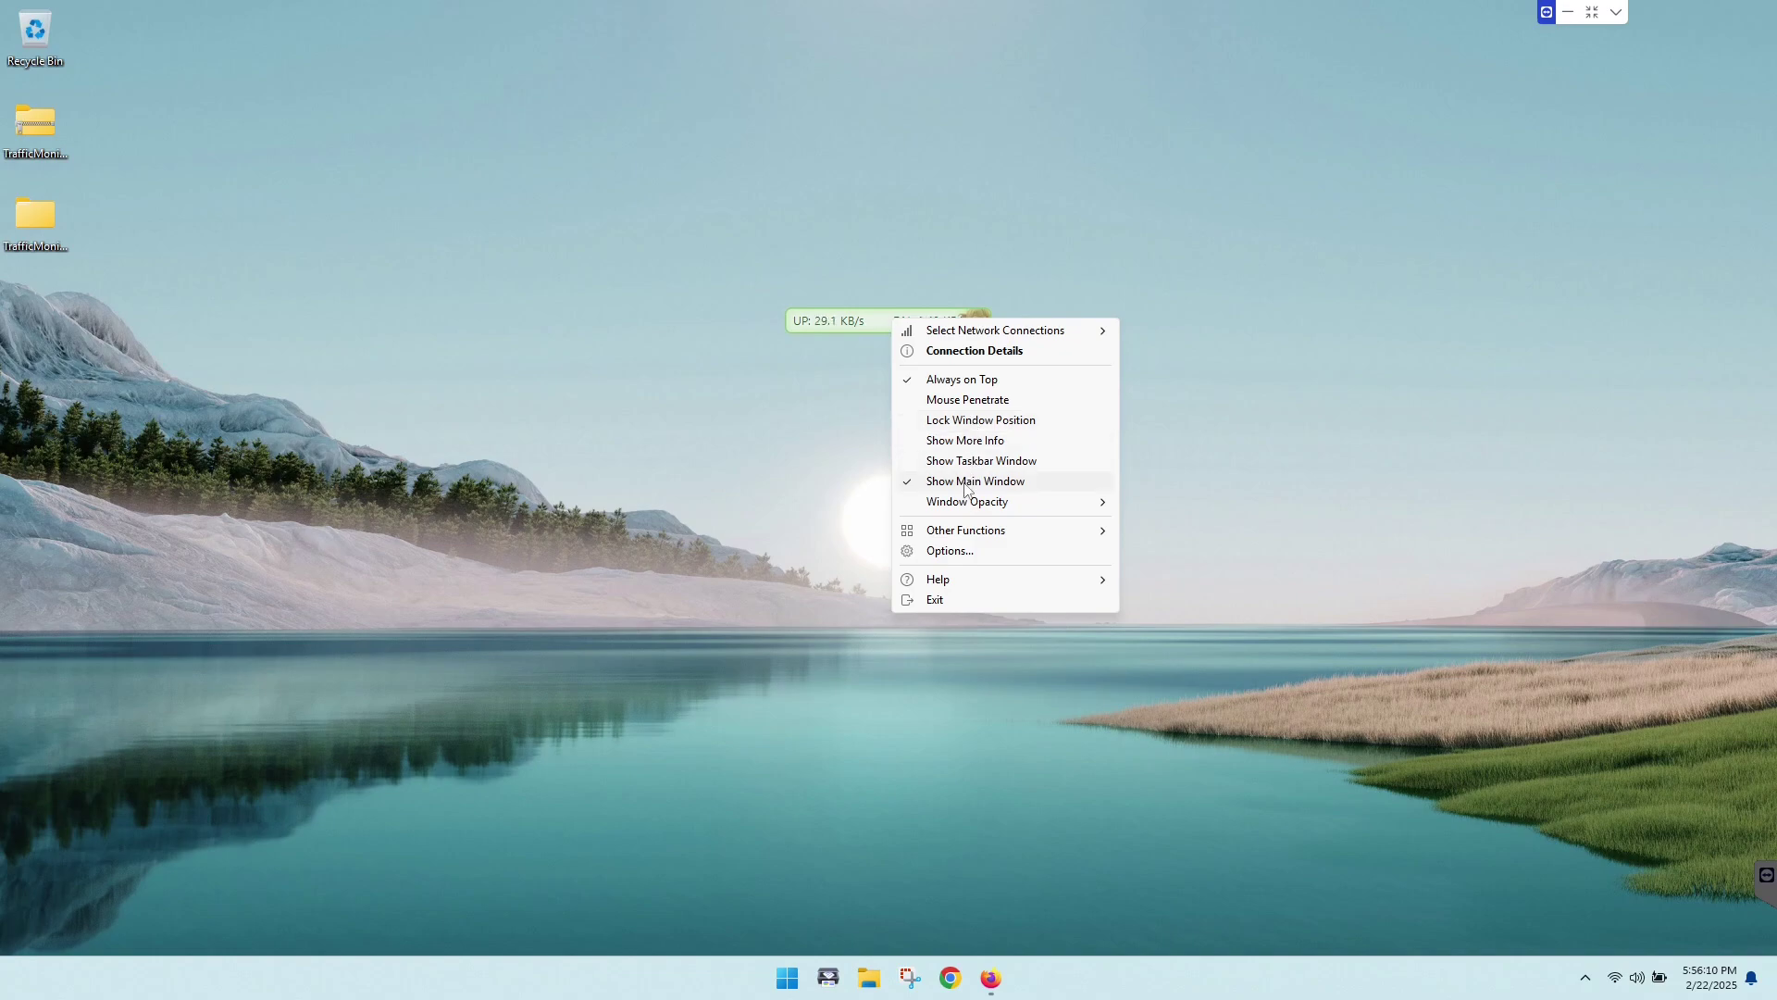
pyautogui.click(957, 552)
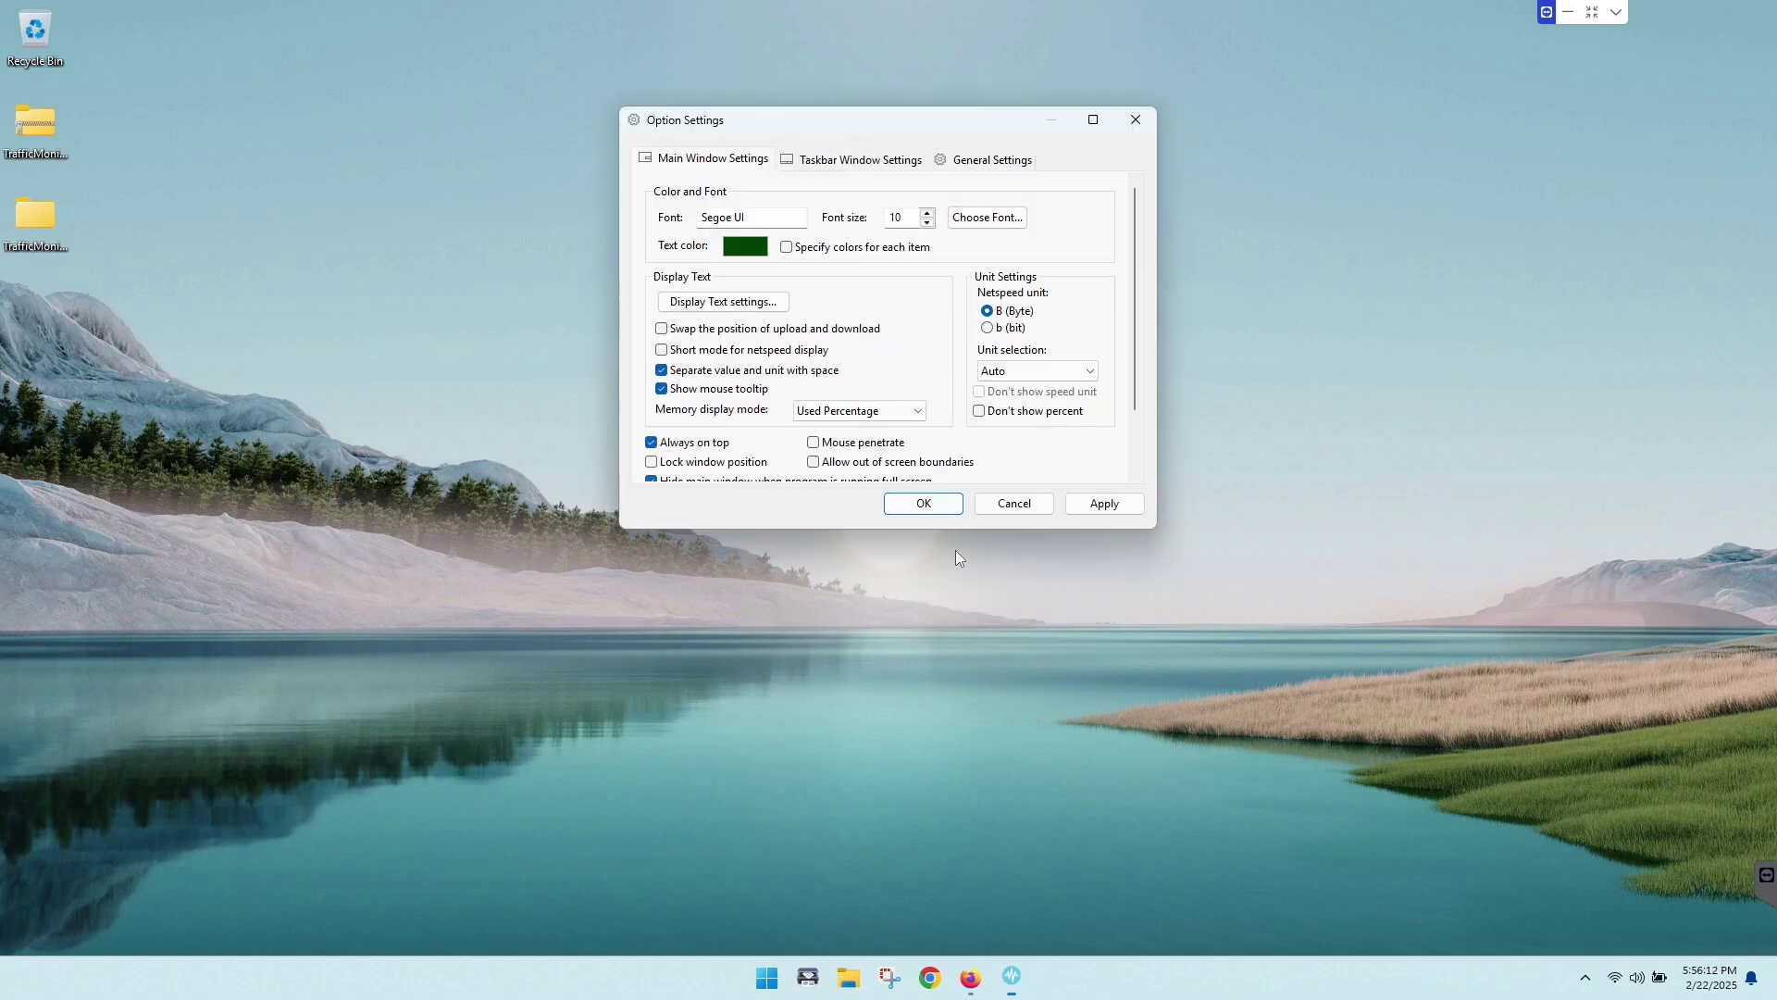
pyautogui.moveTo(845, 130); pyautogui.dragTo(780, 203)
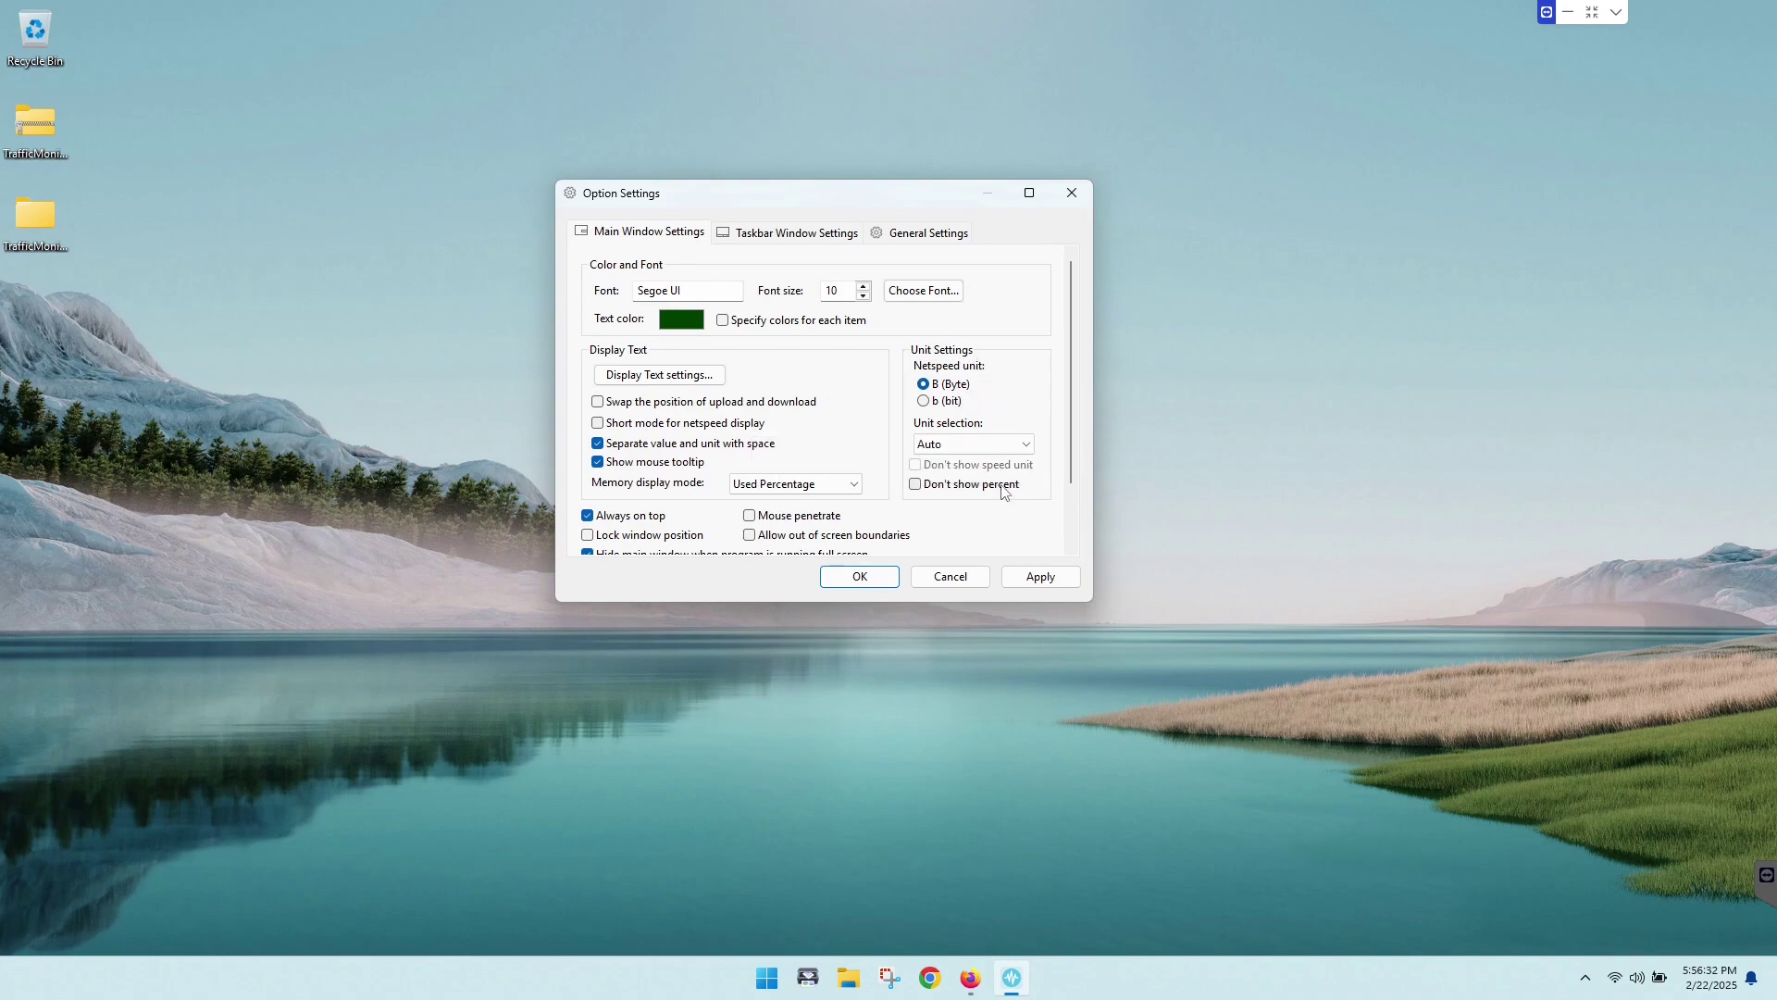
pyautogui.scroll(-2, 785, 384)
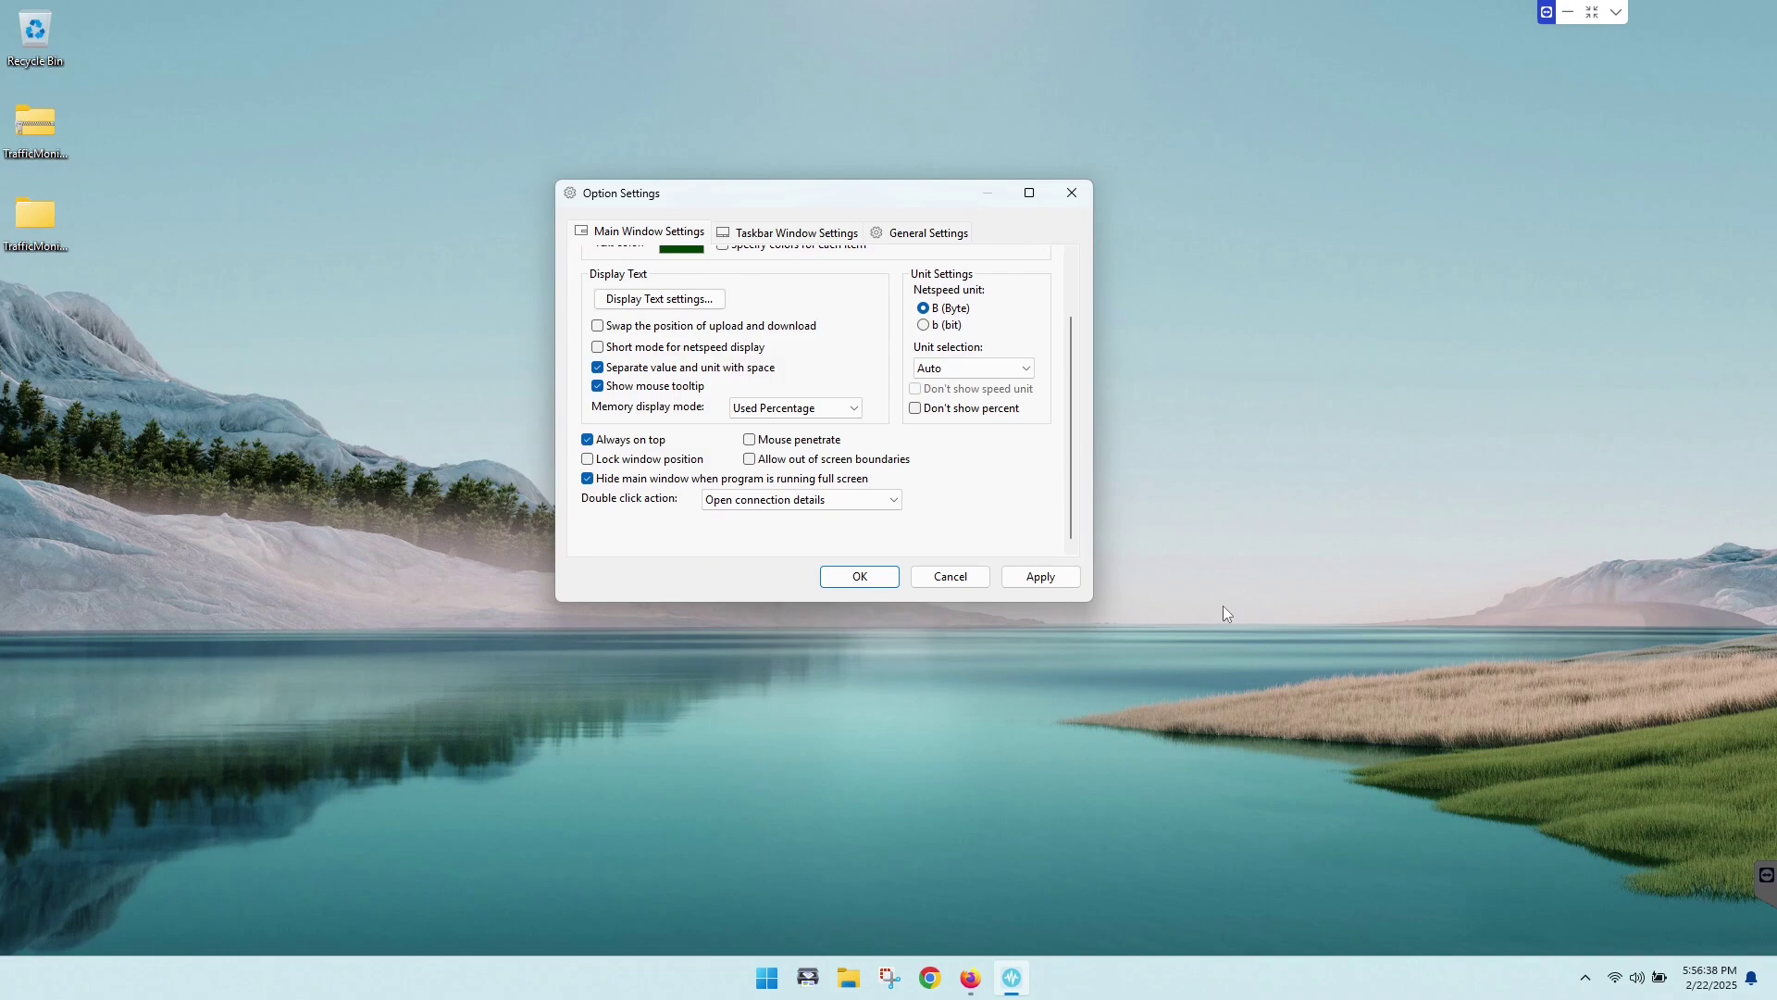
pyautogui.click(784, 239)
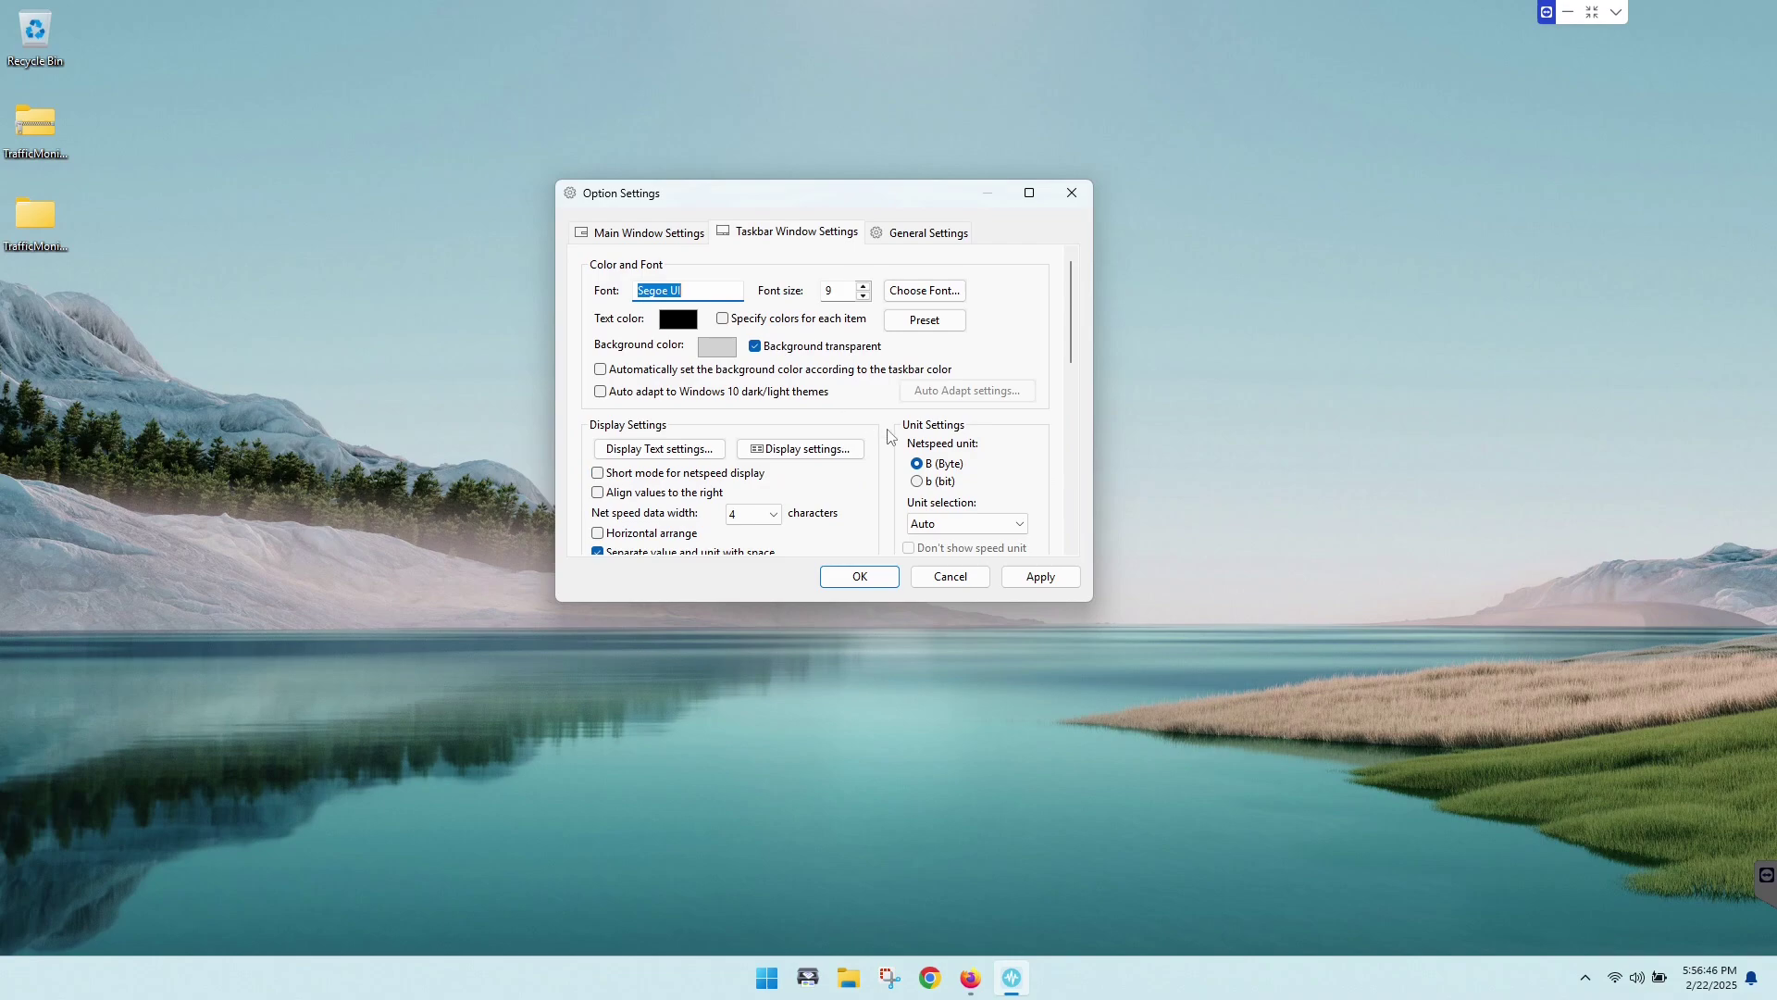
pyautogui.moveTo(1071, 333); pyautogui.dragTo(1074, 370)
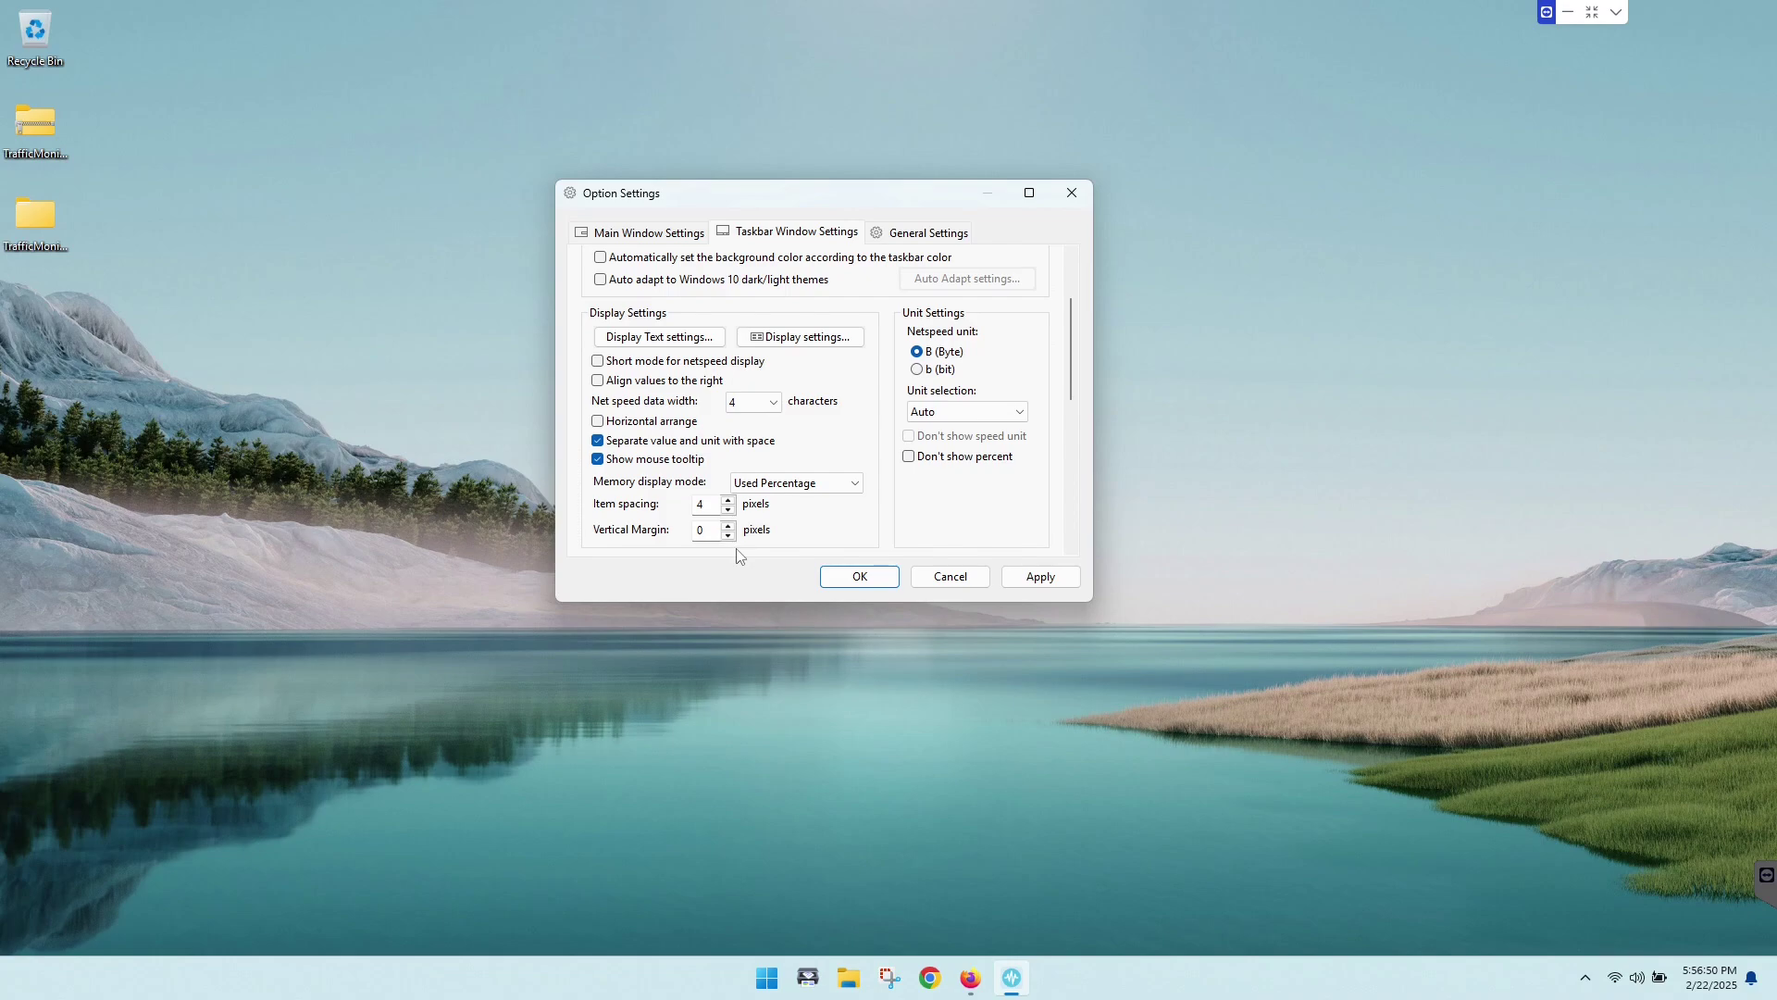
pyautogui.moveTo(626, 366)
pyautogui.scroll(-4, 676, 445)
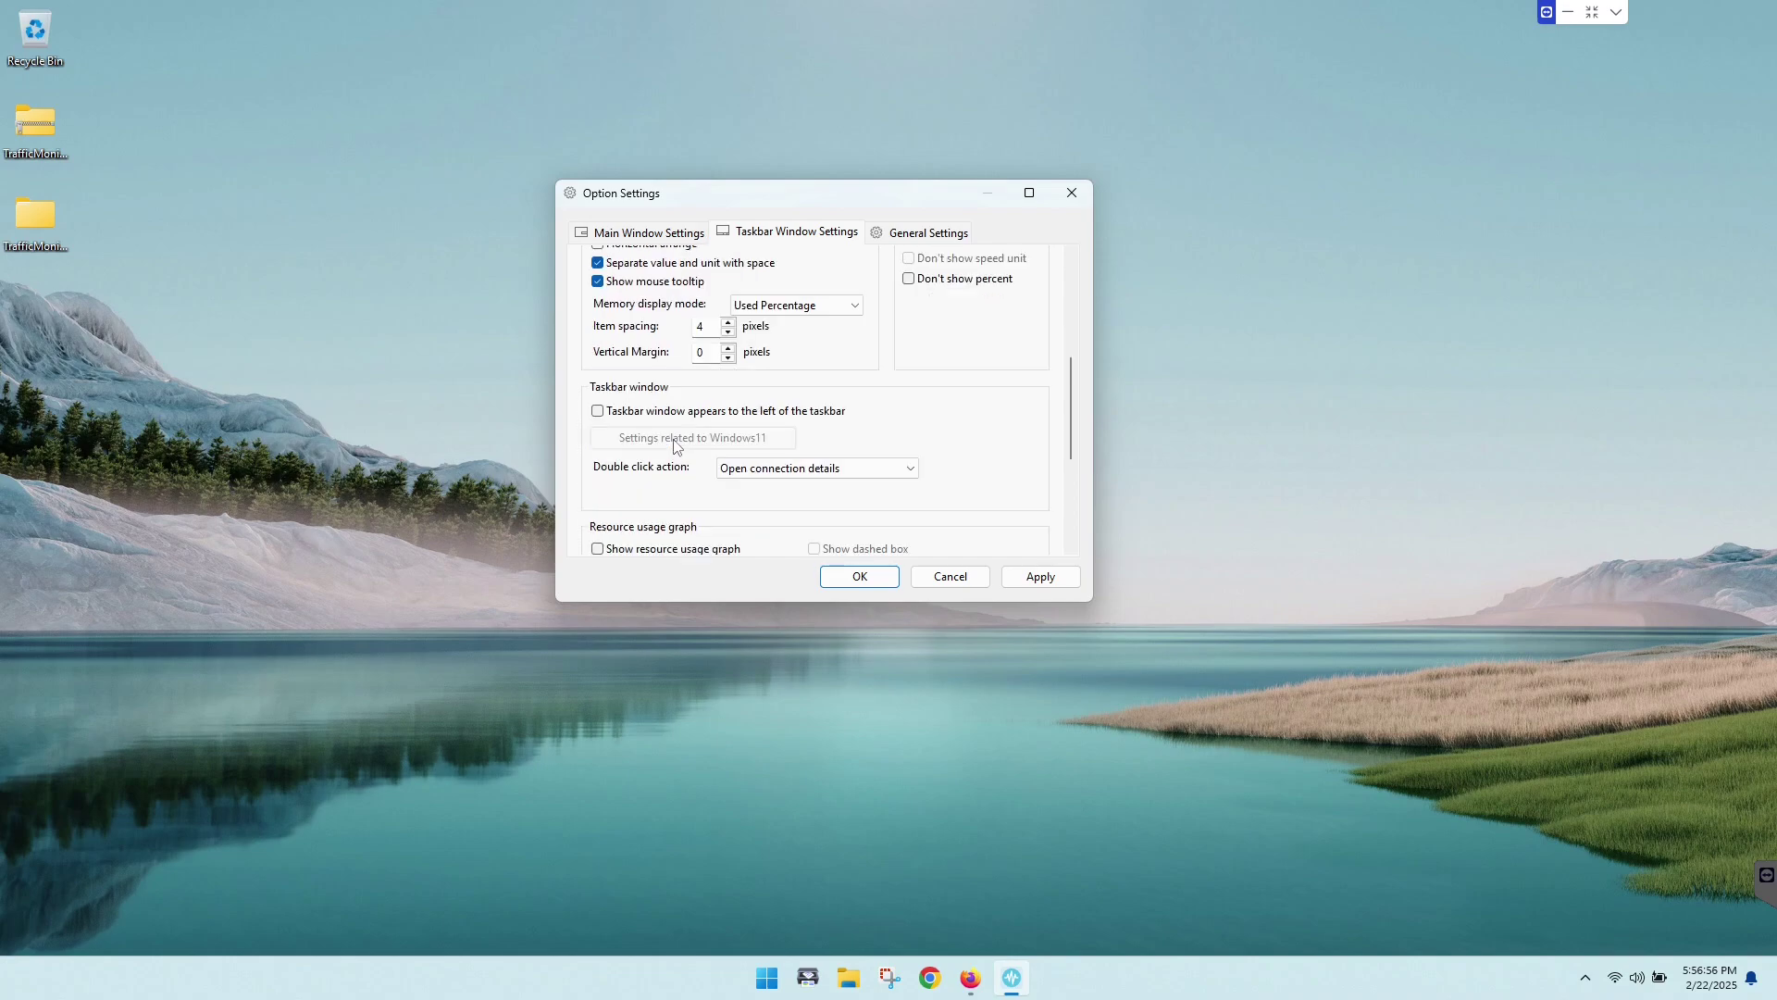
pyautogui.scroll(-1, 676, 446)
pyautogui.scroll(-1, 676, 445)
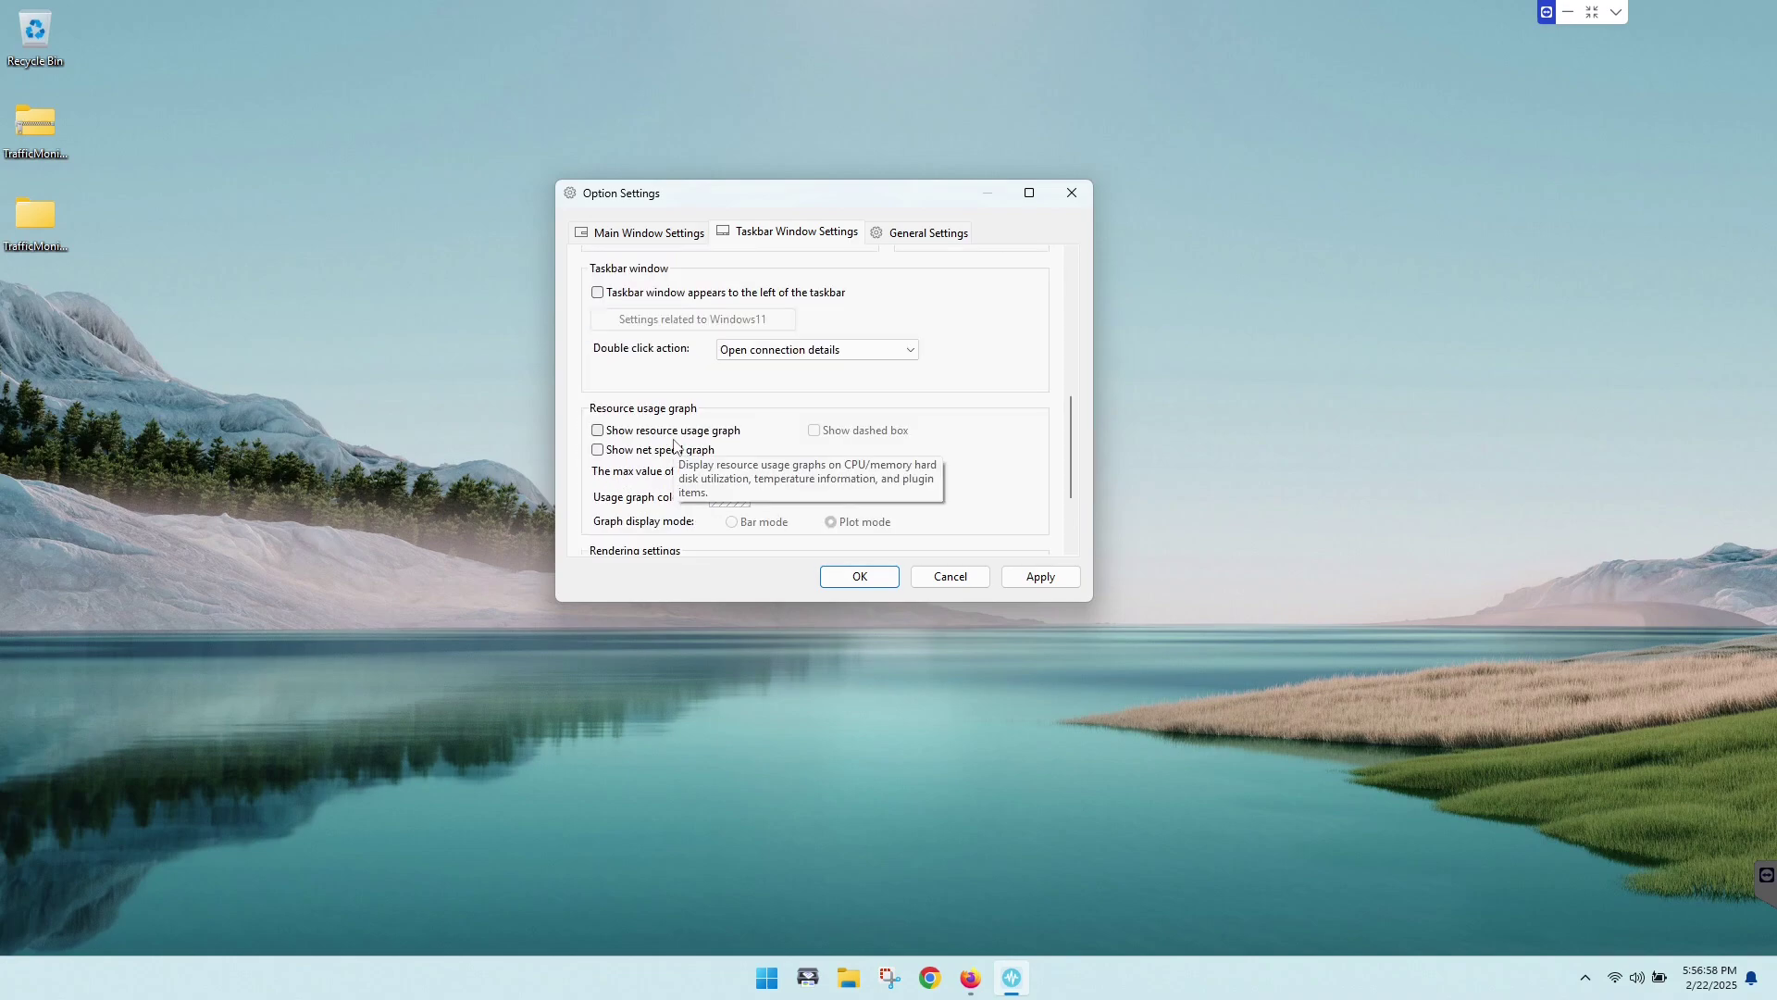
pyautogui.scroll(-3, 673, 445)
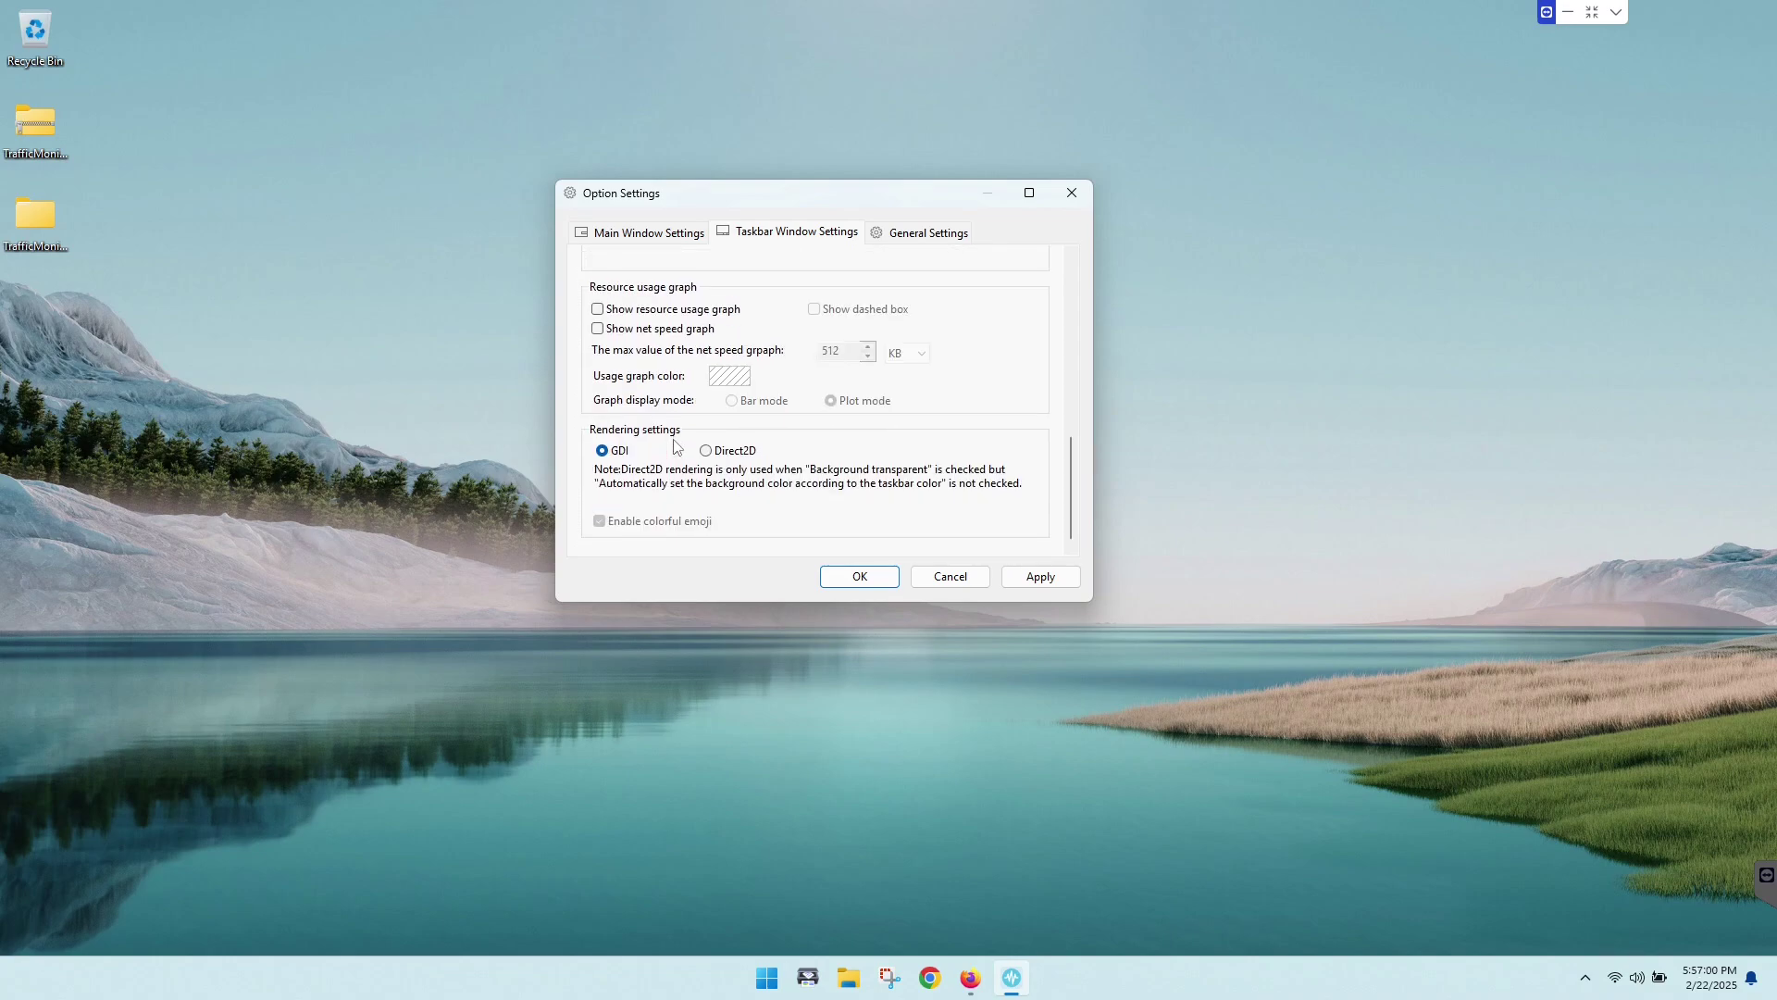
pyautogui.scroll(8, 673, 445)
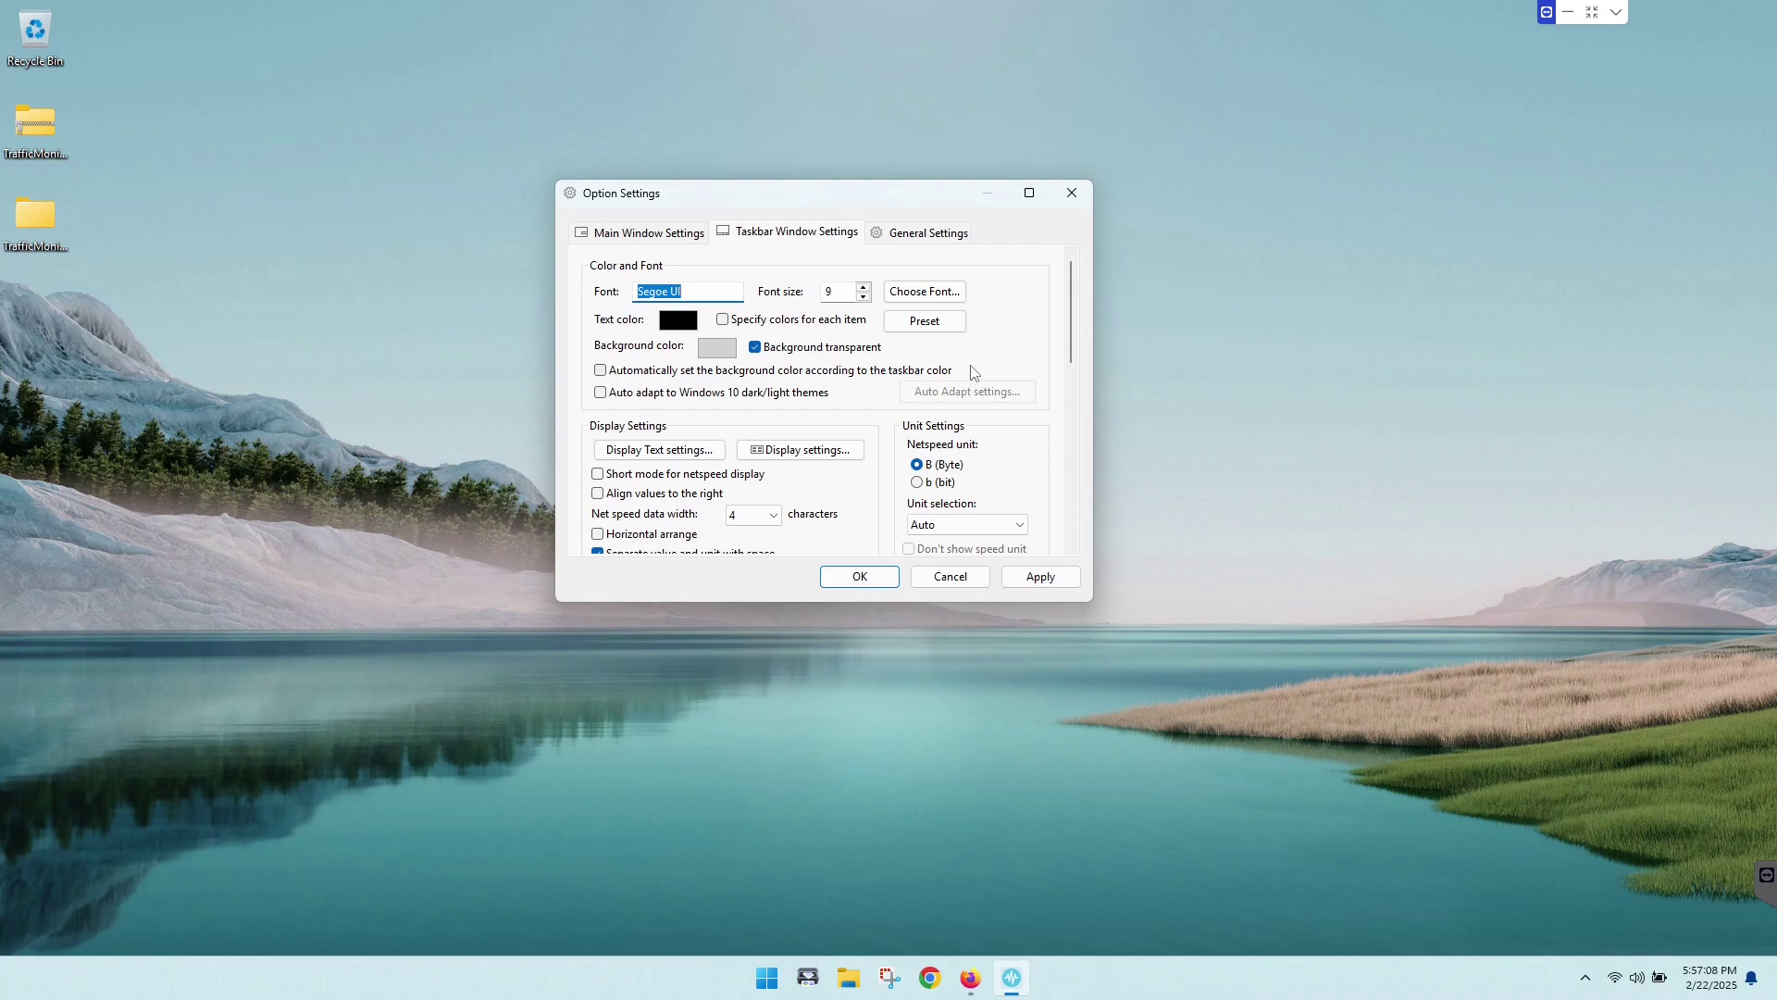
pyautogui.click(929, 231)
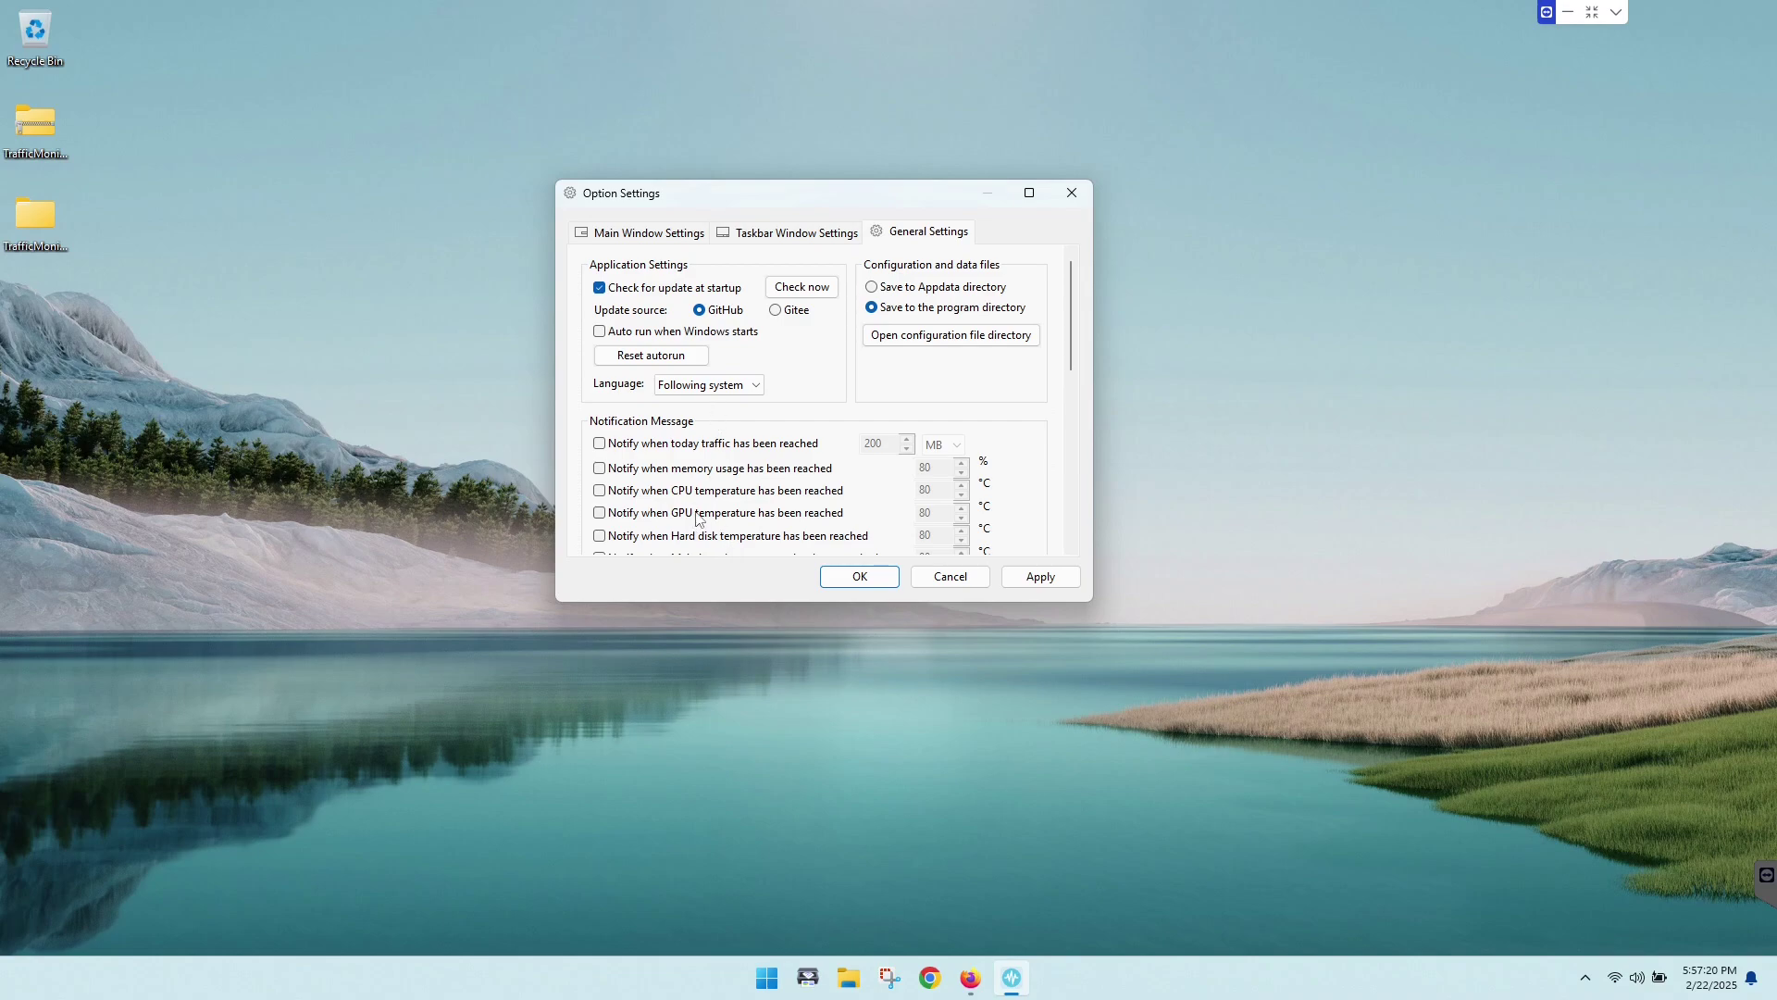
pyautogui.scroll(-3, 698, 518)
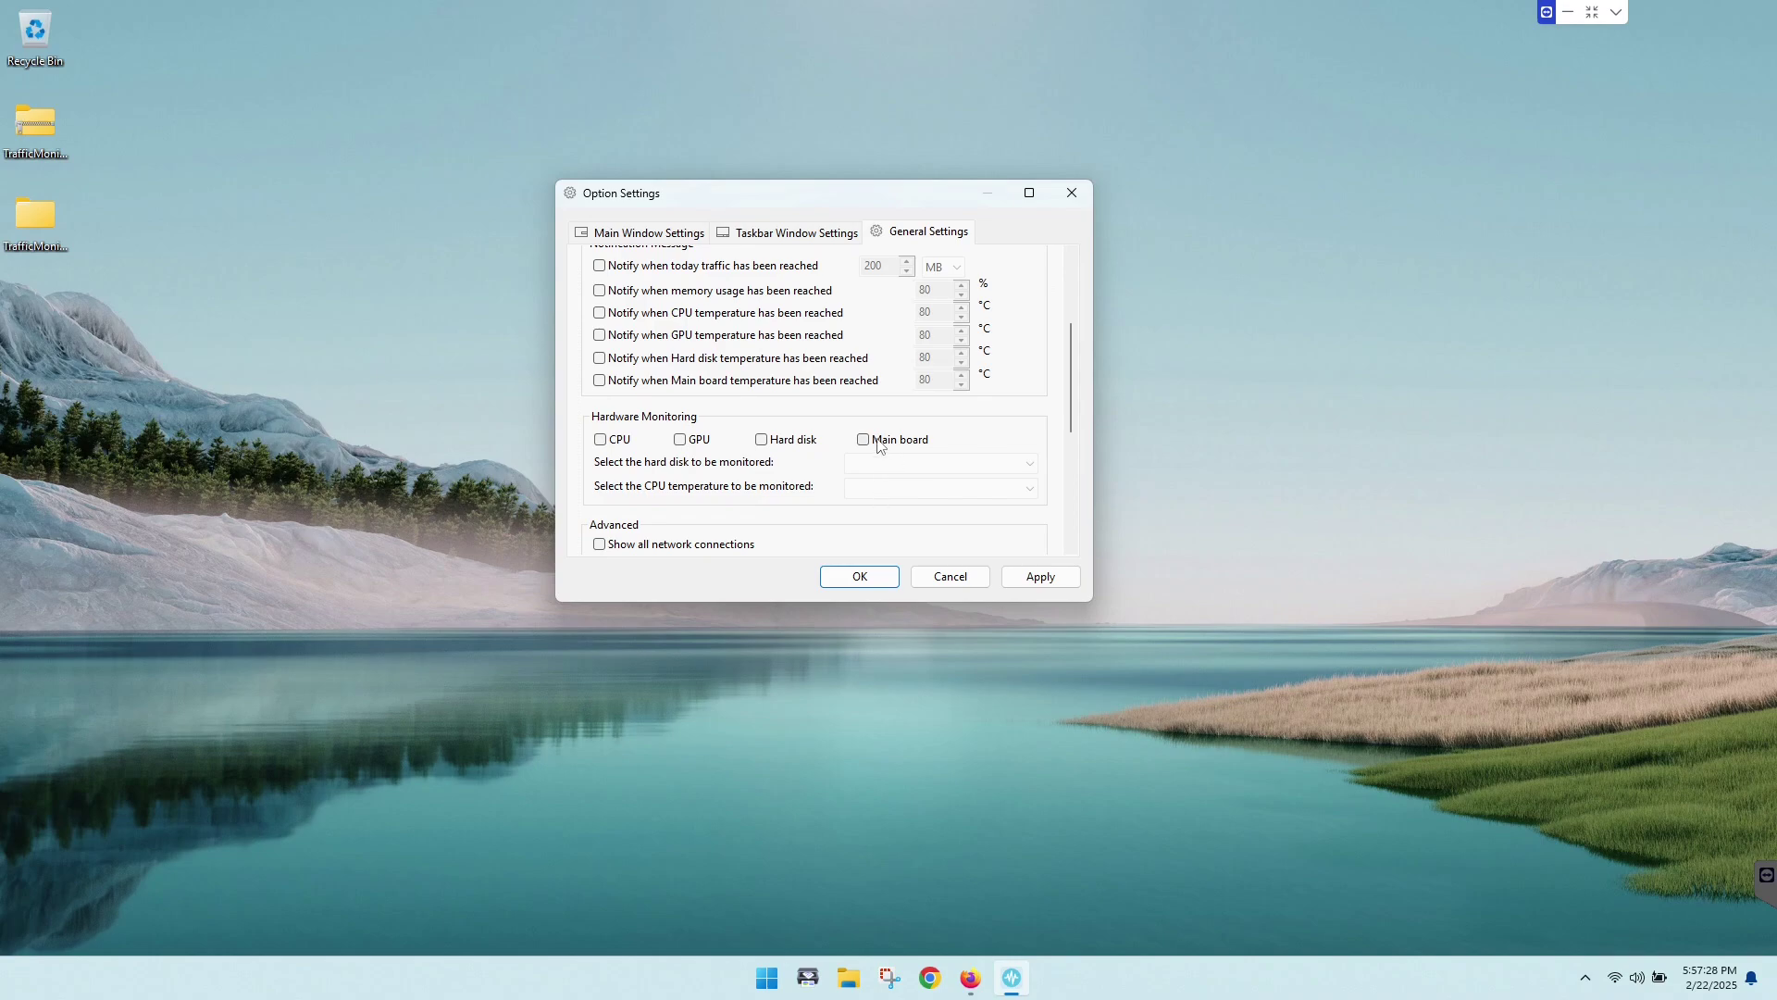
pyautogui.scroll(3, 815, 488)
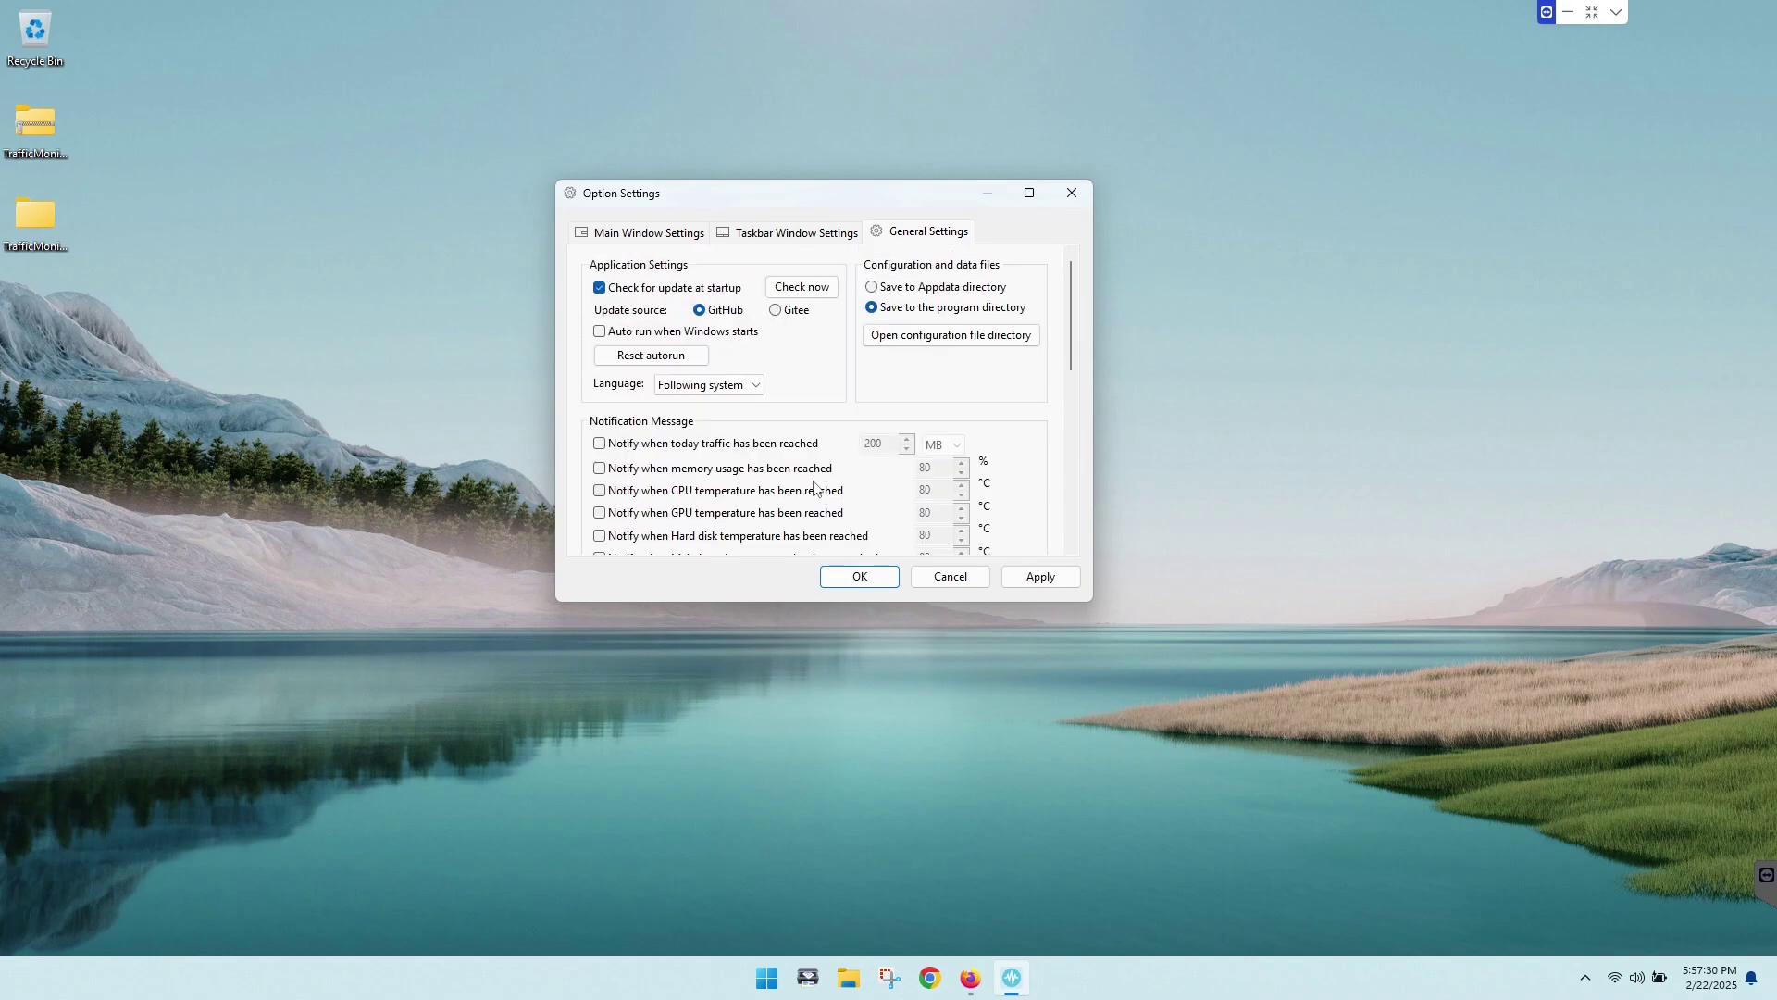
# Open the Display settings list of items shown in the taskbar readout
pyautogui.click(773, 233)
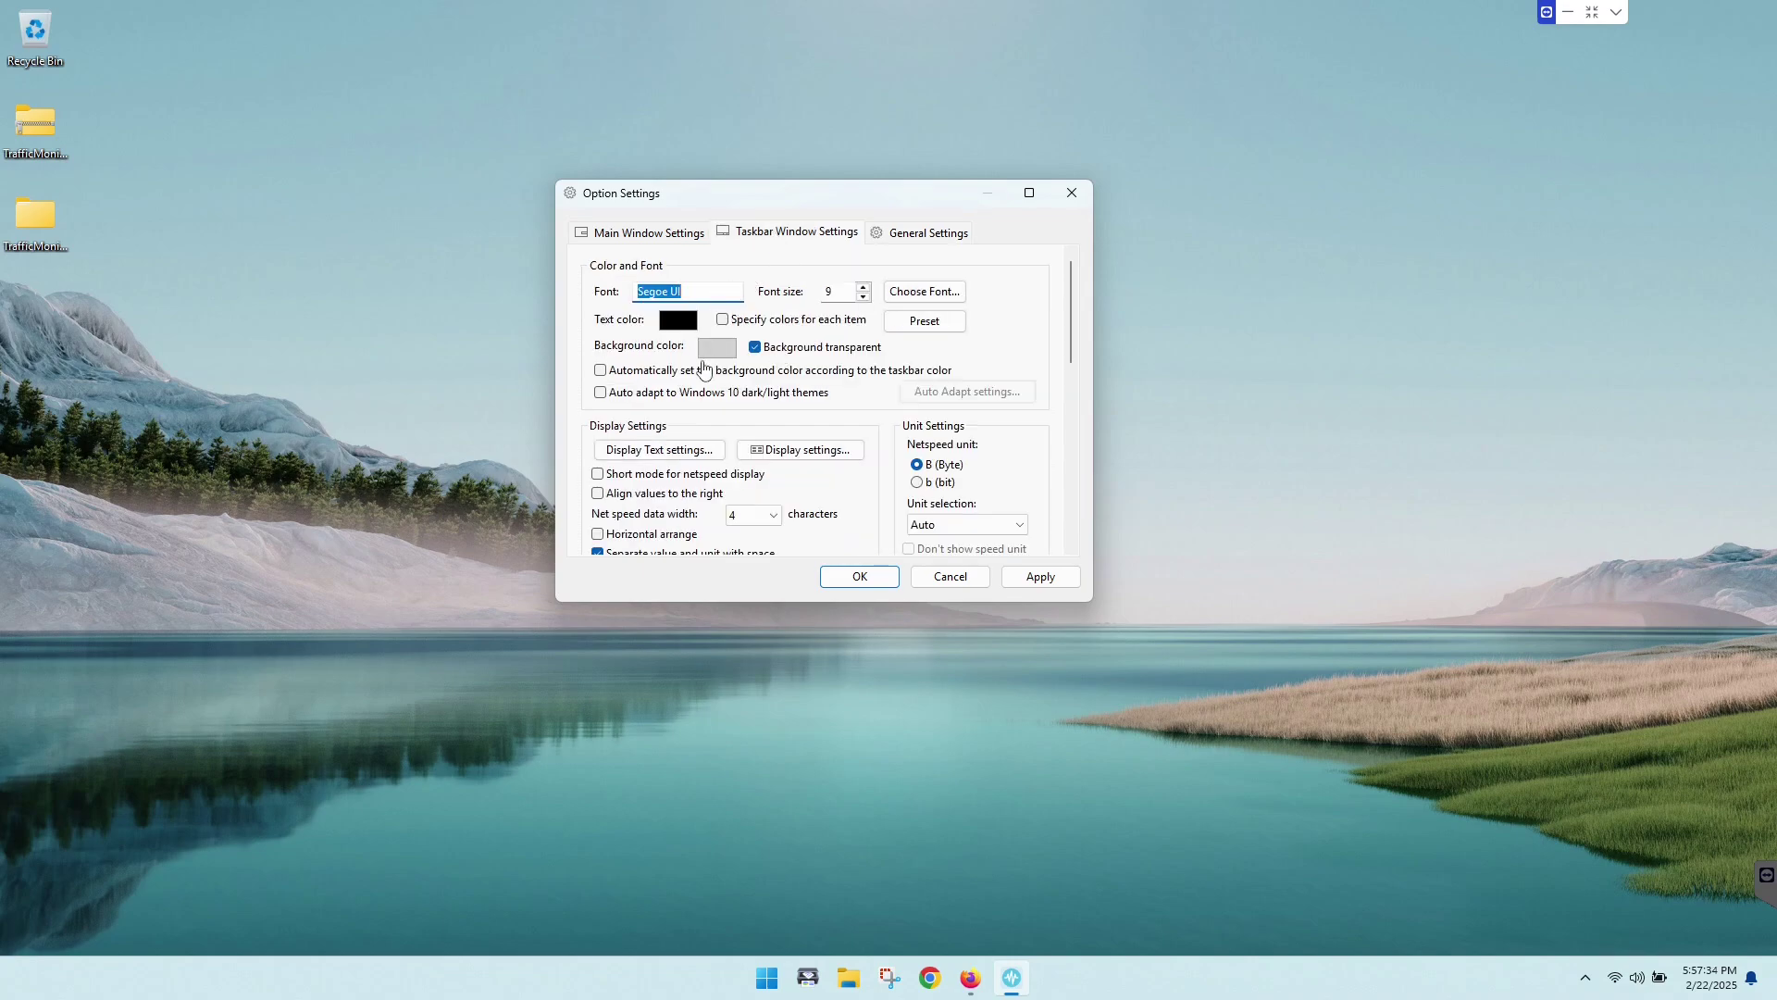
pyautogui.scroll(-1, 704, 372)
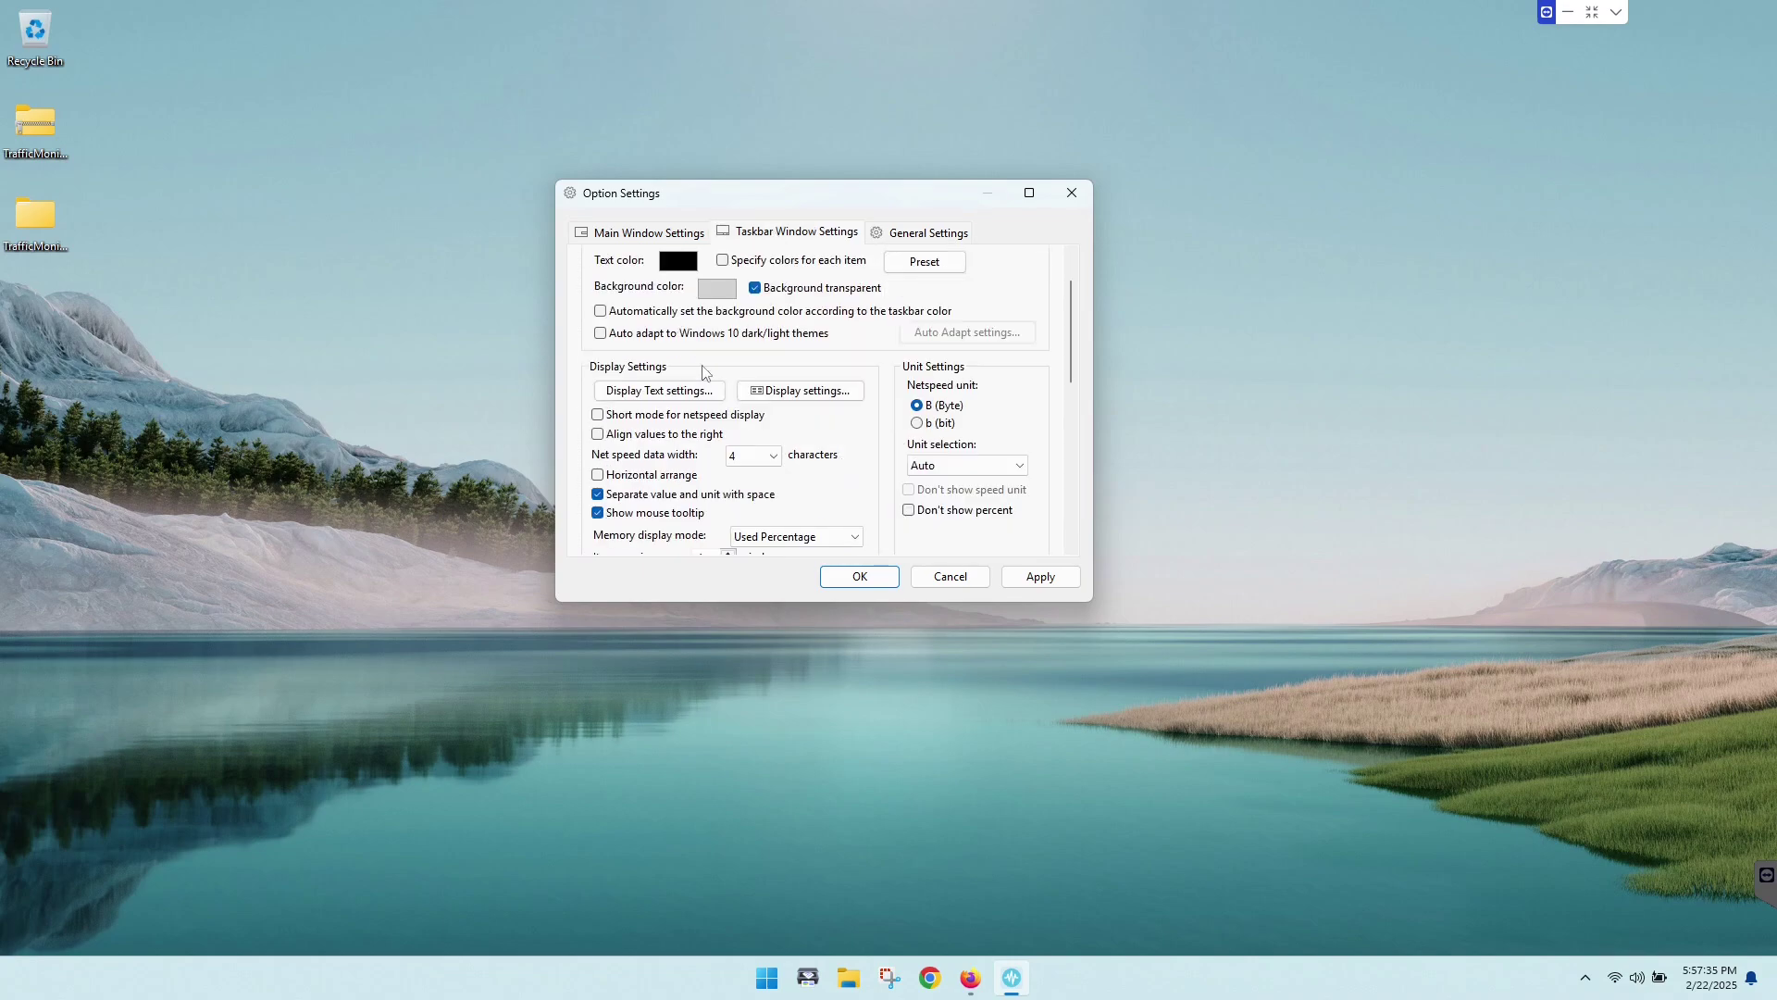
pyautogui.click(780, 393)
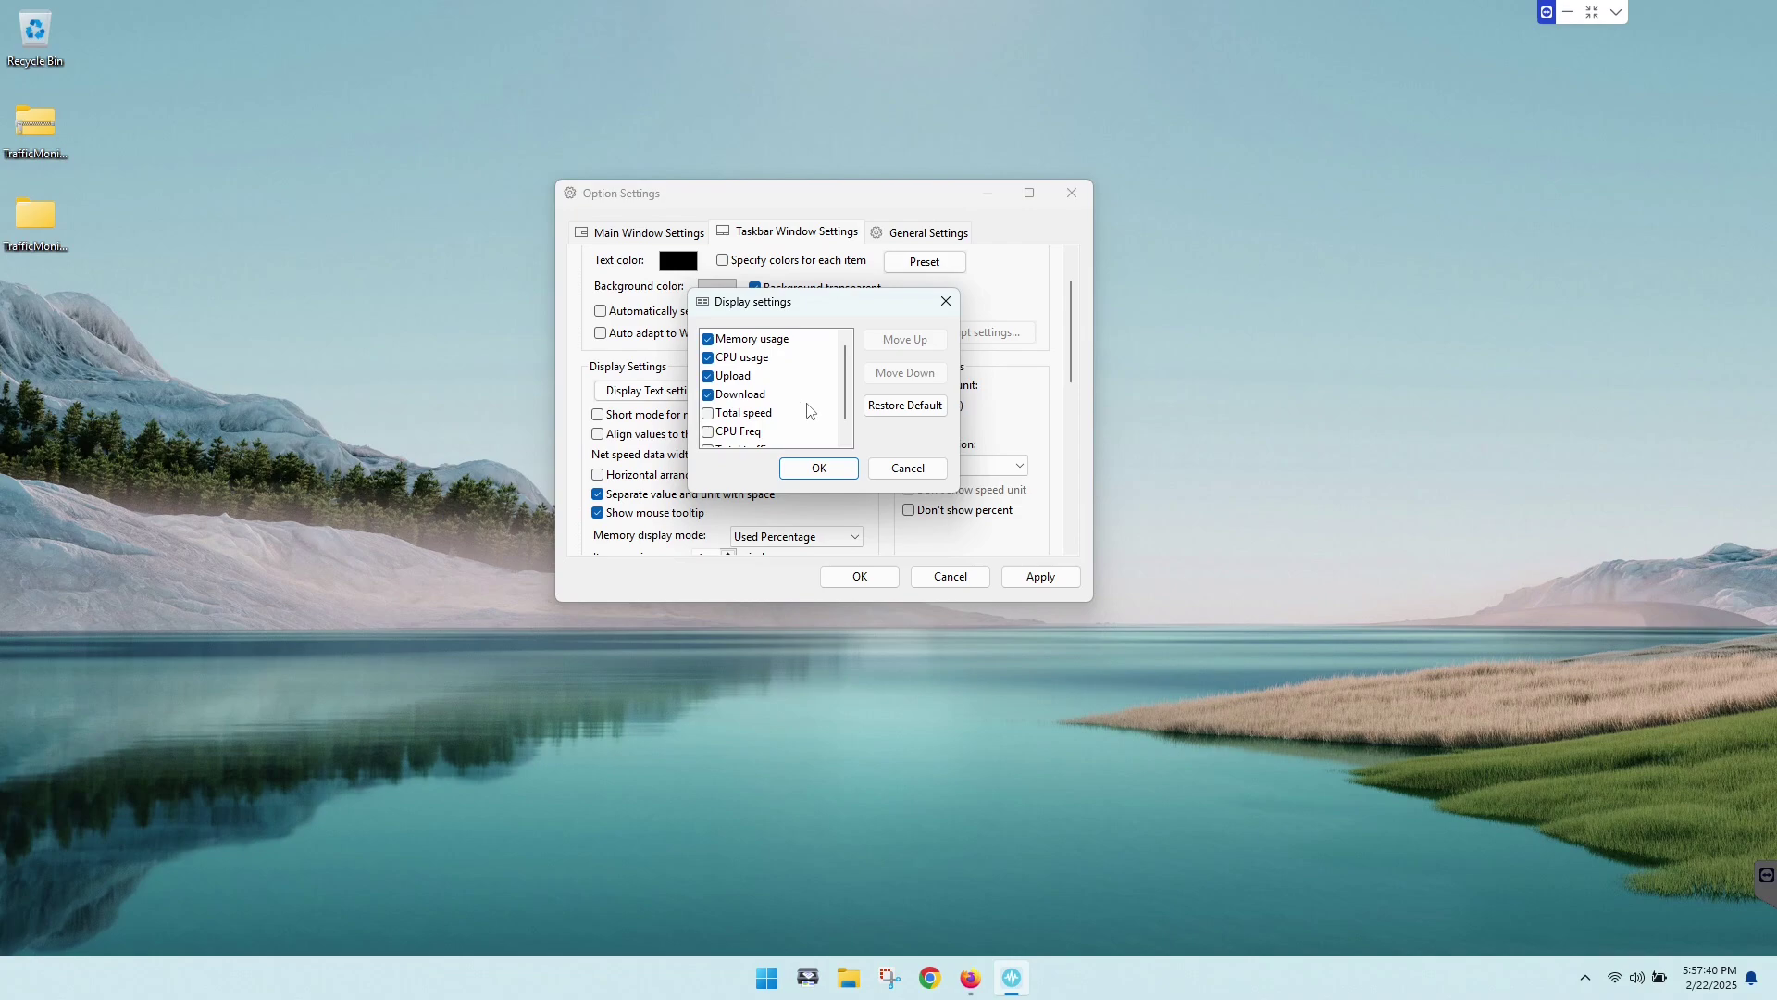
pyautogui.moveTo(808, 292); pyautogui.dragTo(755, 285)
pyautogui.scroll(-1, 721, 387)
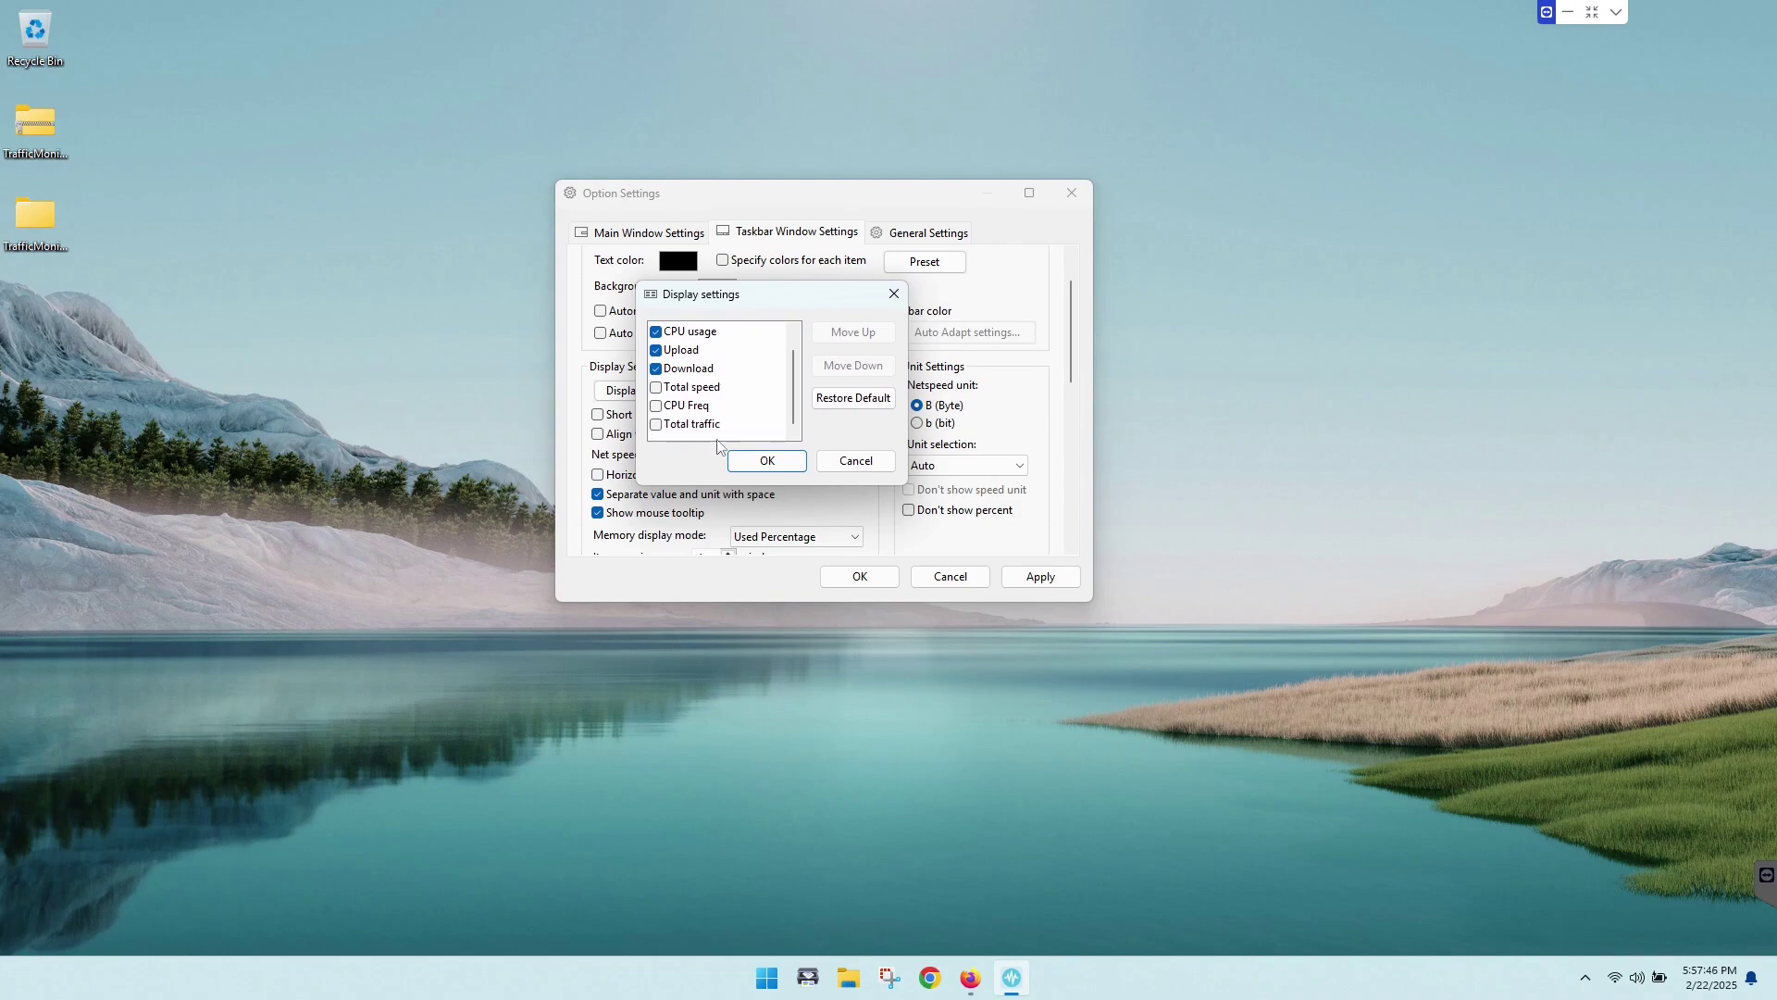
pyautogui.scroll(1, 750, 409)
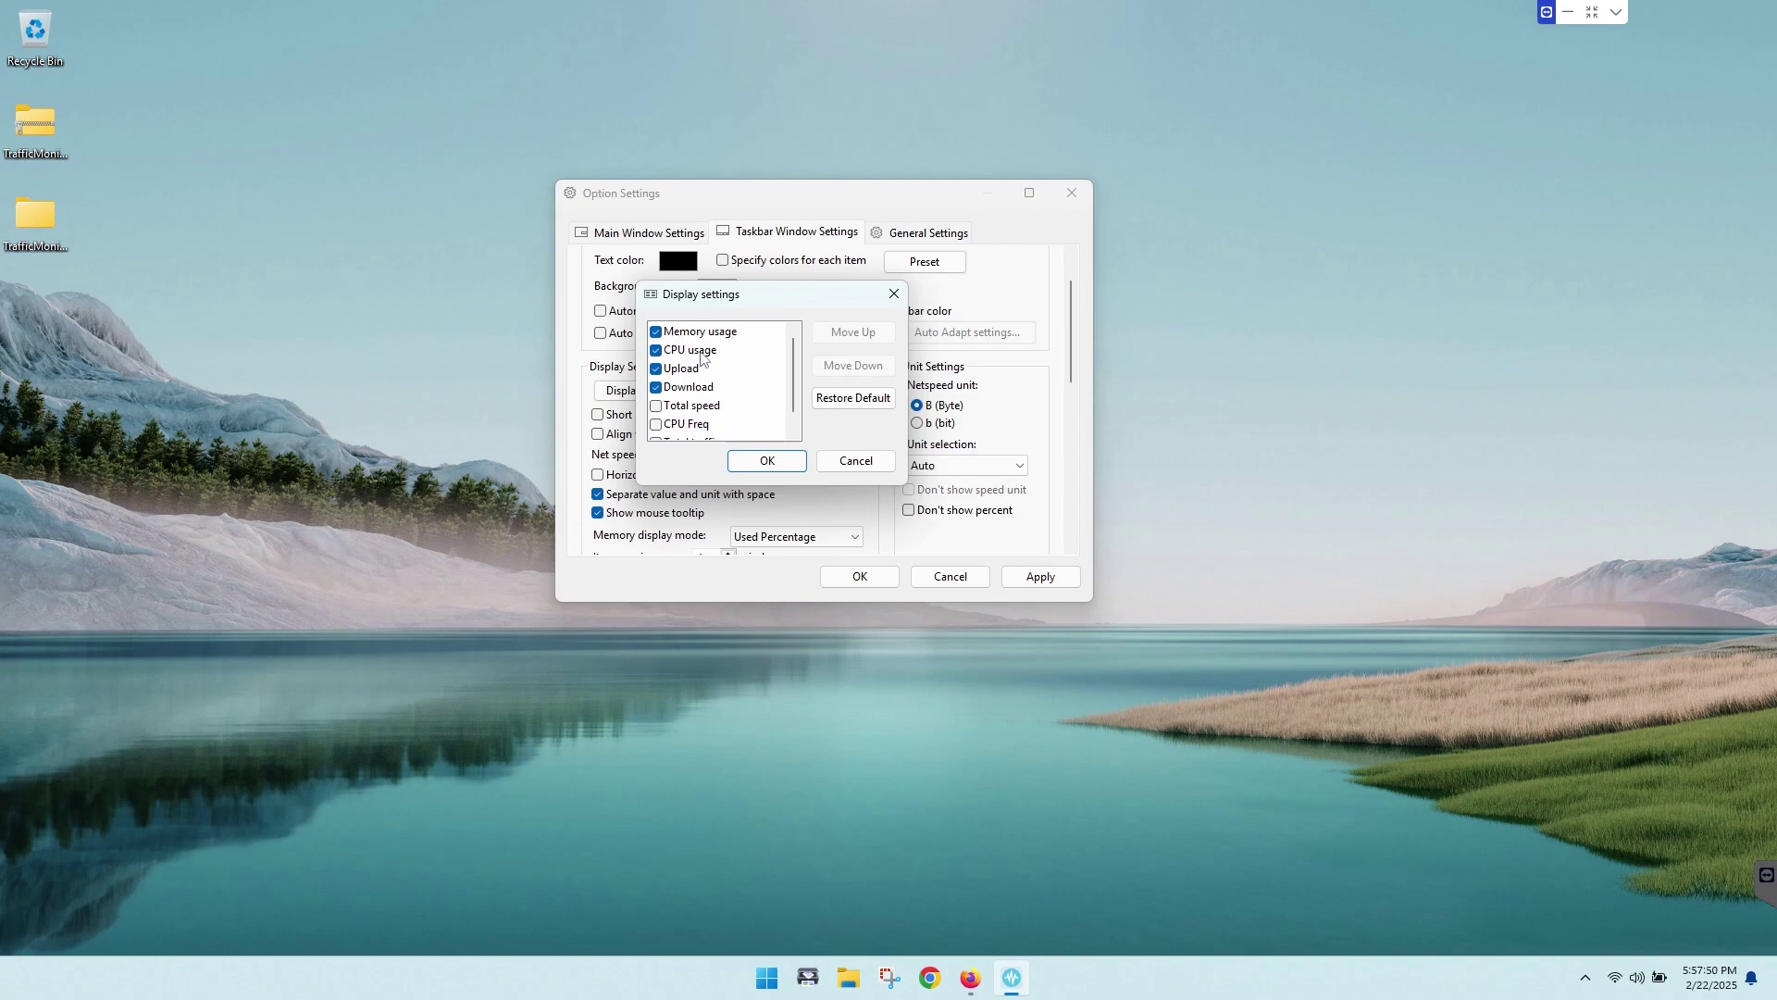
# Move Upload and Download up two places each, ahead of Memory usage and CPU usage
pyautogui.click(692, 385)
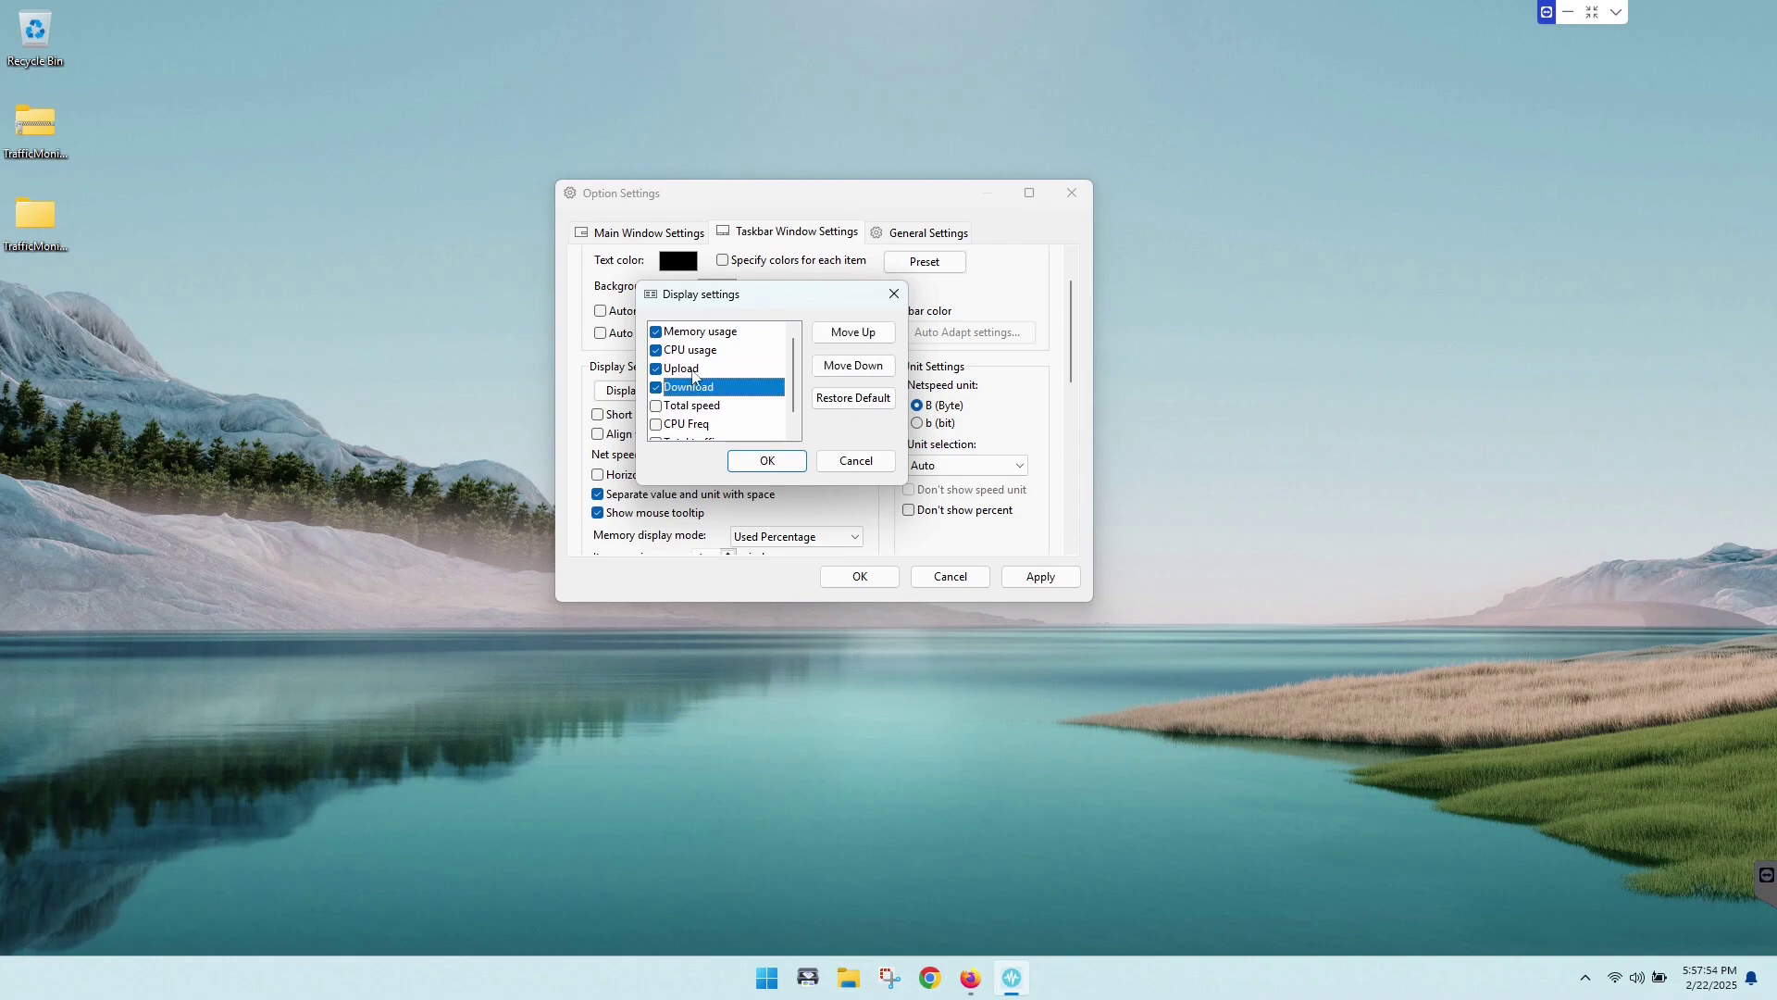
pyautogui.click(694, 369)
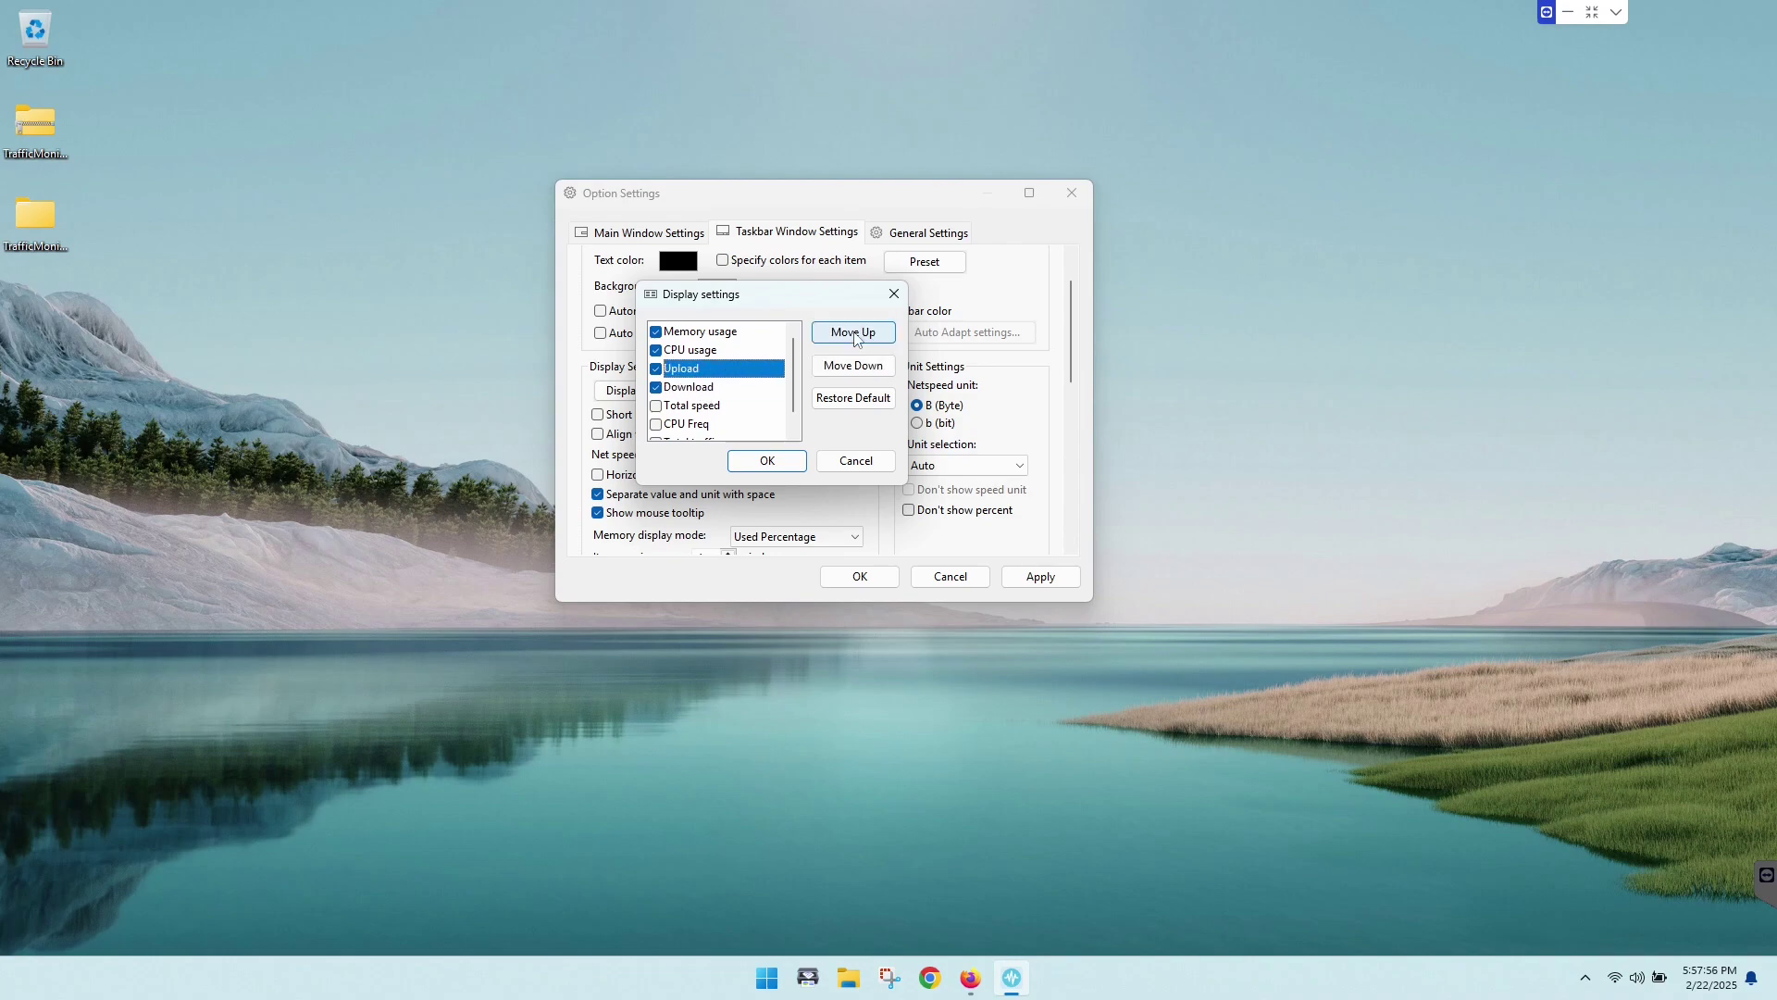
pyautogui.click(847, 333)
pyautogui.click(847, 332)
pyautogui.click(690, 386)
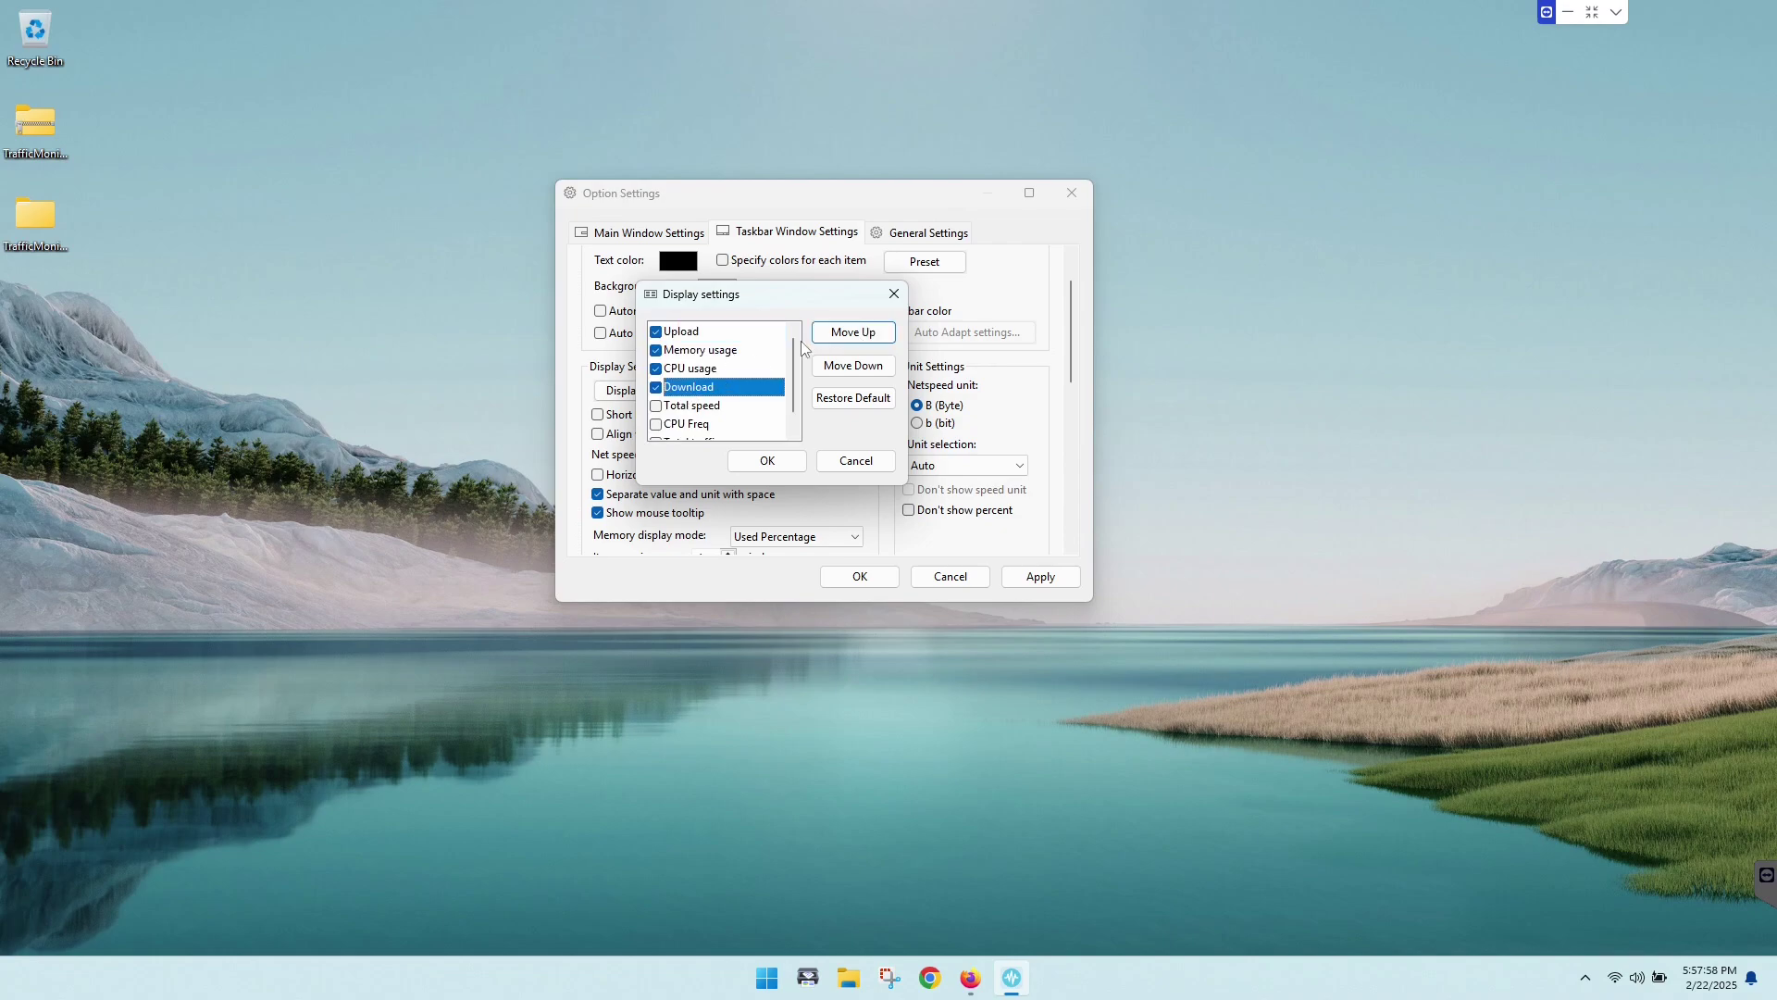
pyautogui.click(856, 332)
pyautogui.click(861, 334)
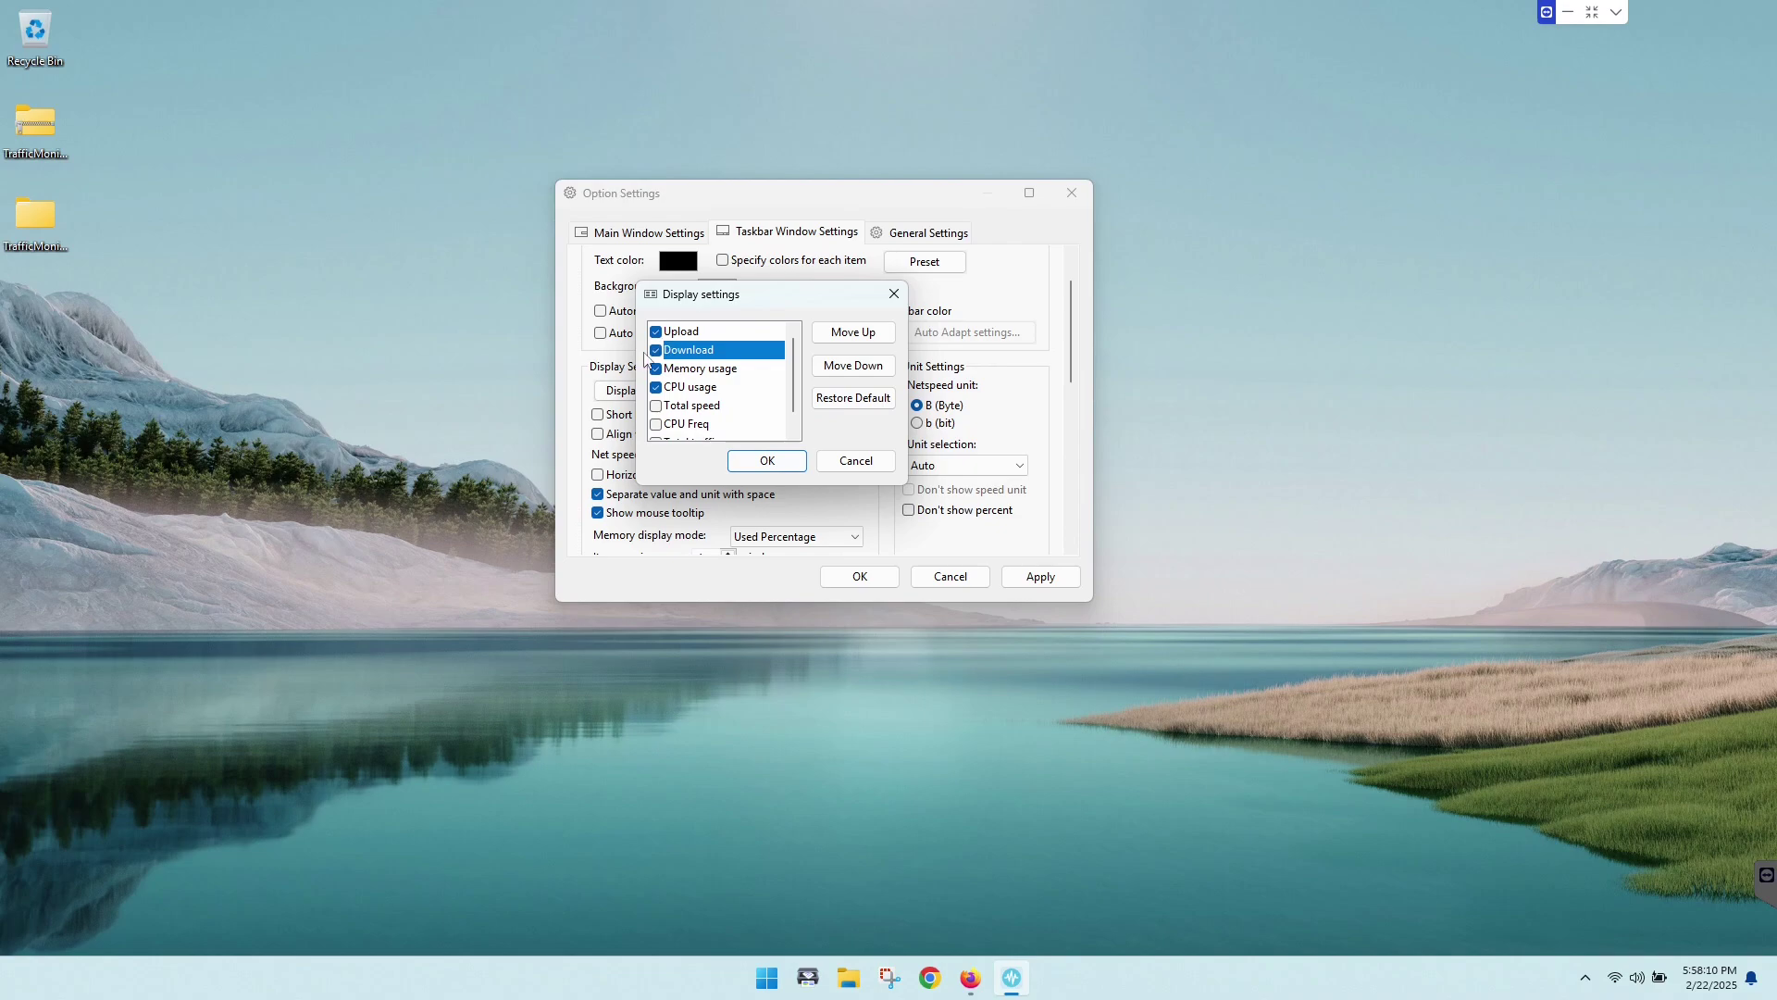
# Confirm the new item order, apply the taskbar settings and close Option Settings with OK
pyautogui.click(759, 463)
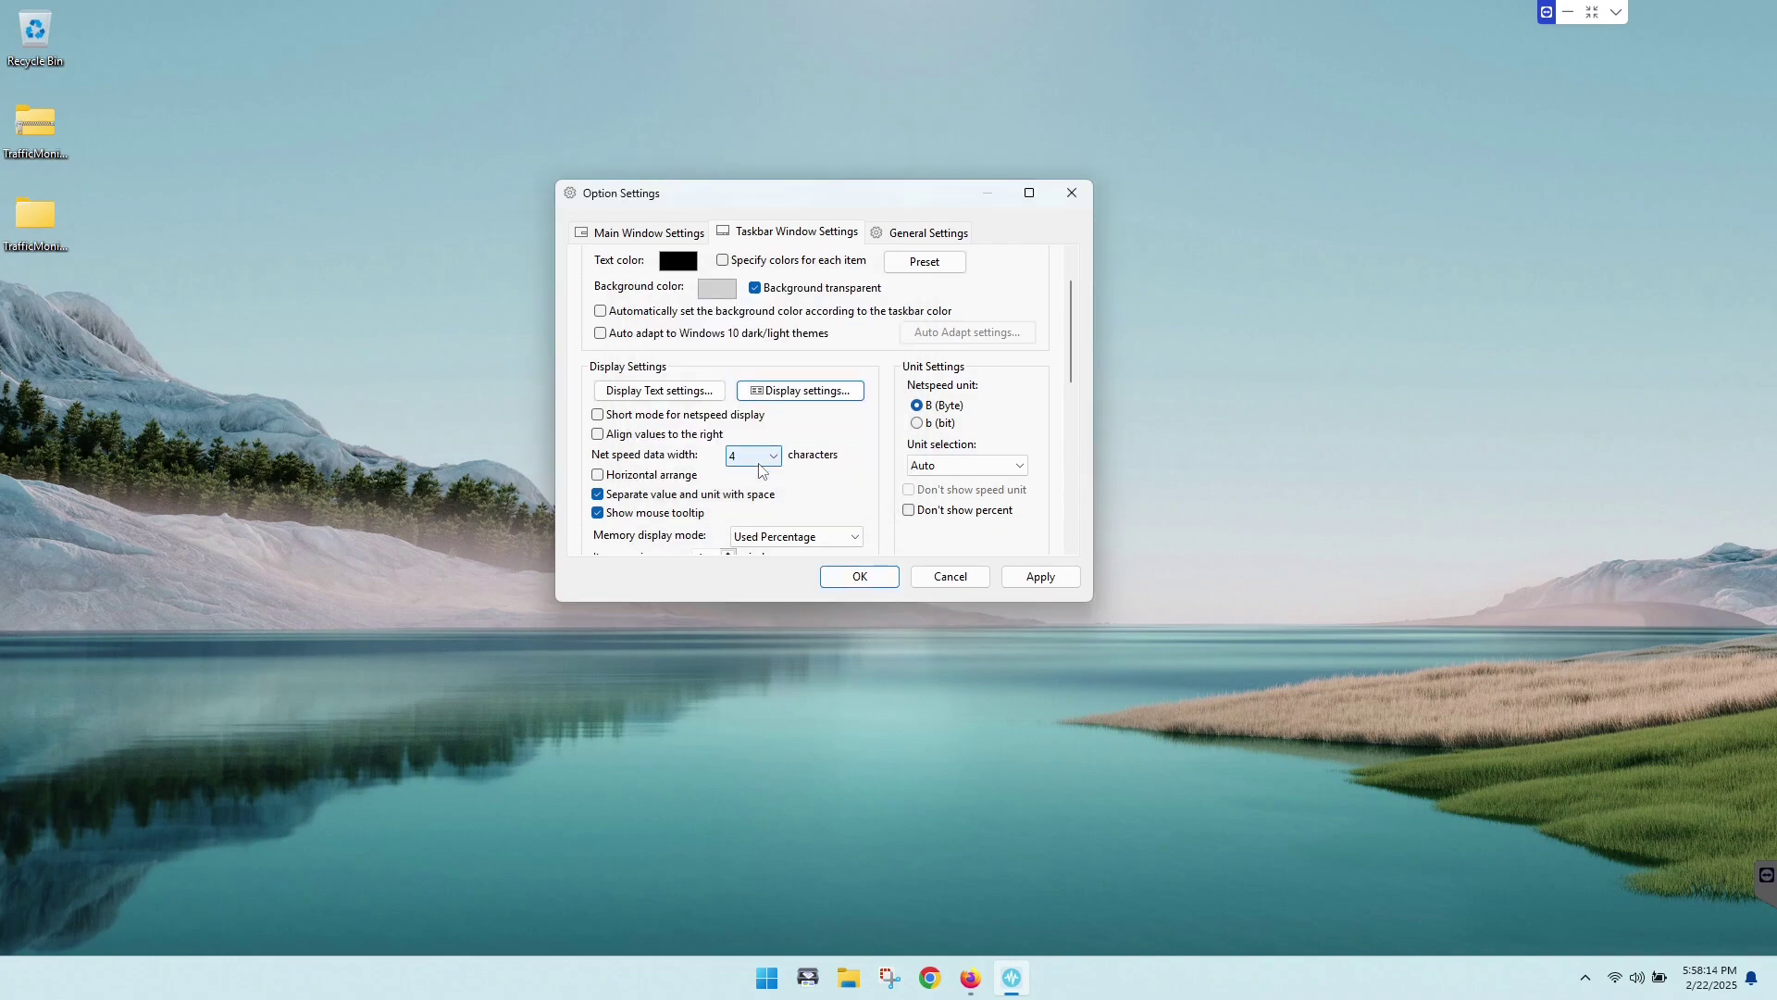
pyautogui.click(1039, 578)
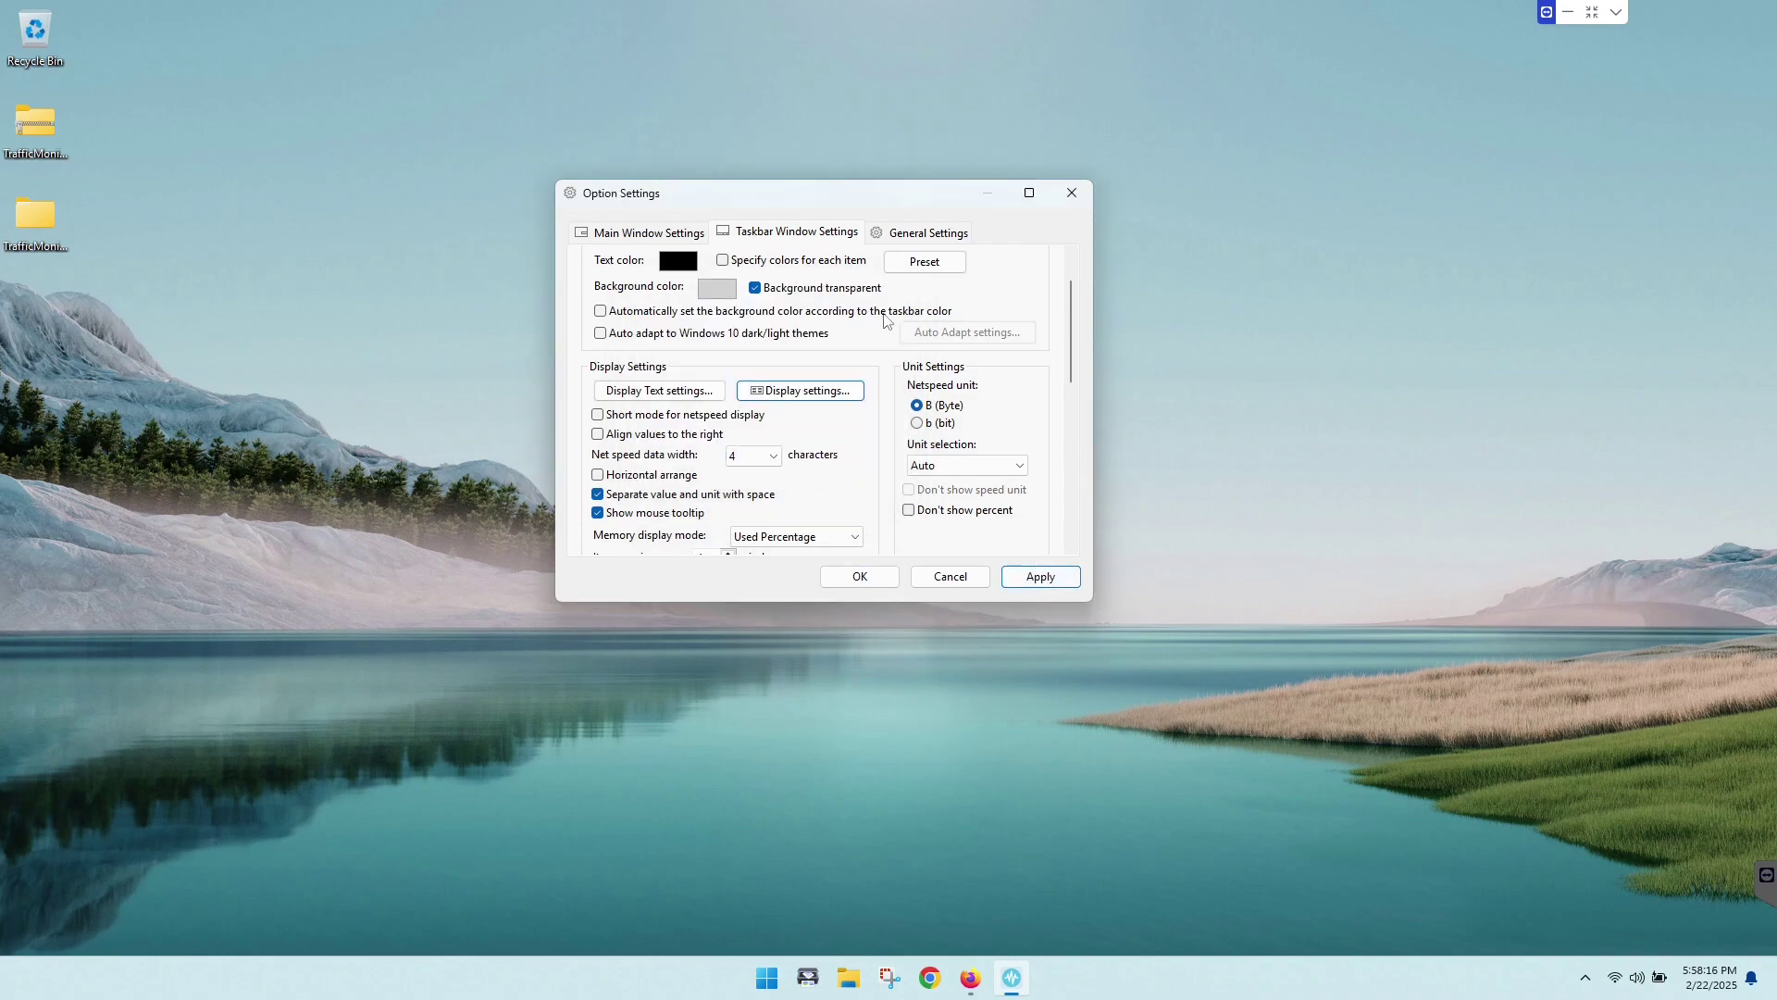
pyautogui.moveTo(870, 196); pyautogui.dragTo(500, 322)
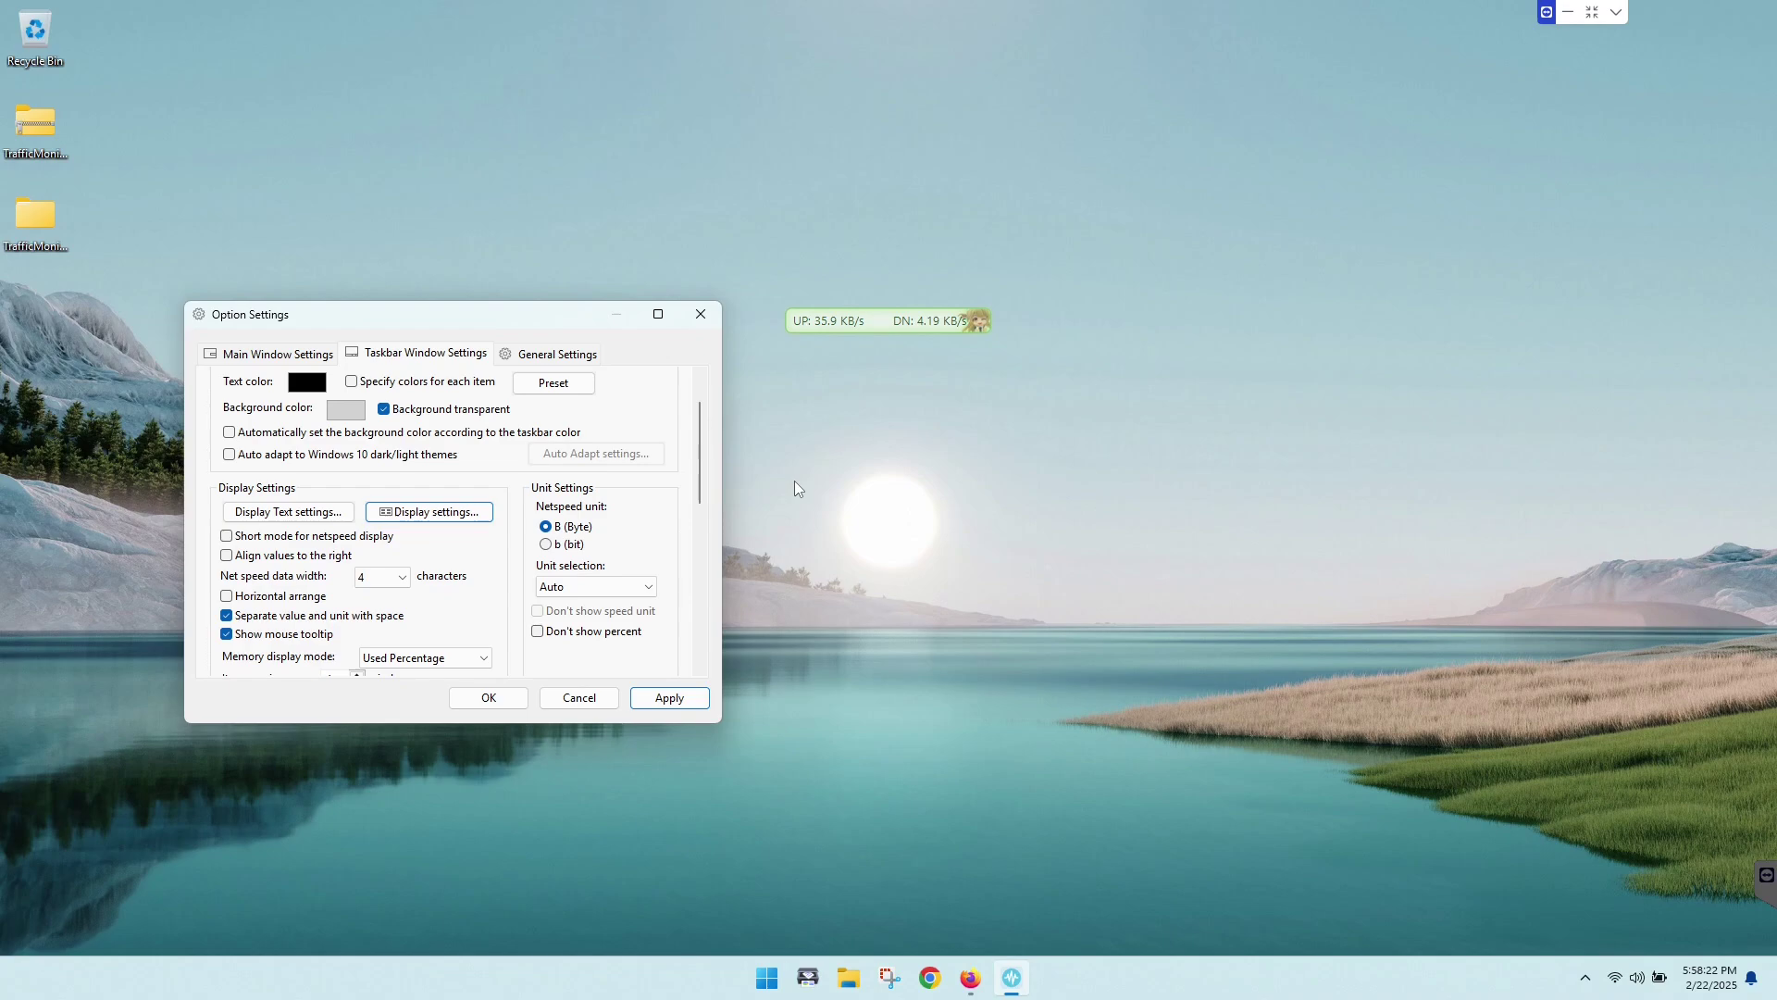
pyautogui.click(487, 696)
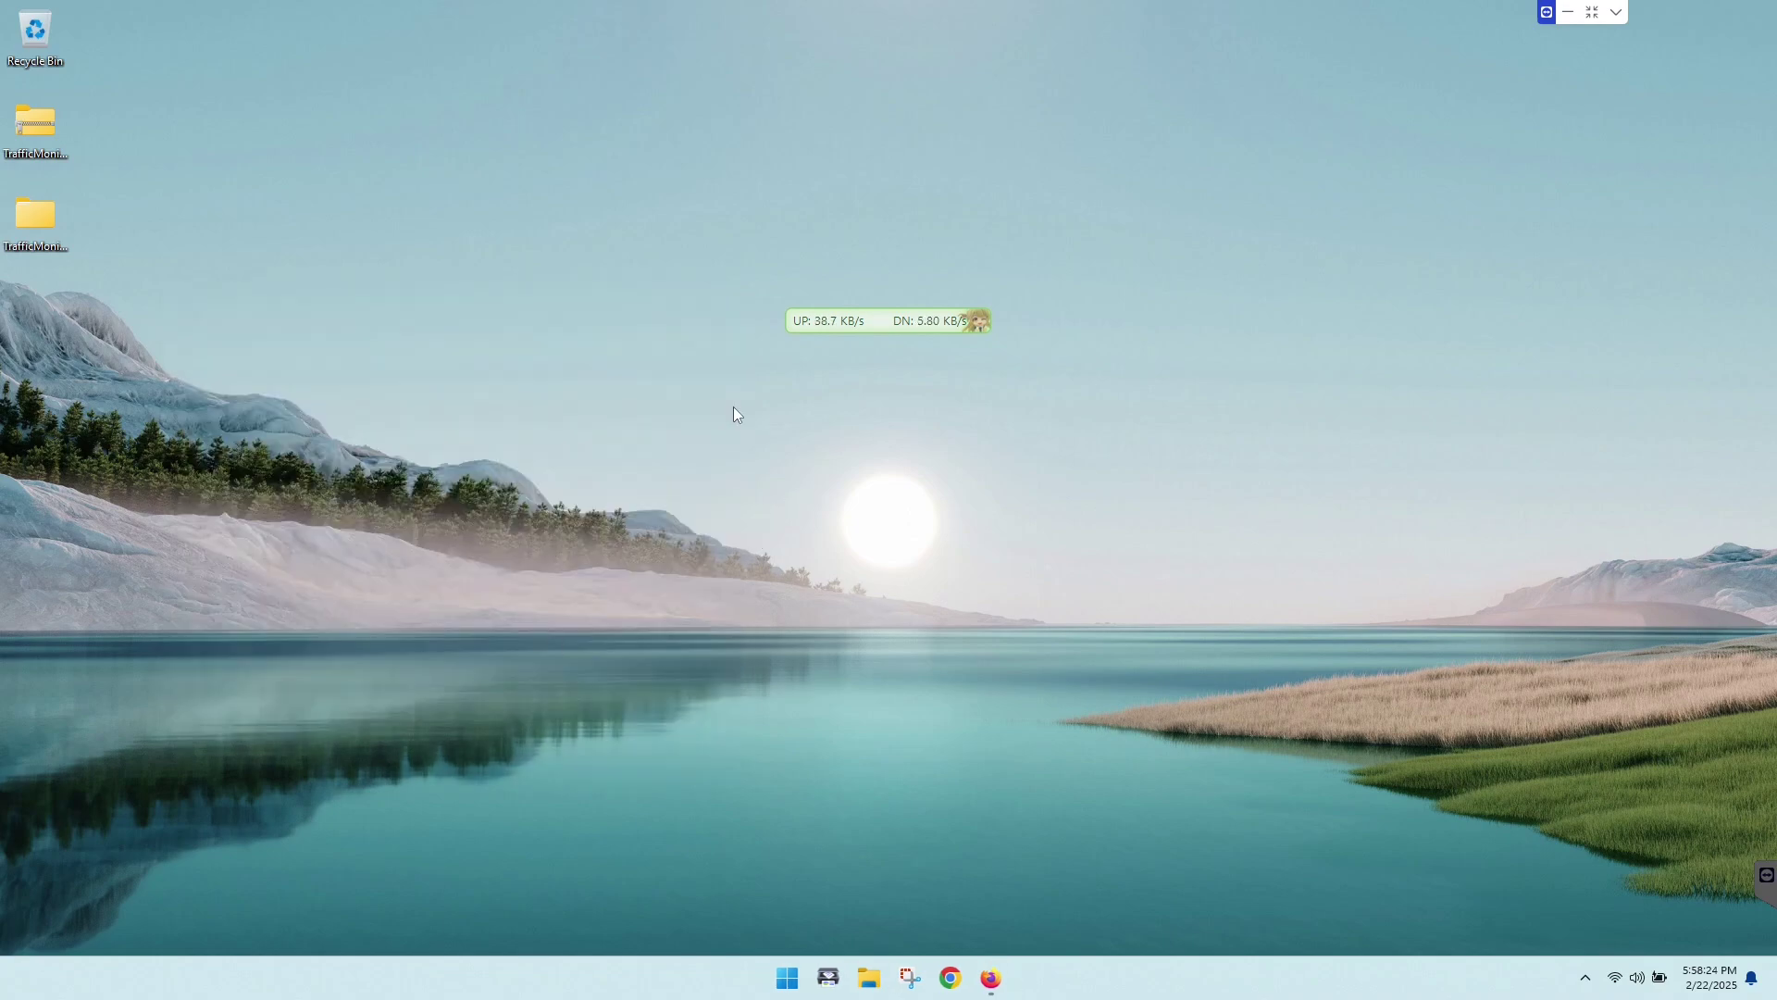
# Turn on the taskbar readout from the widget's menu and check its traffic, memory and CPU details
pyautogui.rightClick(830, 321)
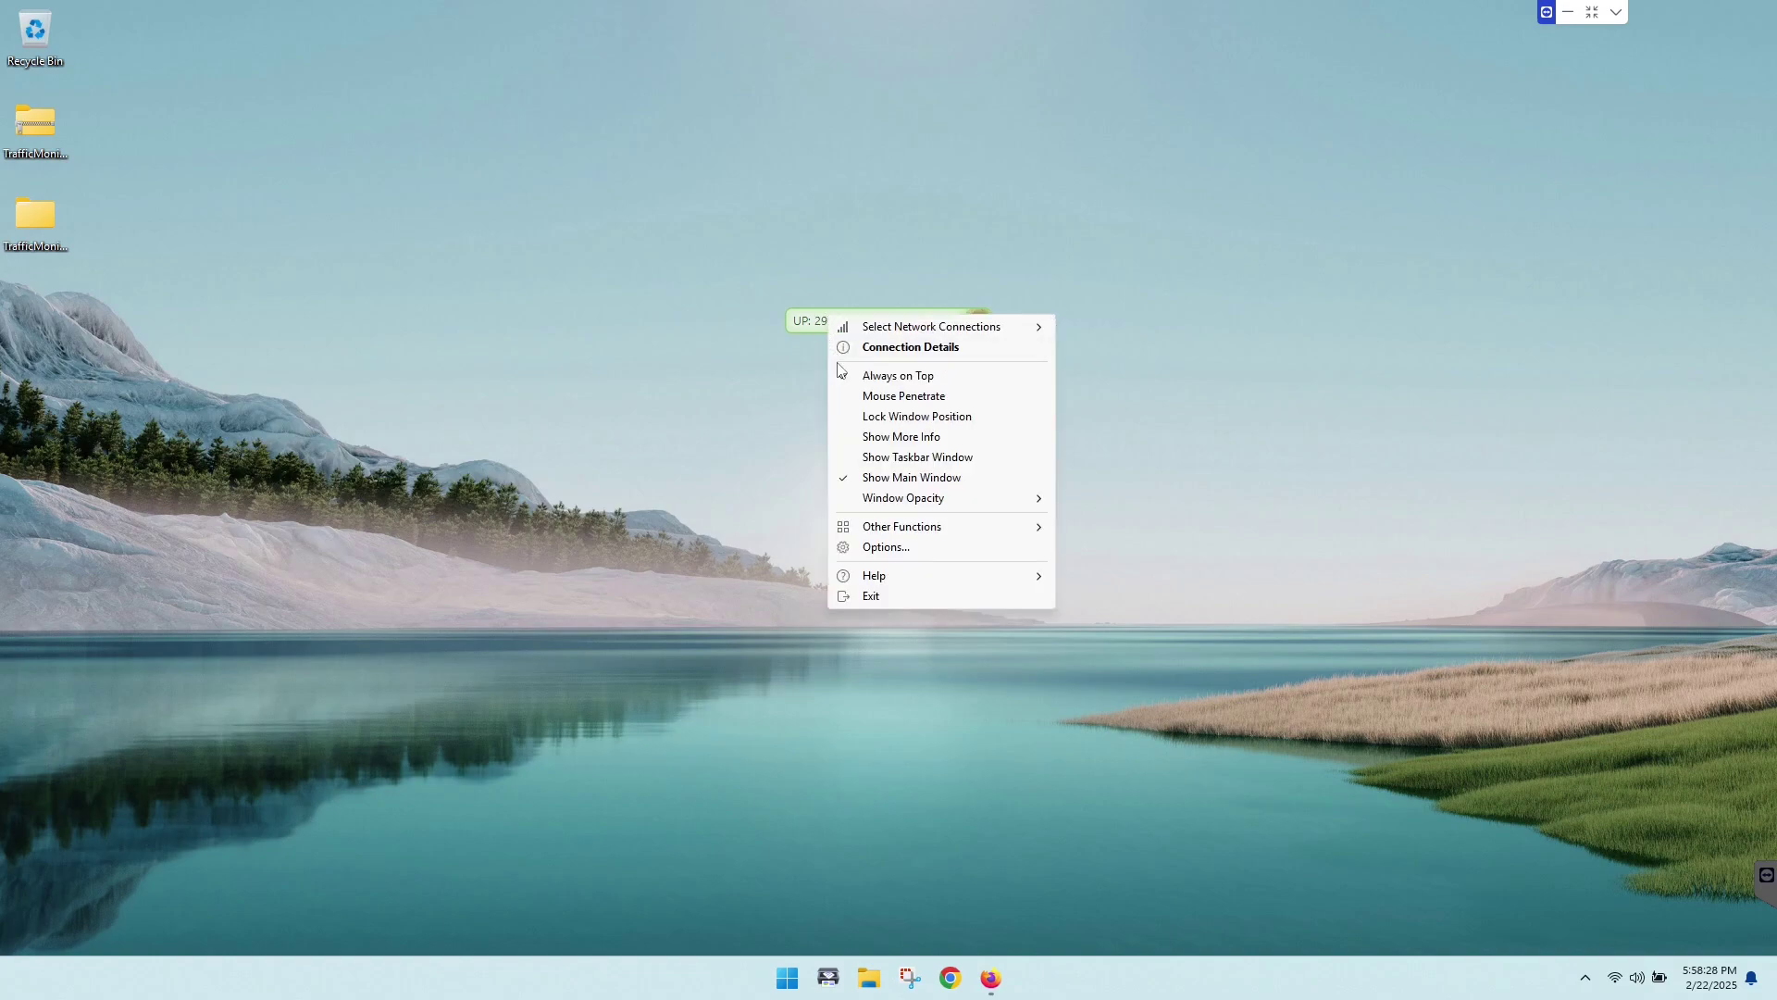
pyautogui.click(931, 459)
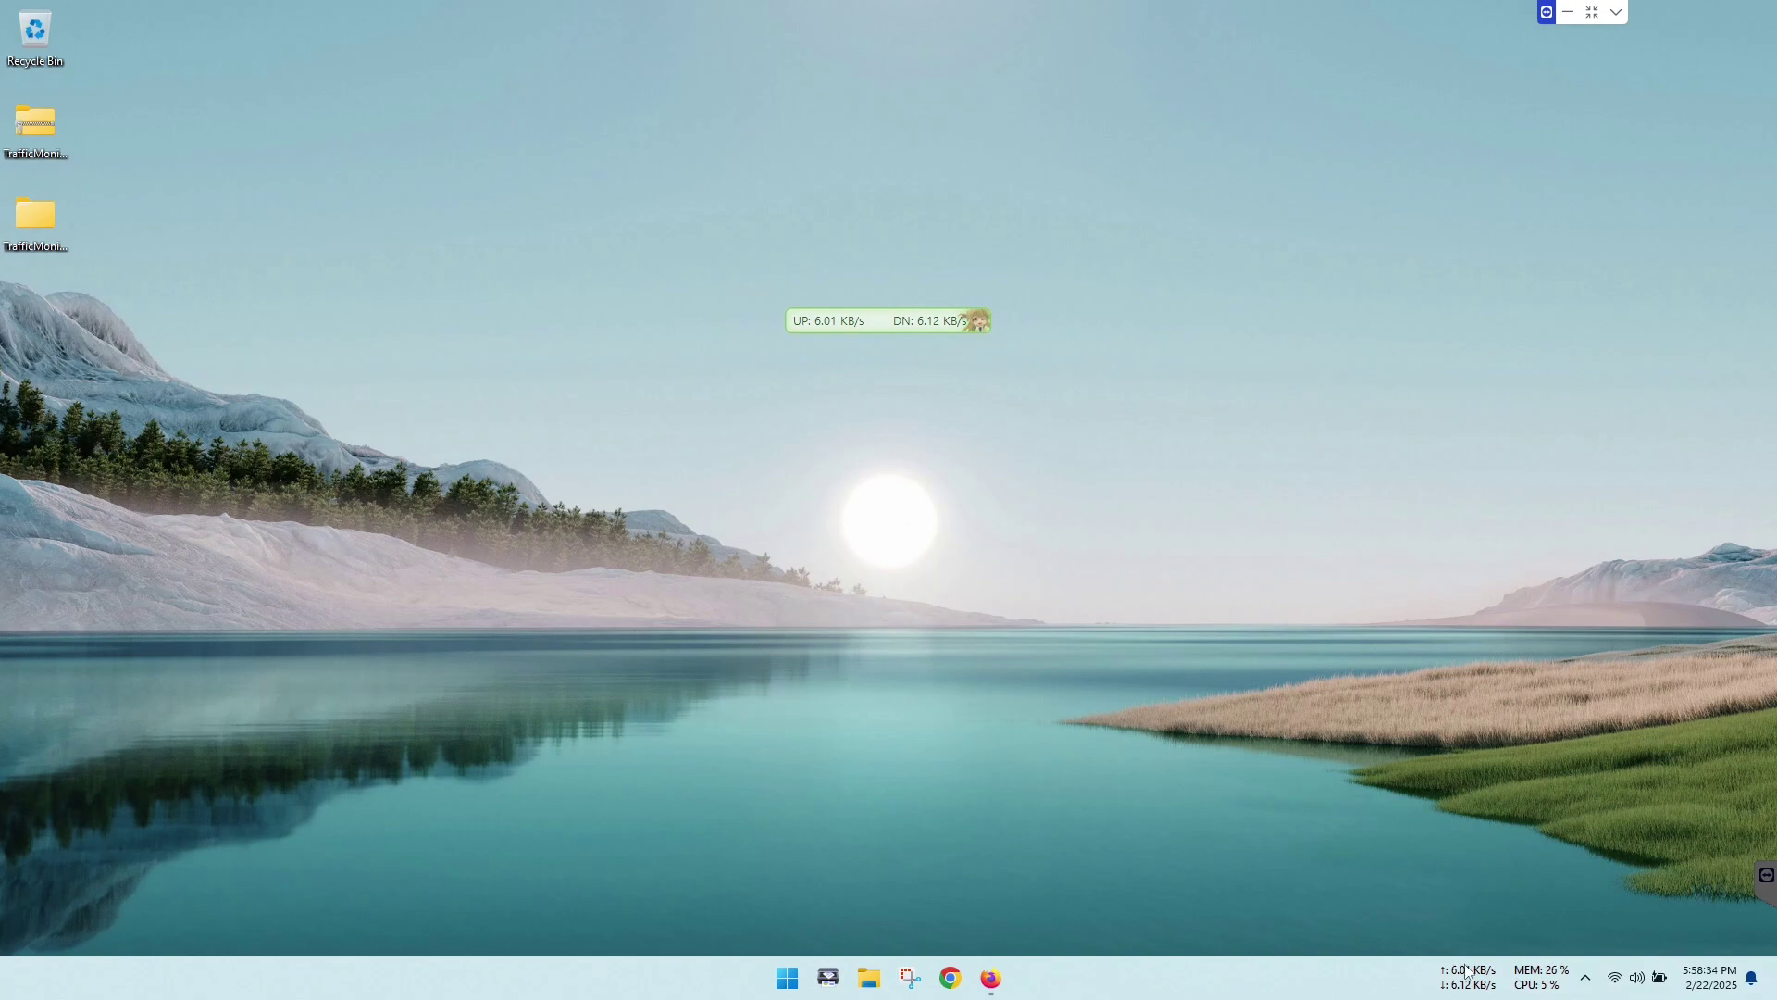
pyautogui.moveTo(1468, 972)
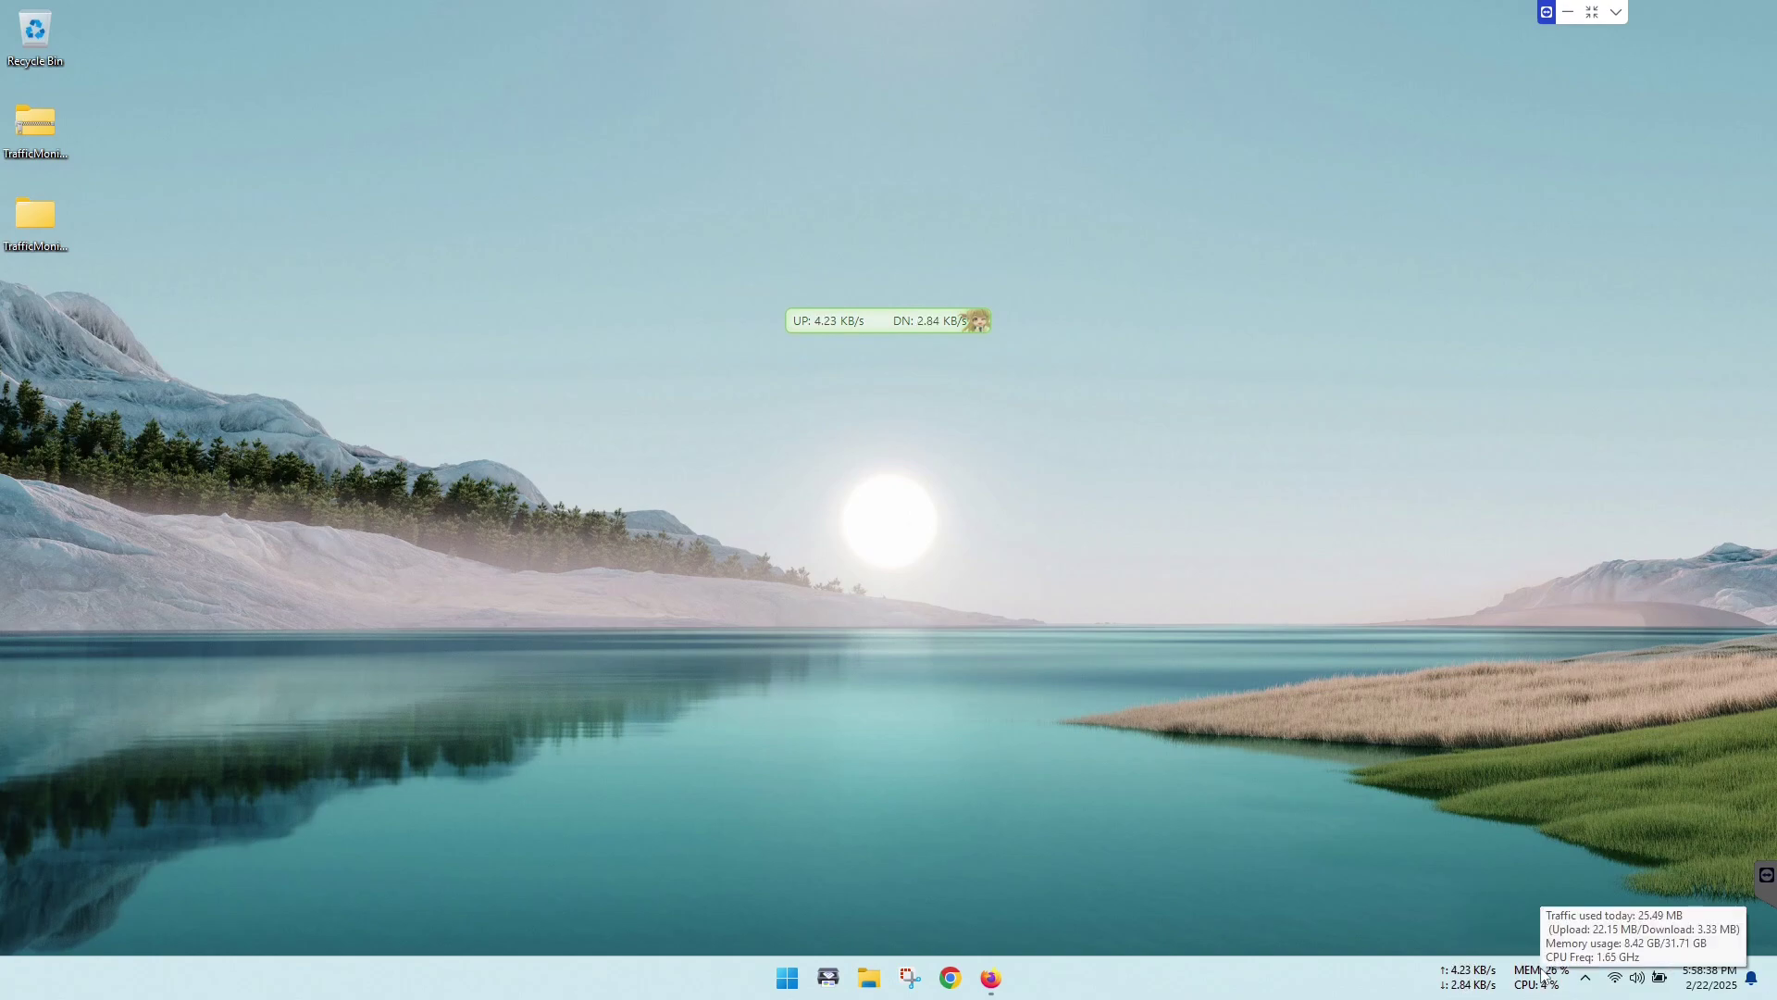
pyautogui.moveTo(1530, 992)
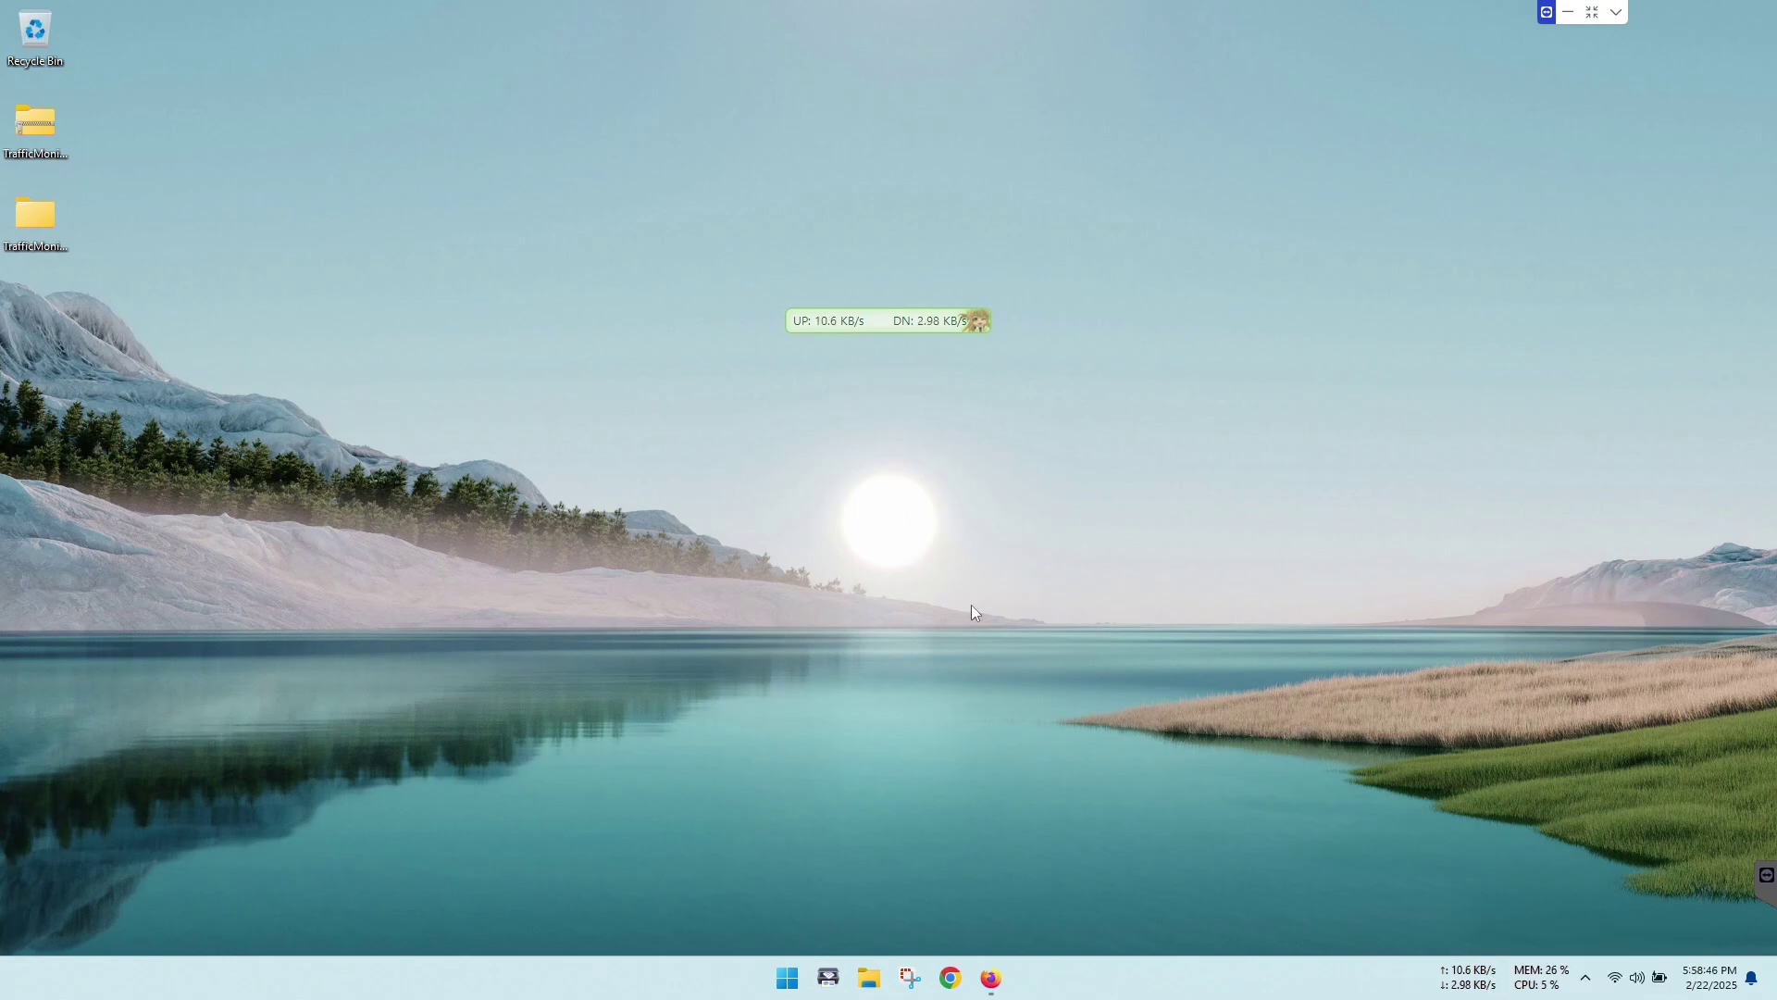
pyautogui.rightClick(1057, 957)
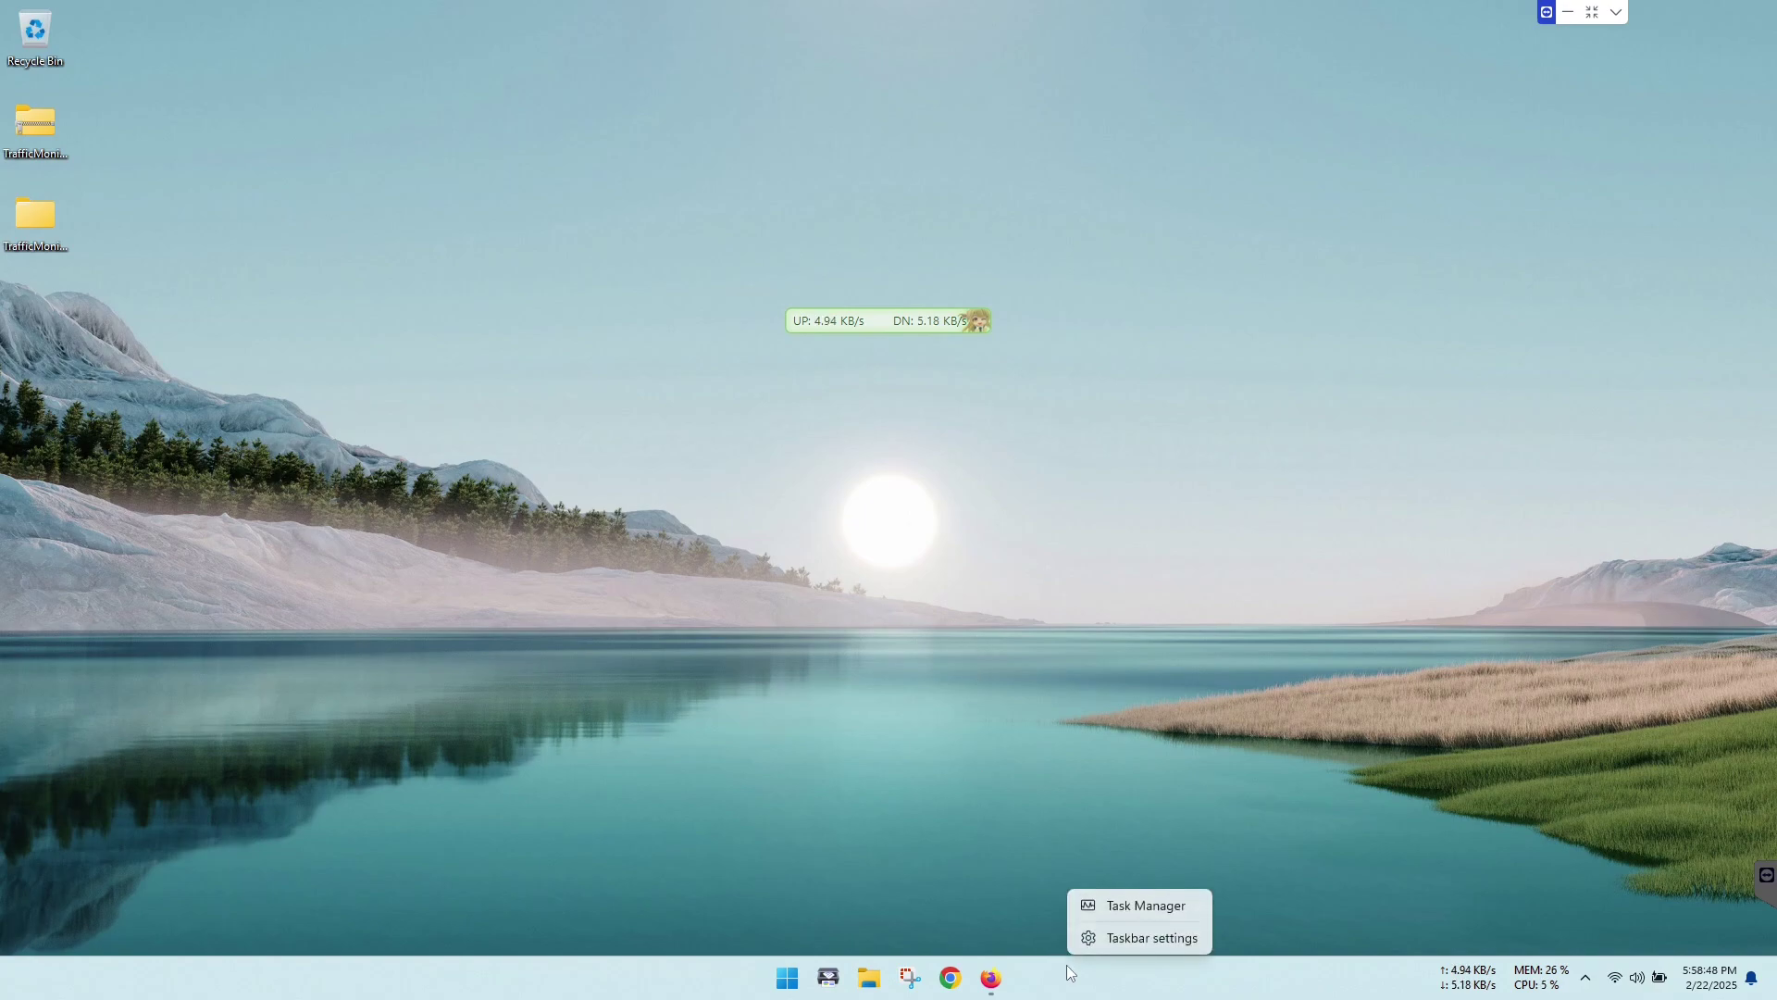
pyautogui.click(1137, 902)
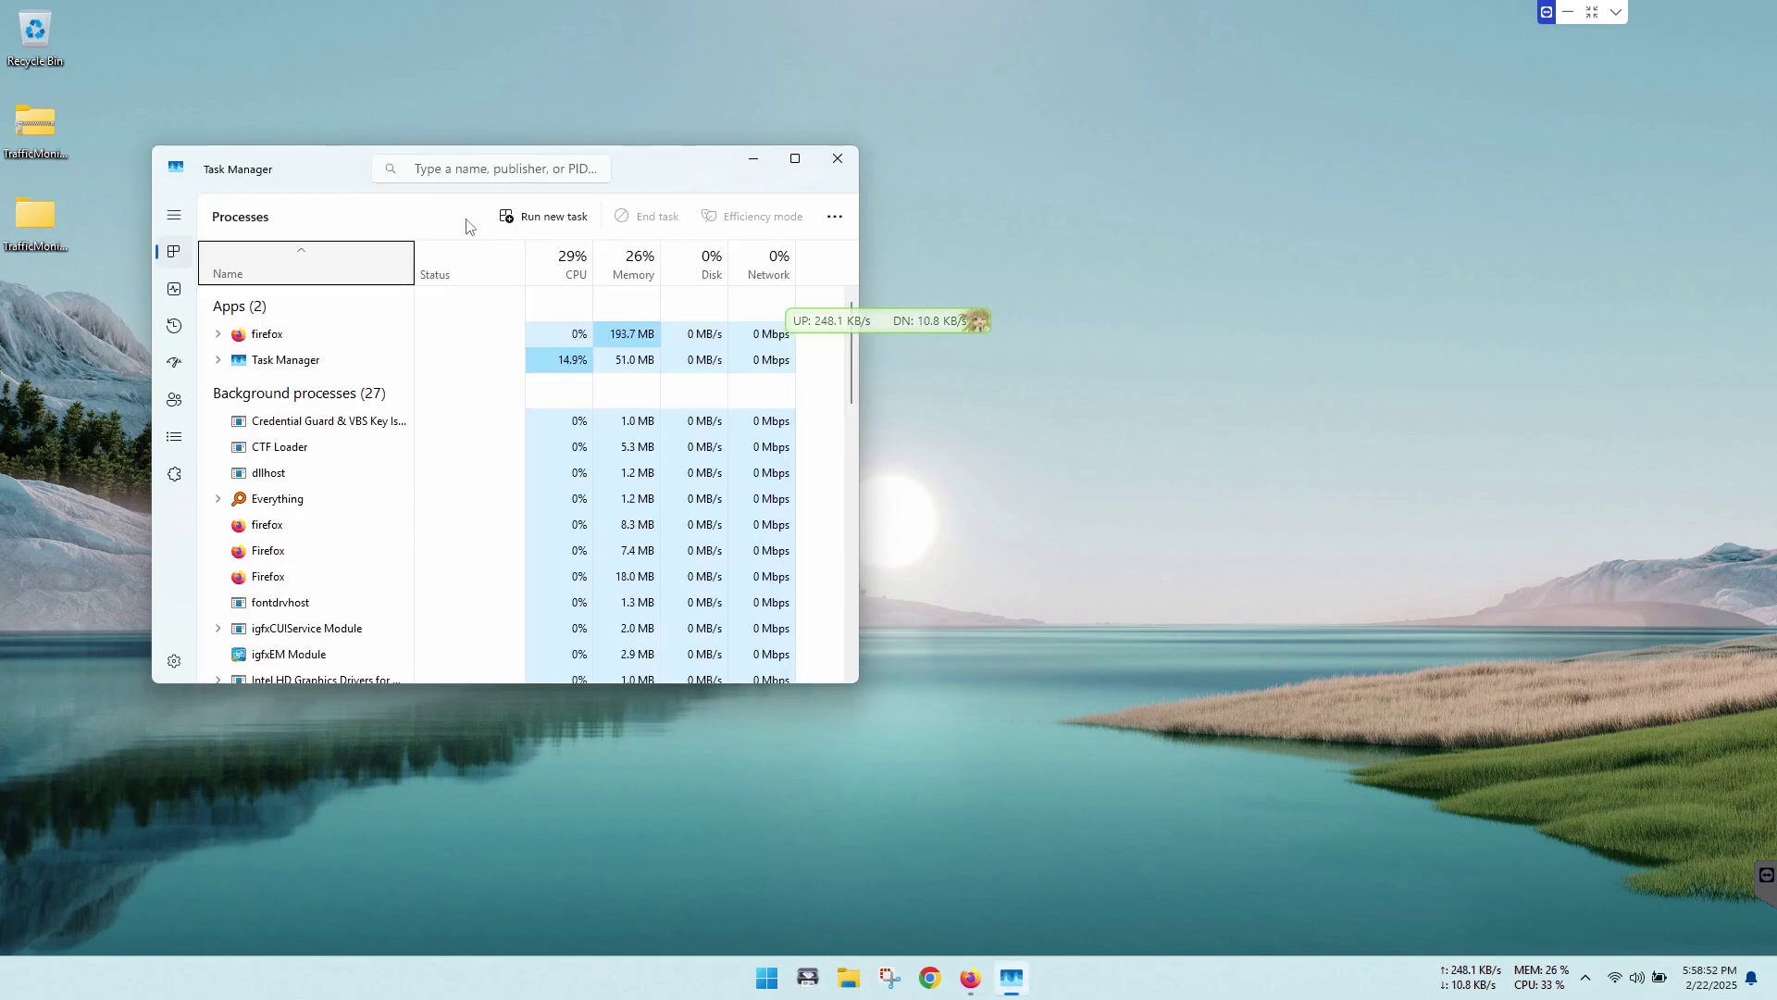
pyautogui.click(174, 290)
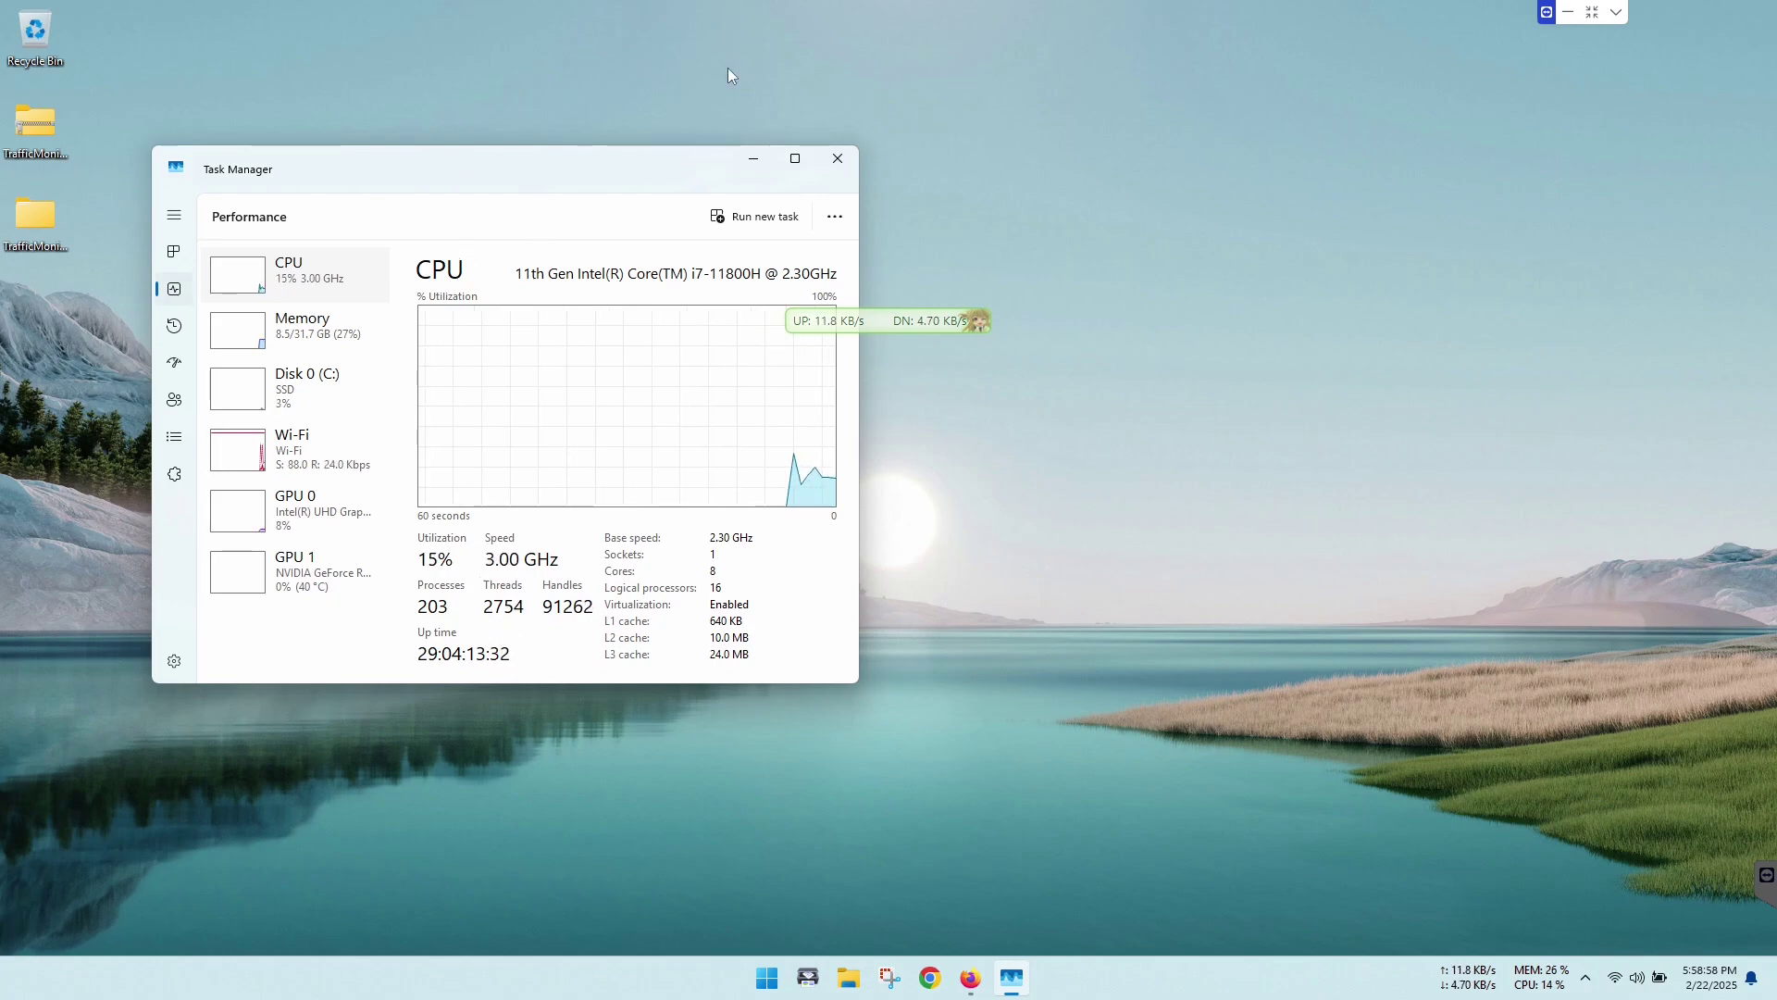
pyautogui.click(839, 160)
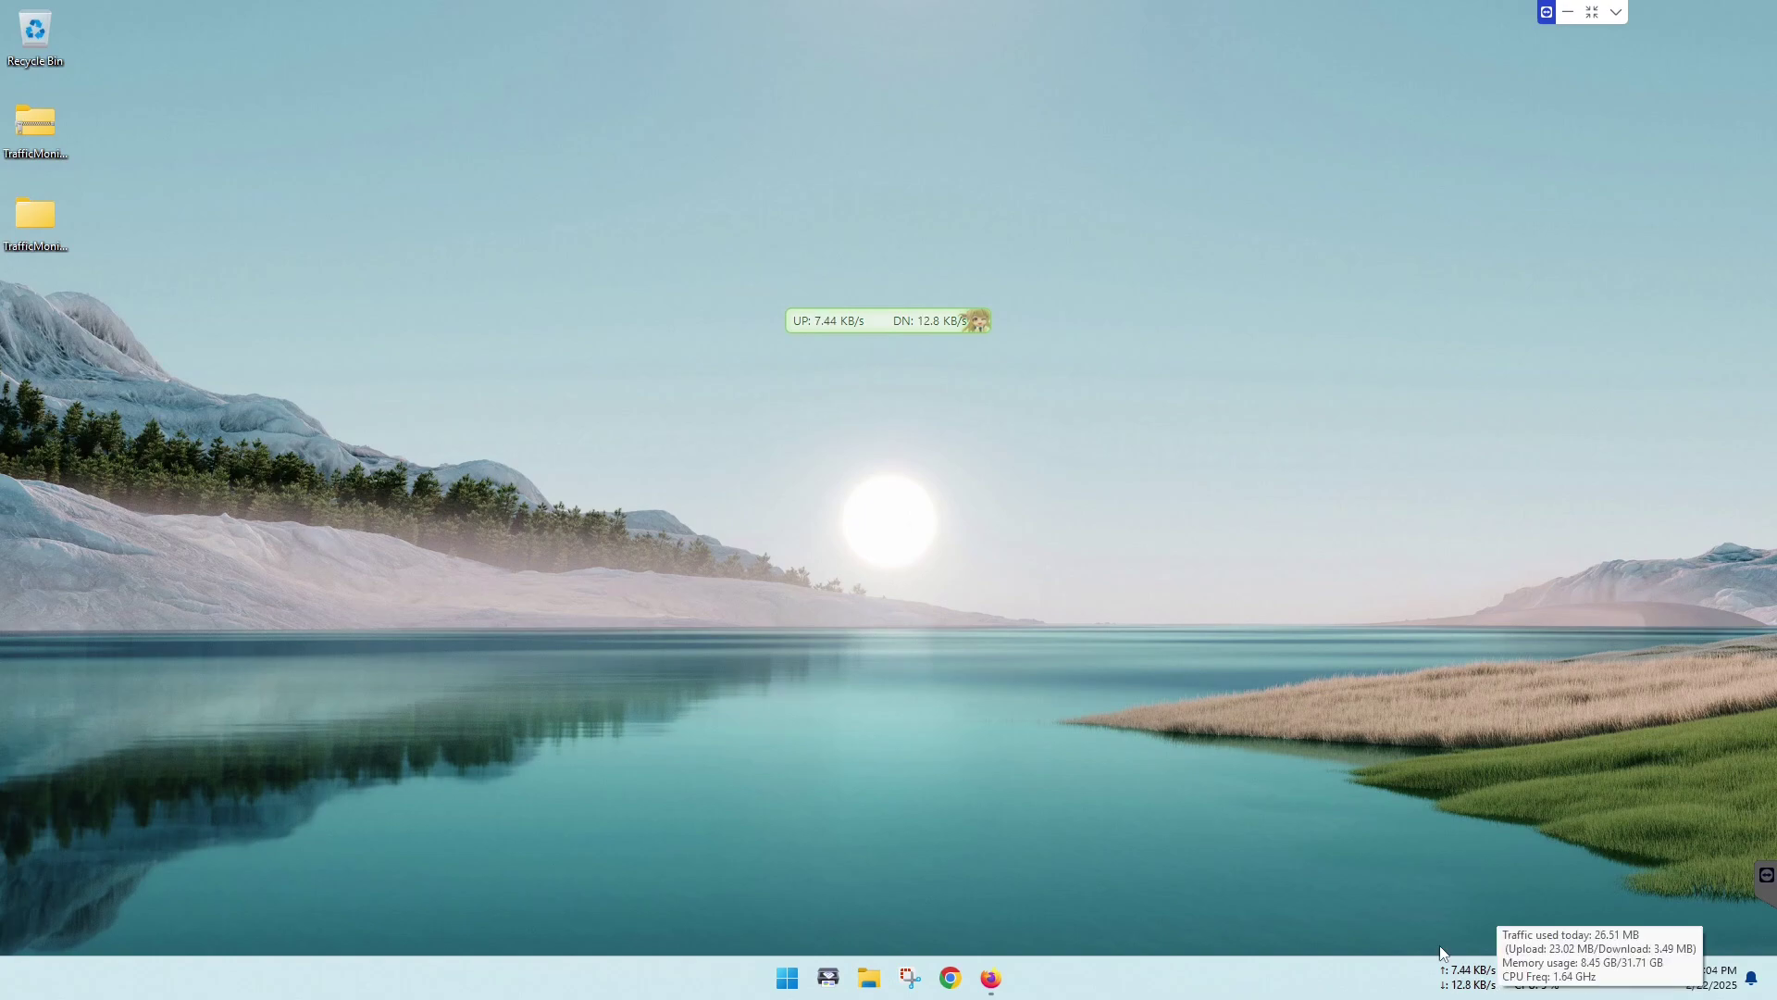
# Uncheck Upload and Download in the taskbar Display settings, then apply and close Options
pyautogui.rightClick(853, 319)
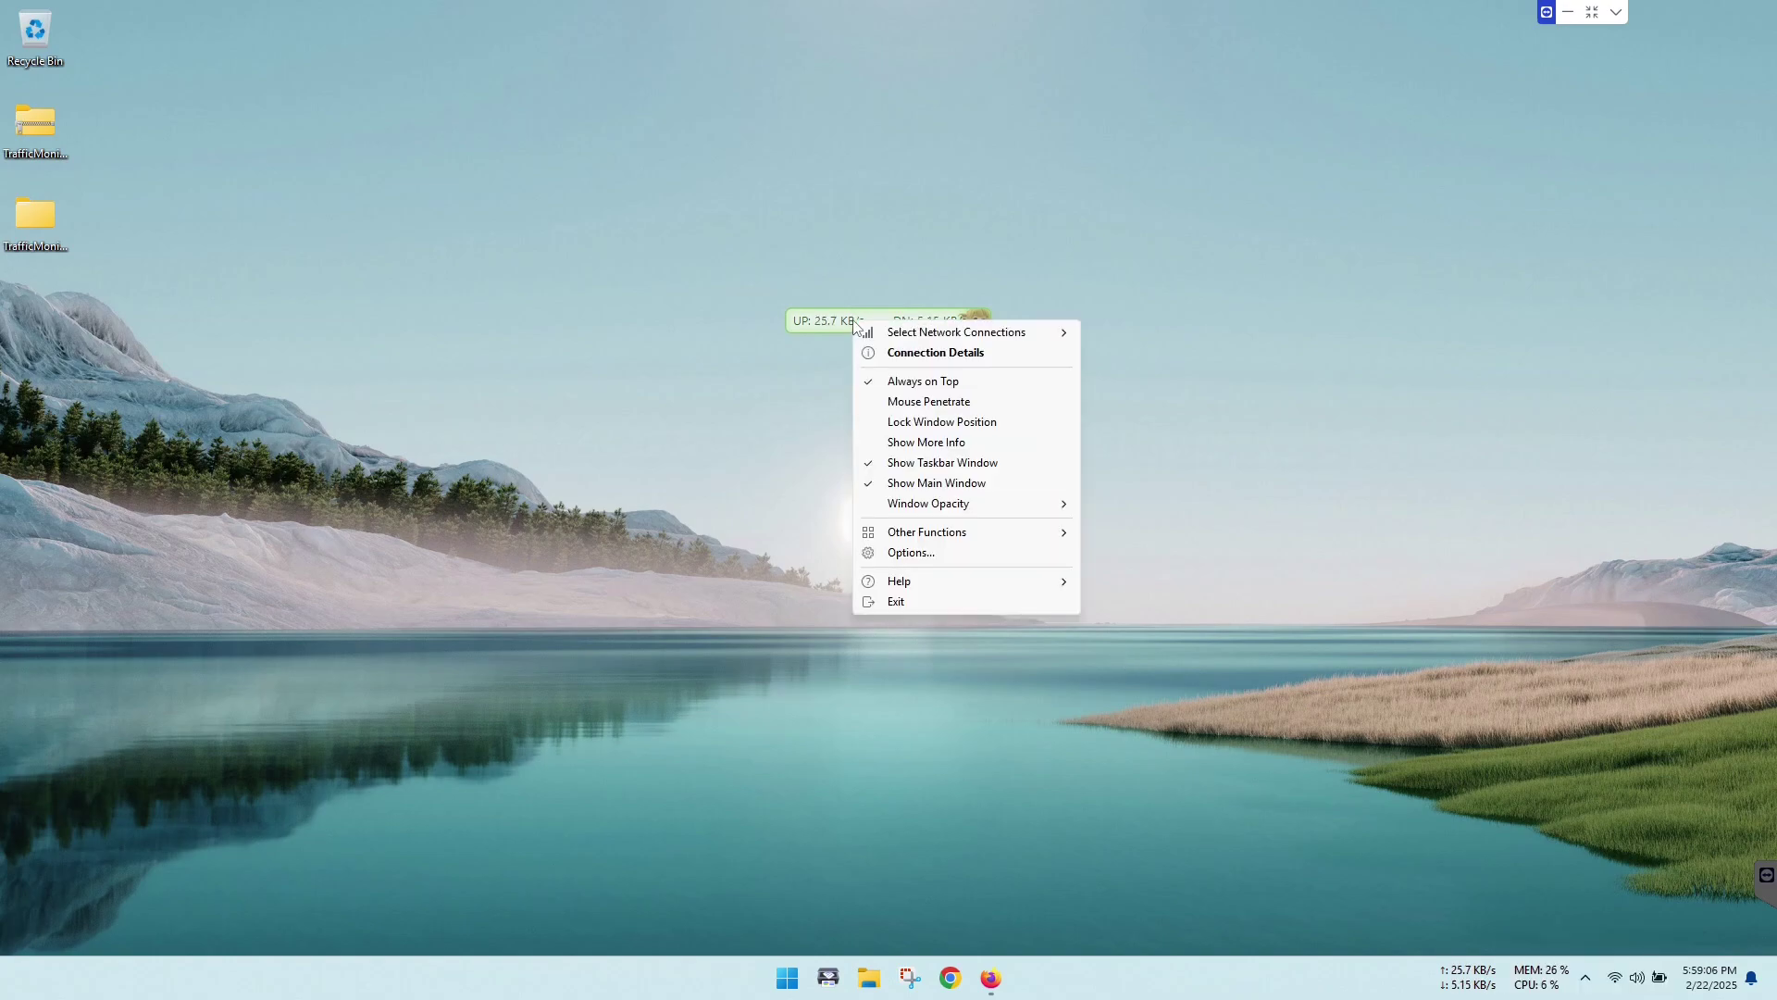
pyautogui.click(915, 552)
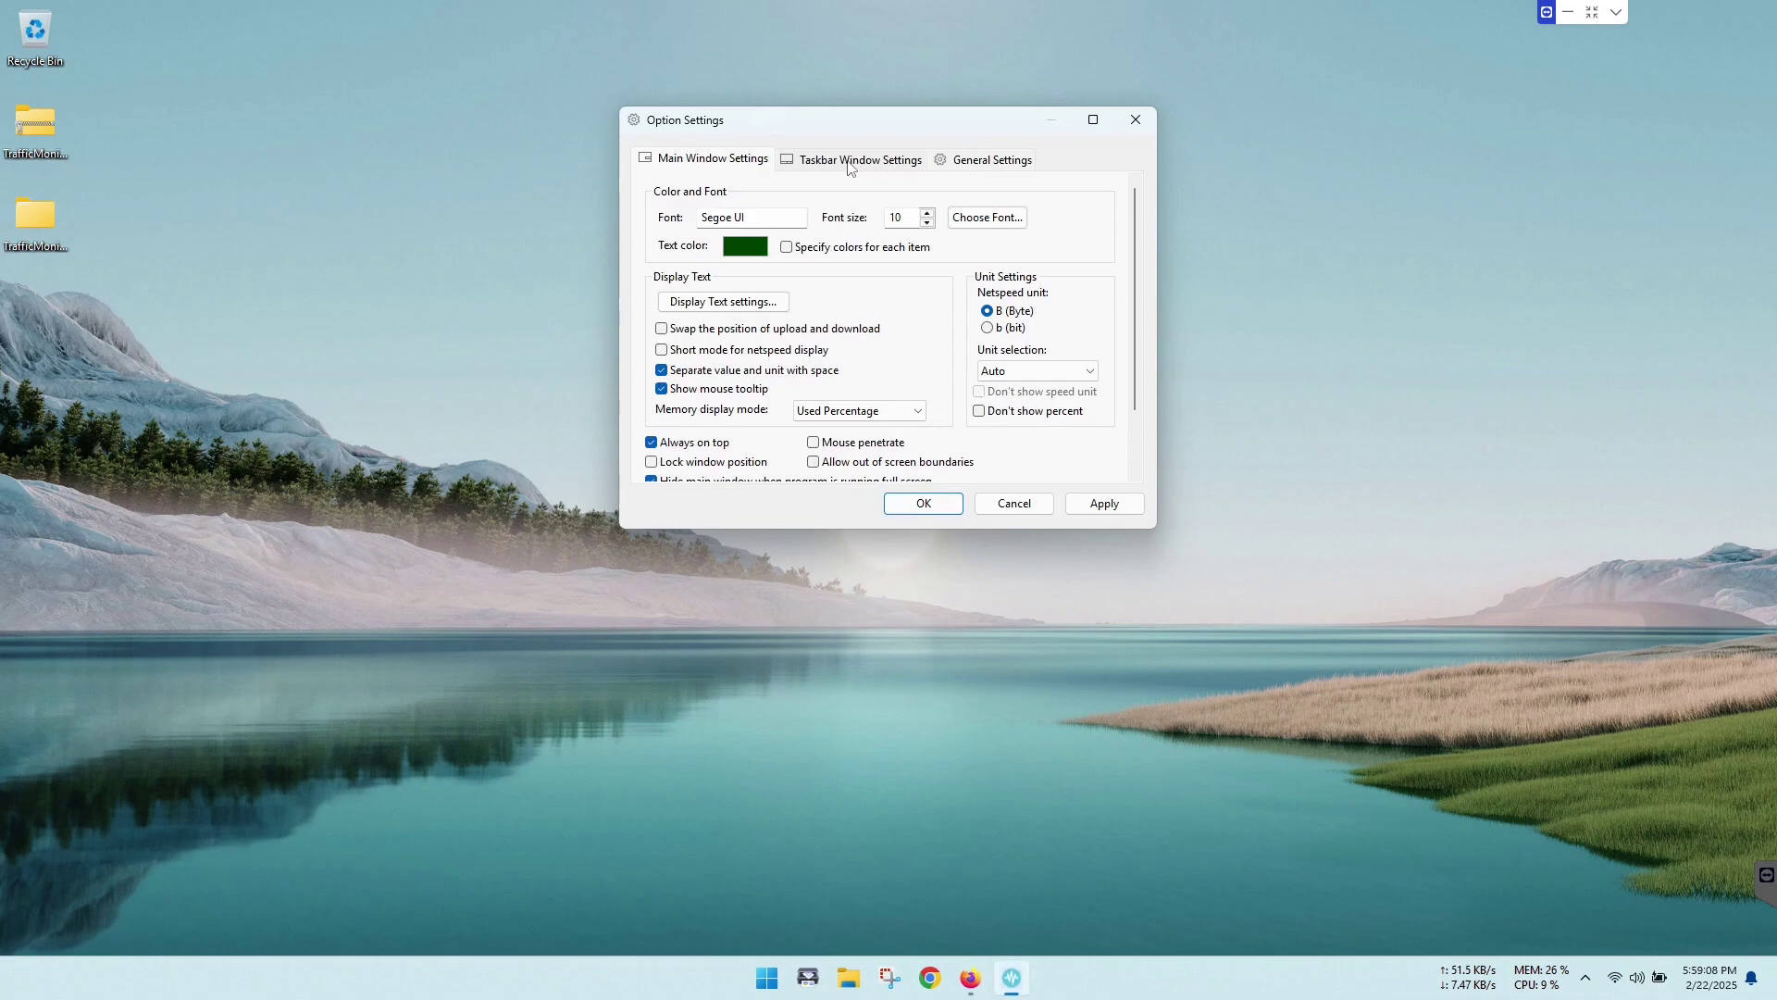
pyautogui.click(836, 165)
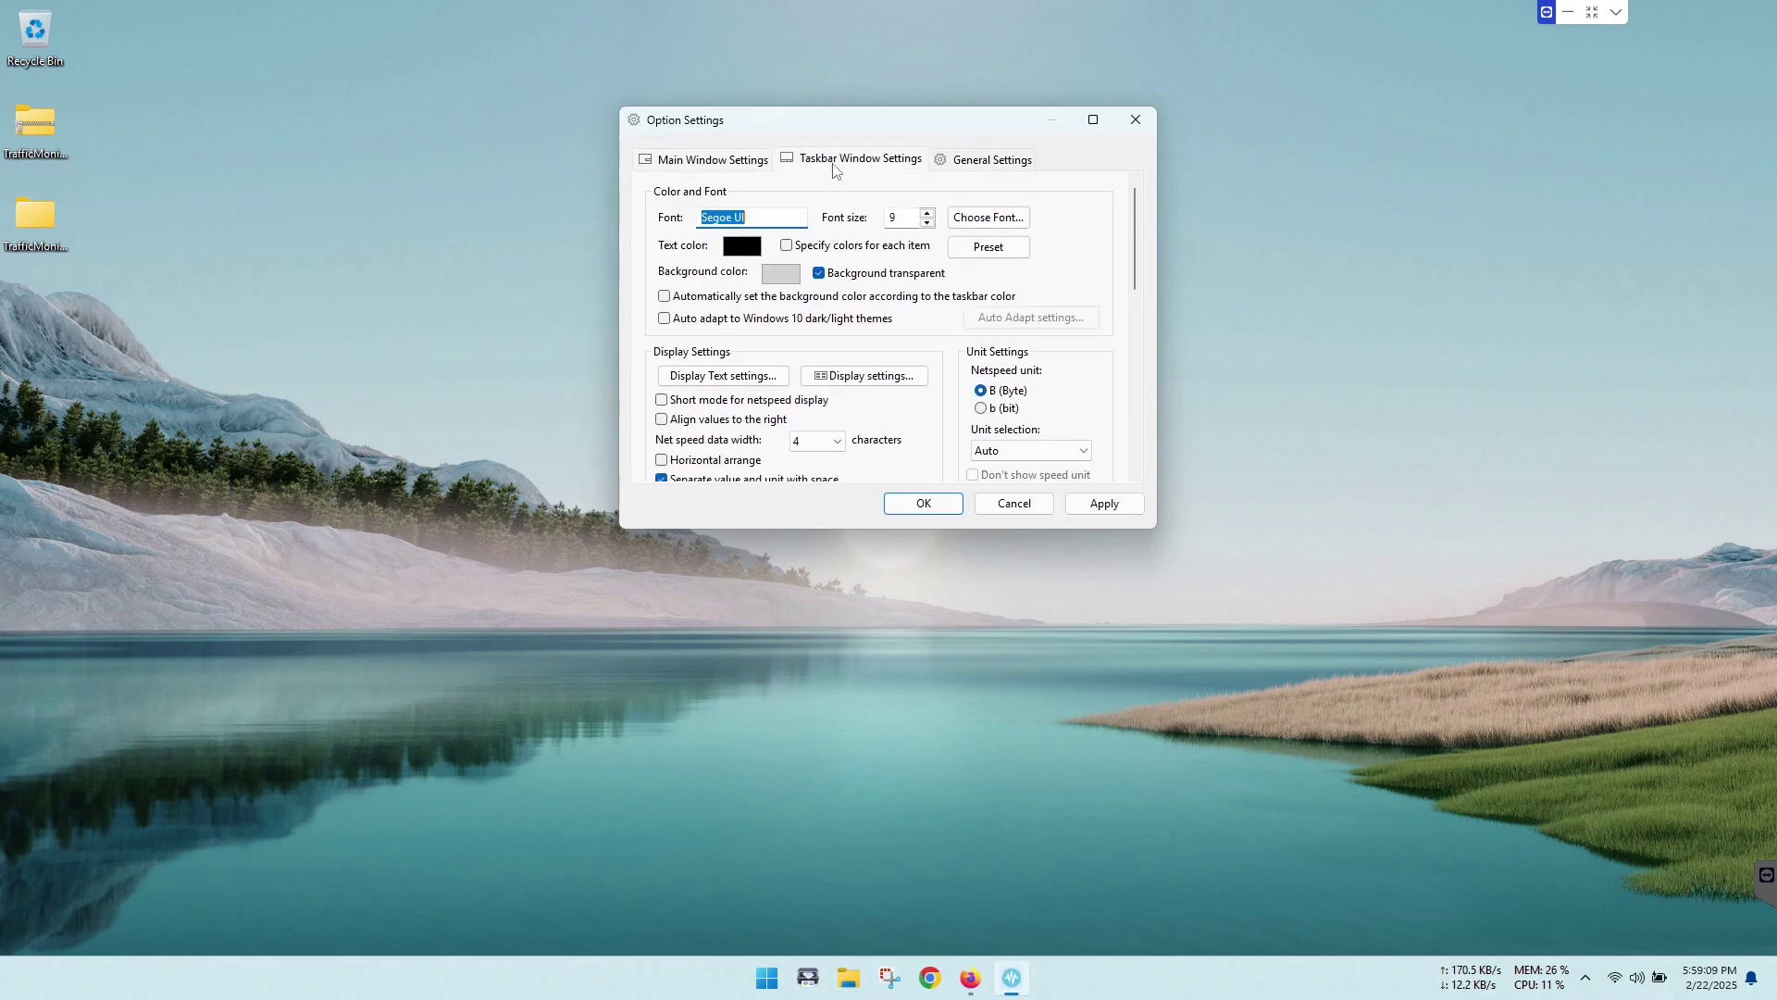
pyautogui.click(848, 378)
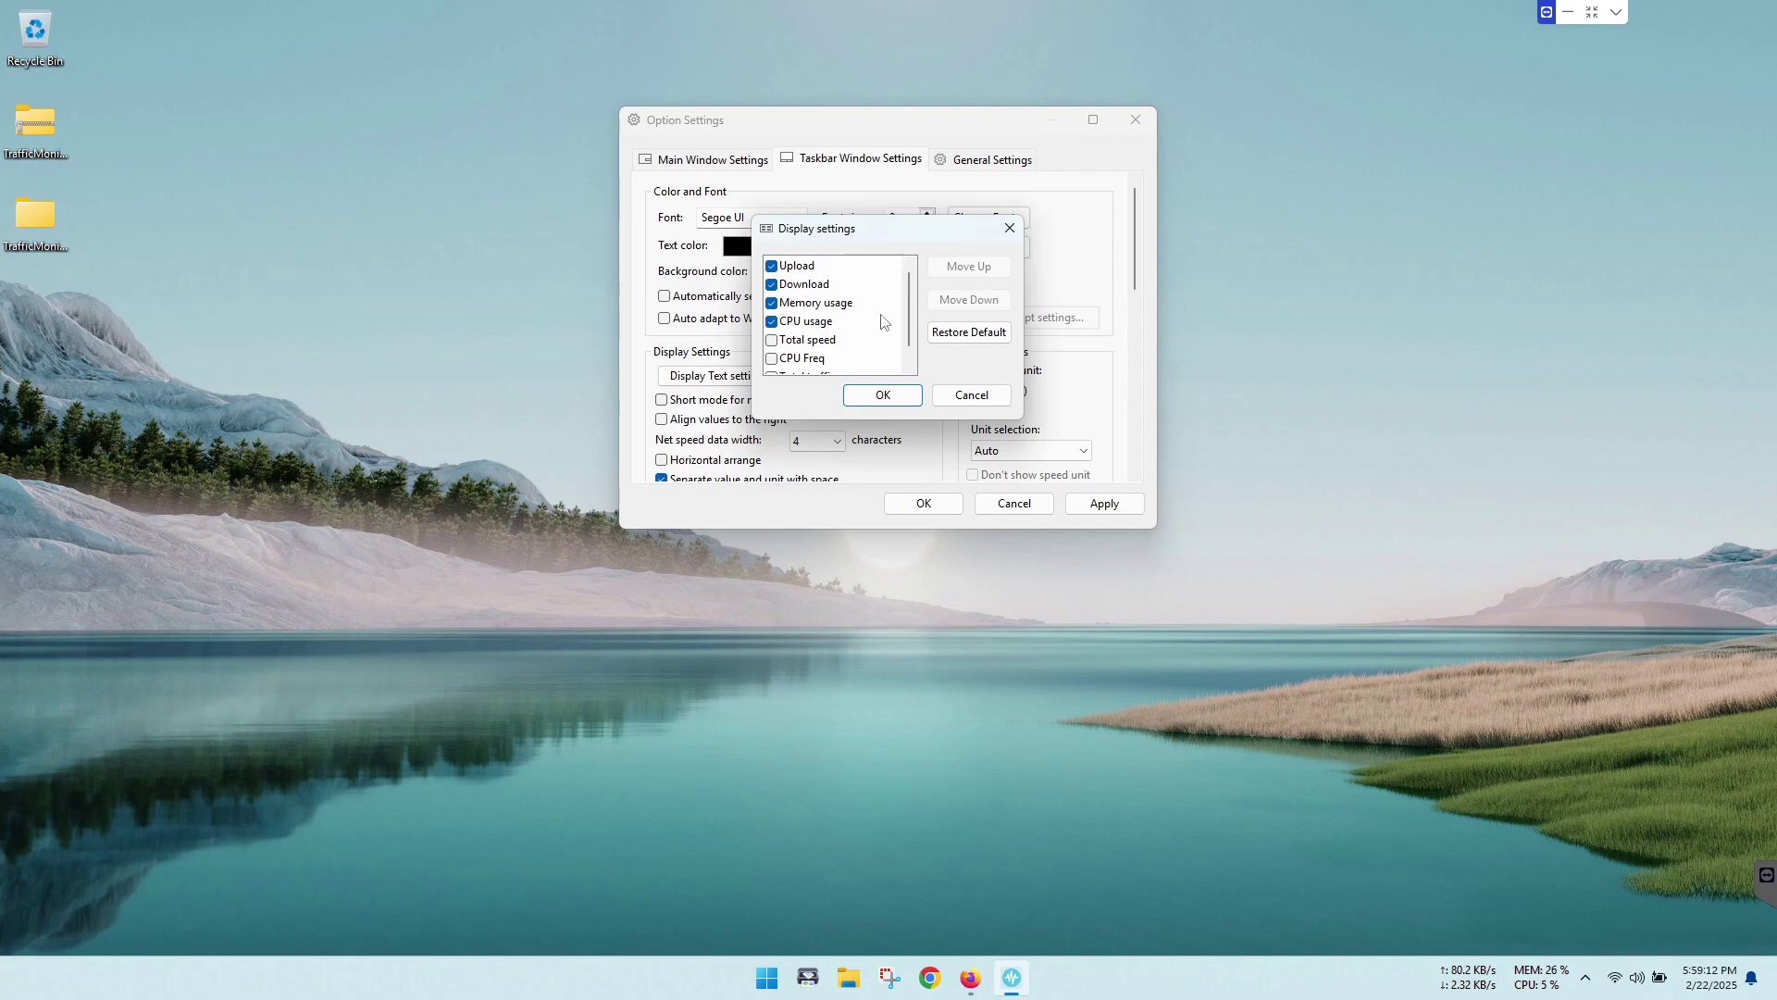
pyautogui.click(772, 266)
pyautogui.click(772, 285)
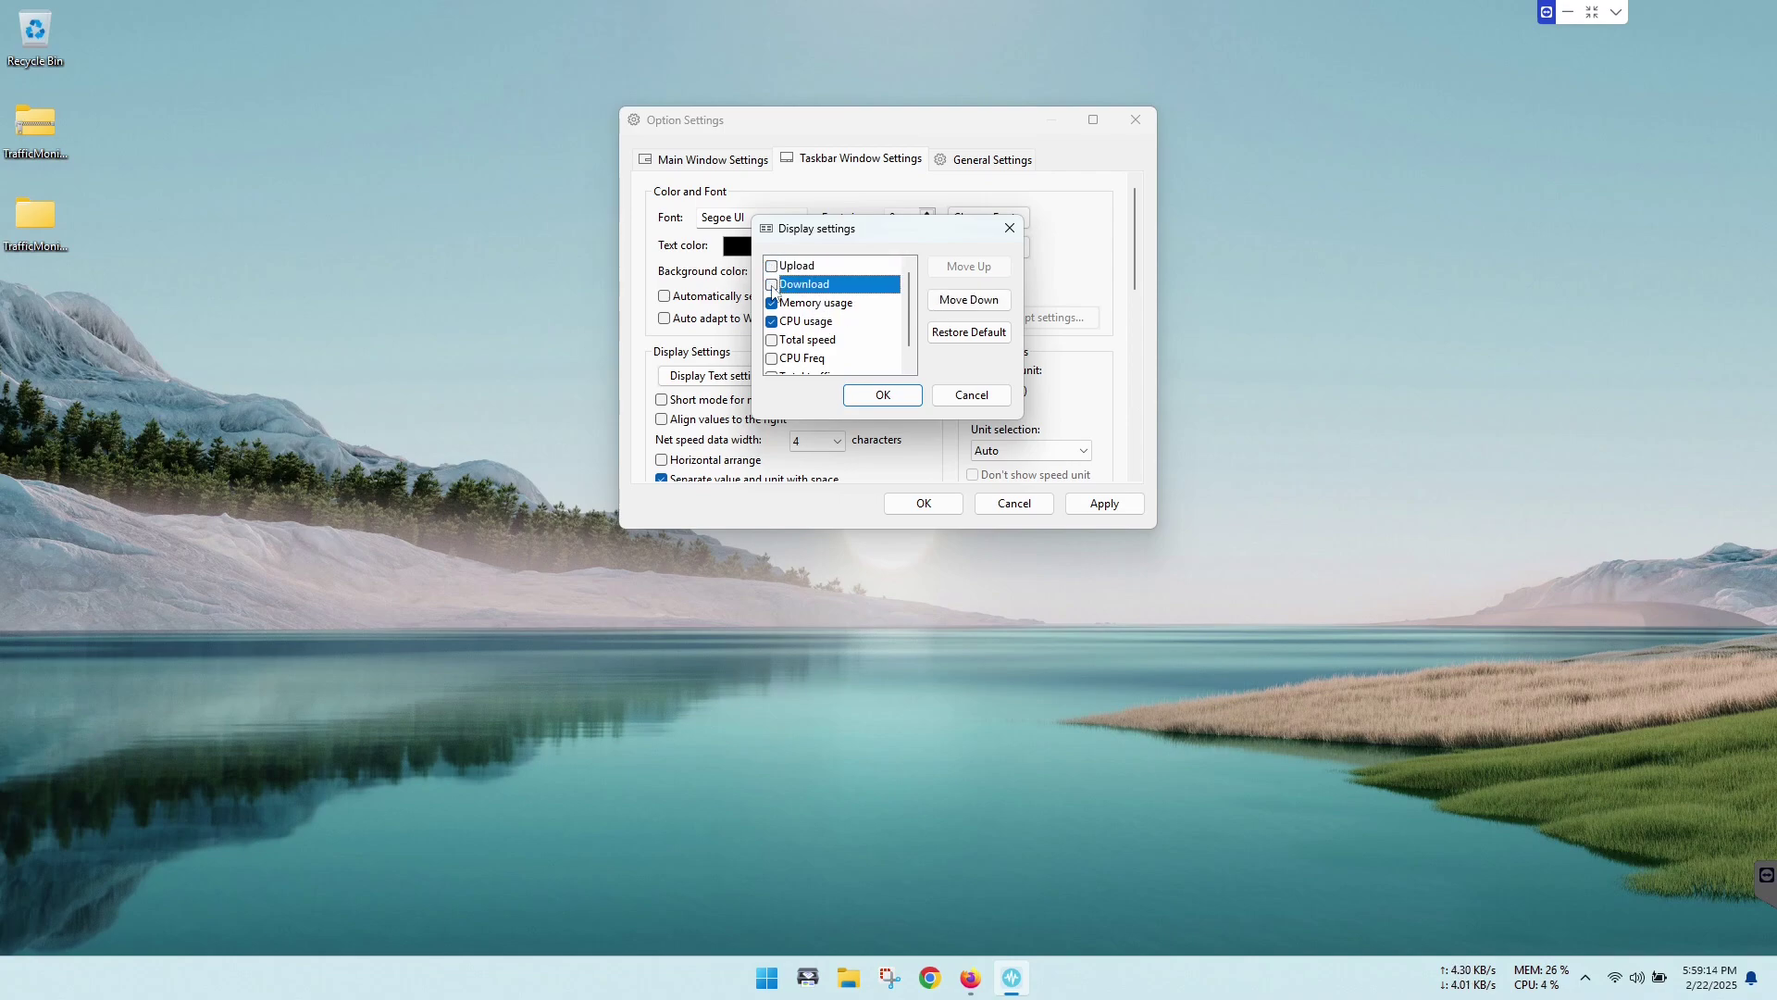
pyautogui.click(882, 395)
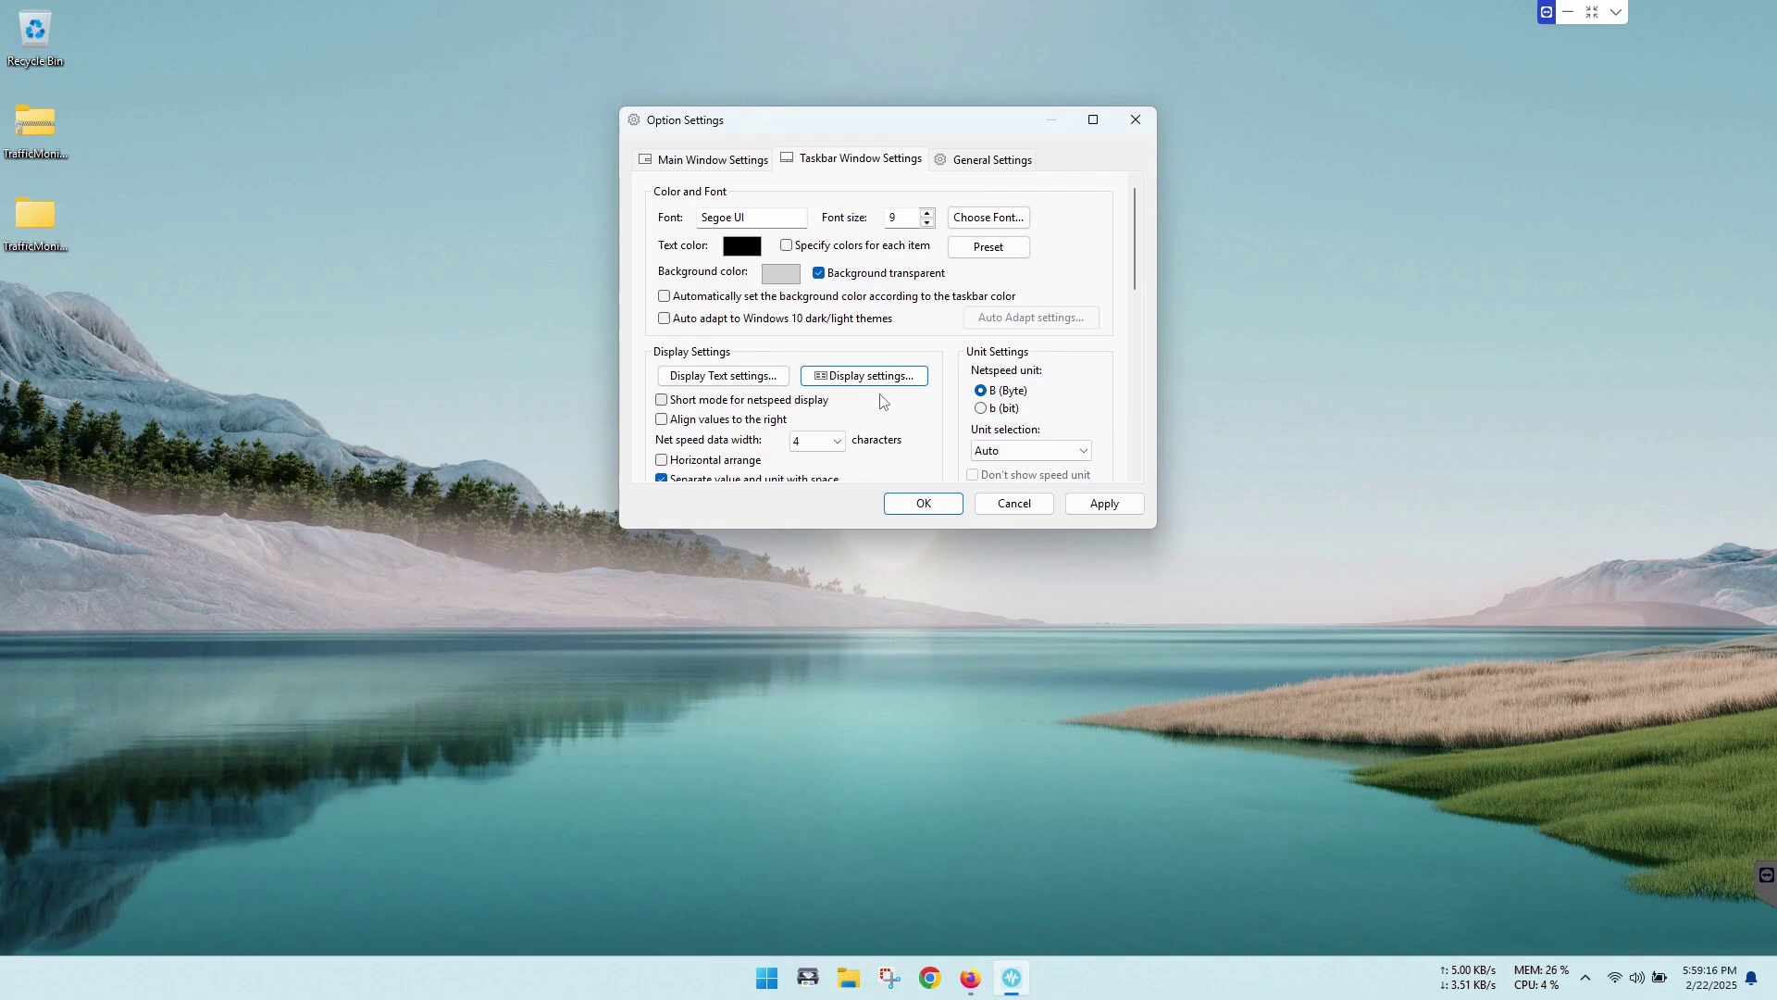
pyautogui.click(1098, 508)
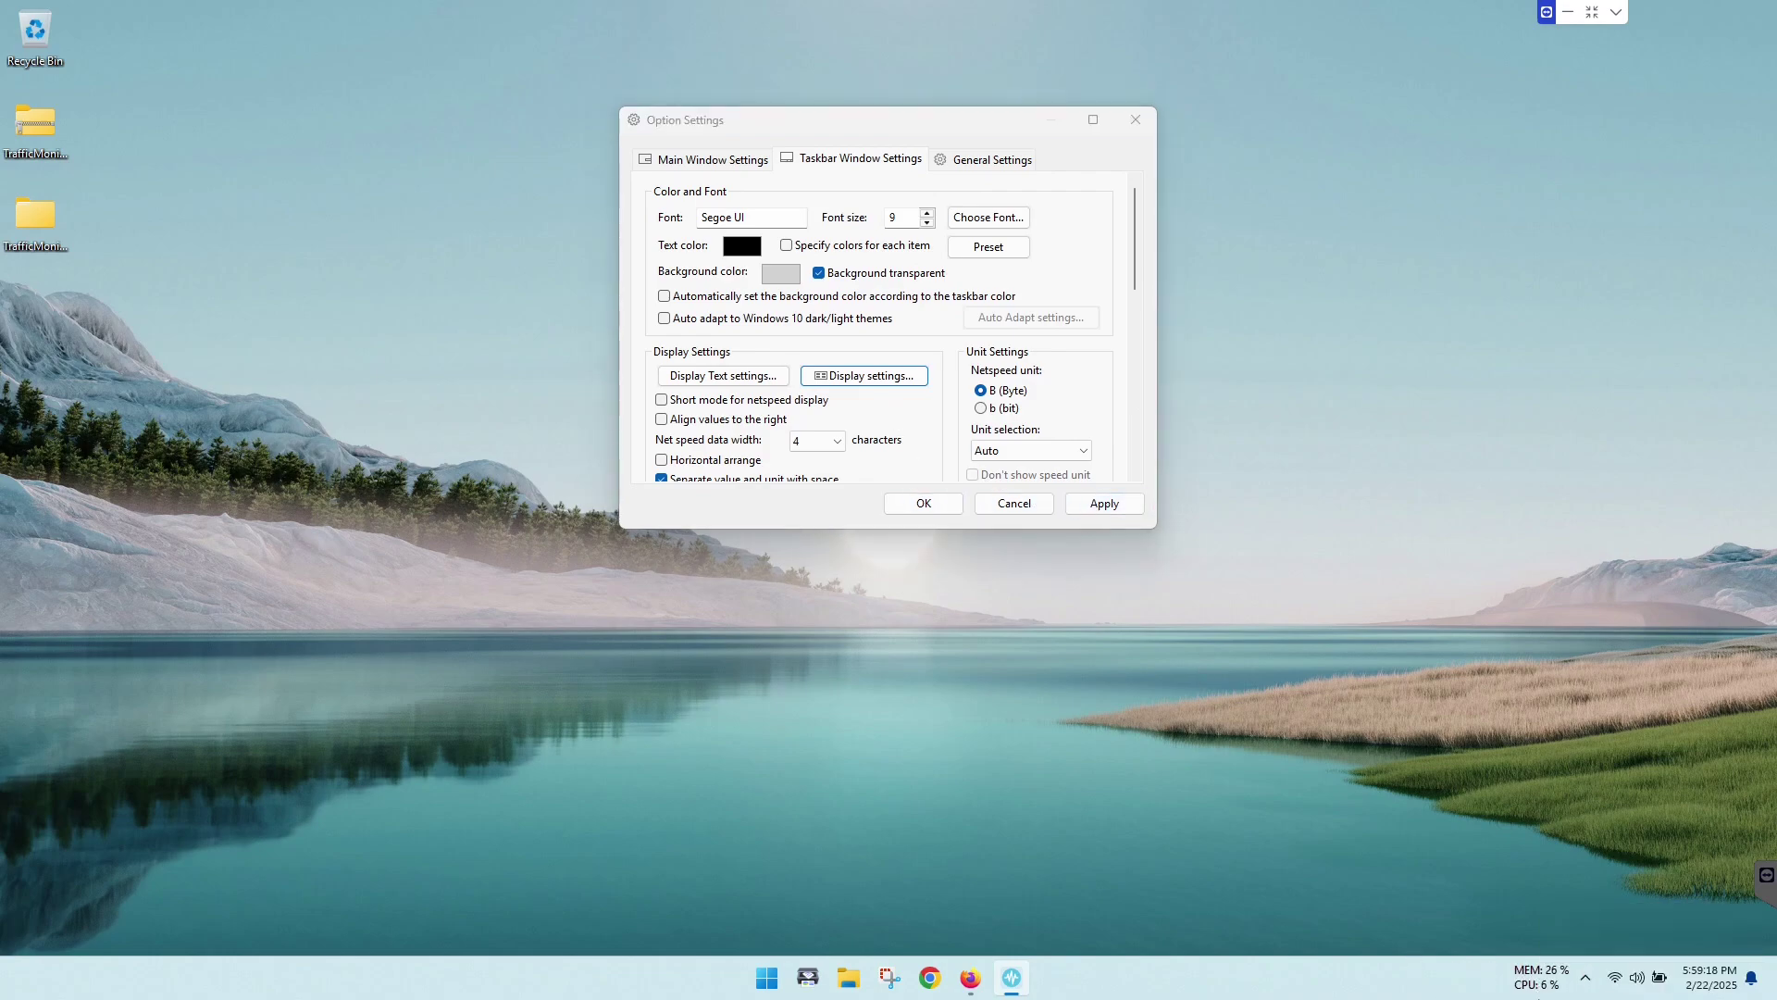
pyautogui.click(951, 504)
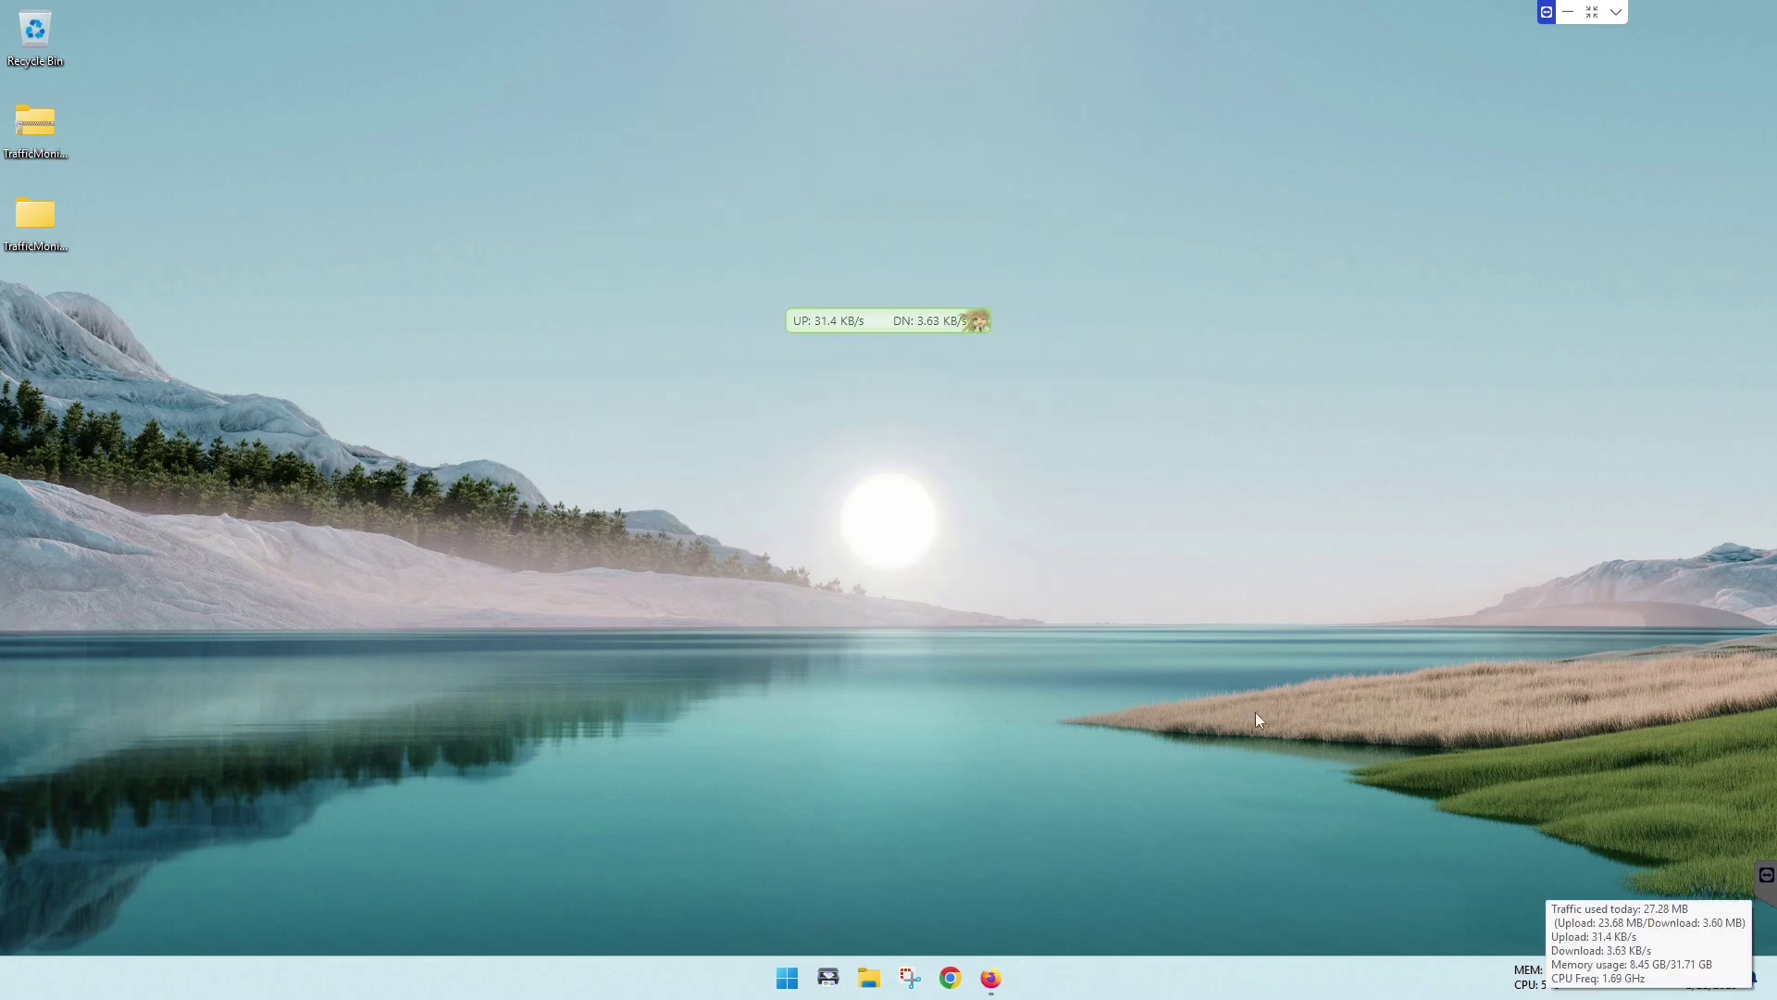
# Uncheck Show Main Window to hide the floating speed window, re-show it from the taskbar, then hide it again
pyautogui.moveTo(861, 326); pyautogui.dragTo(858, 224)
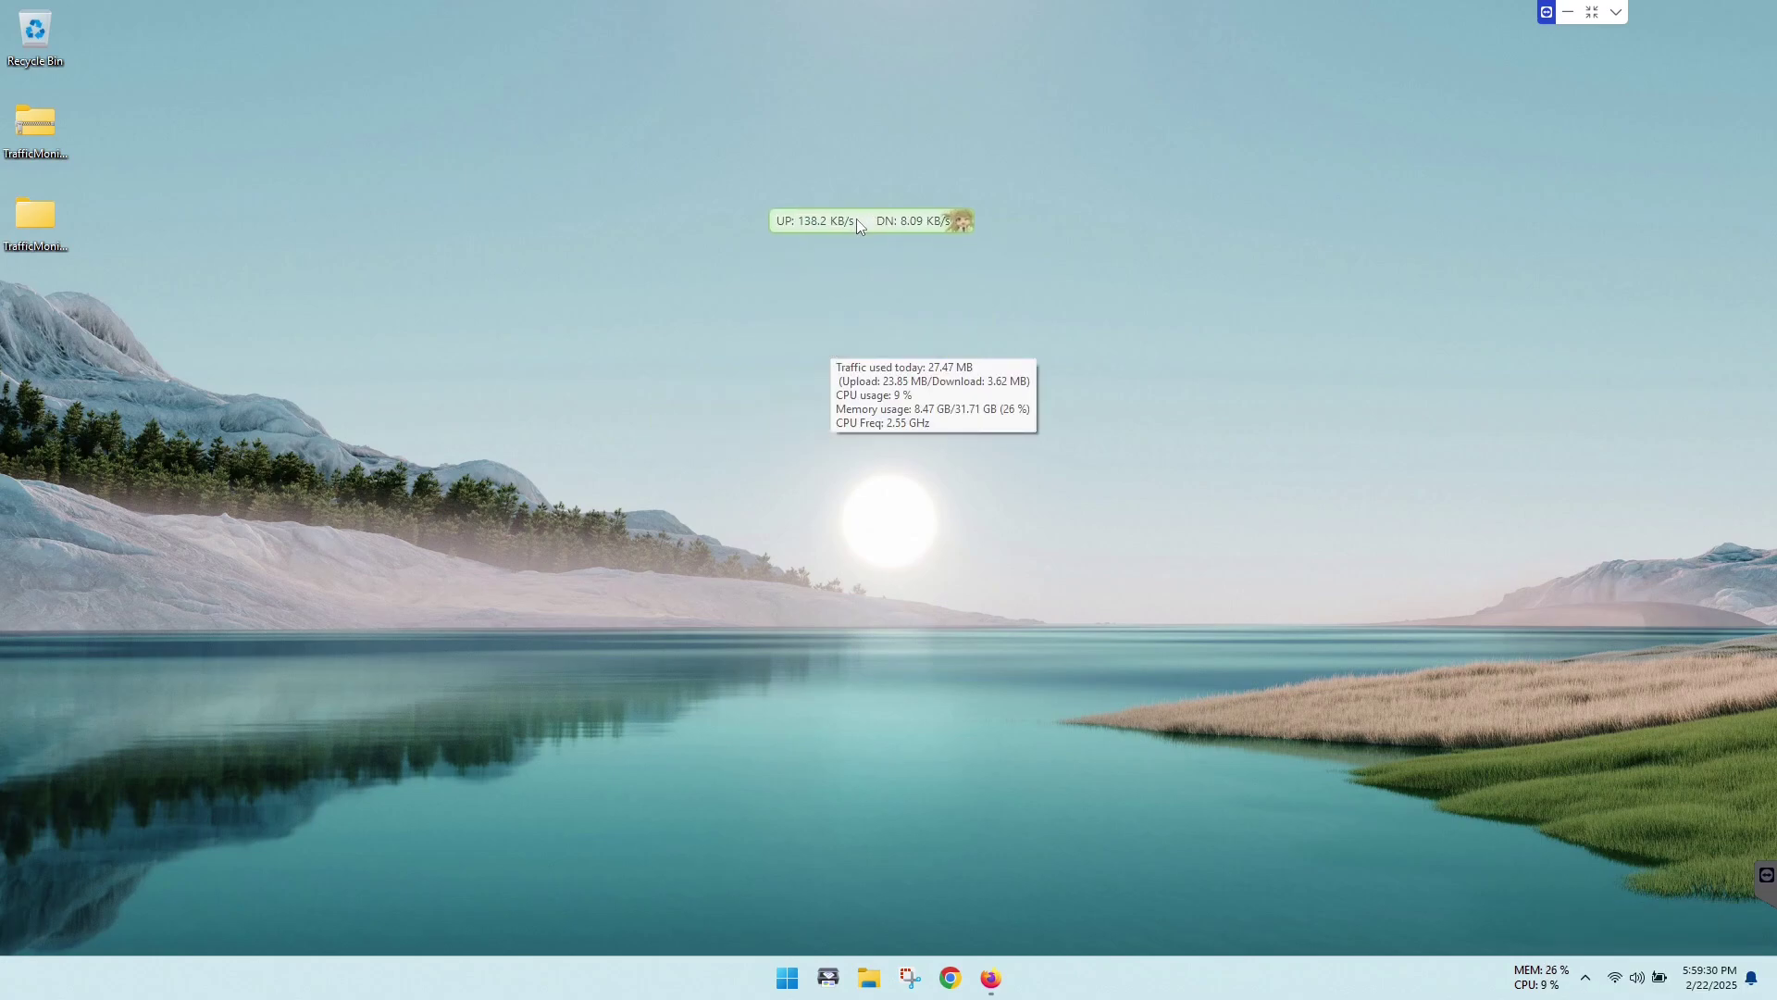
pyautogui.rightClick(857, 220)
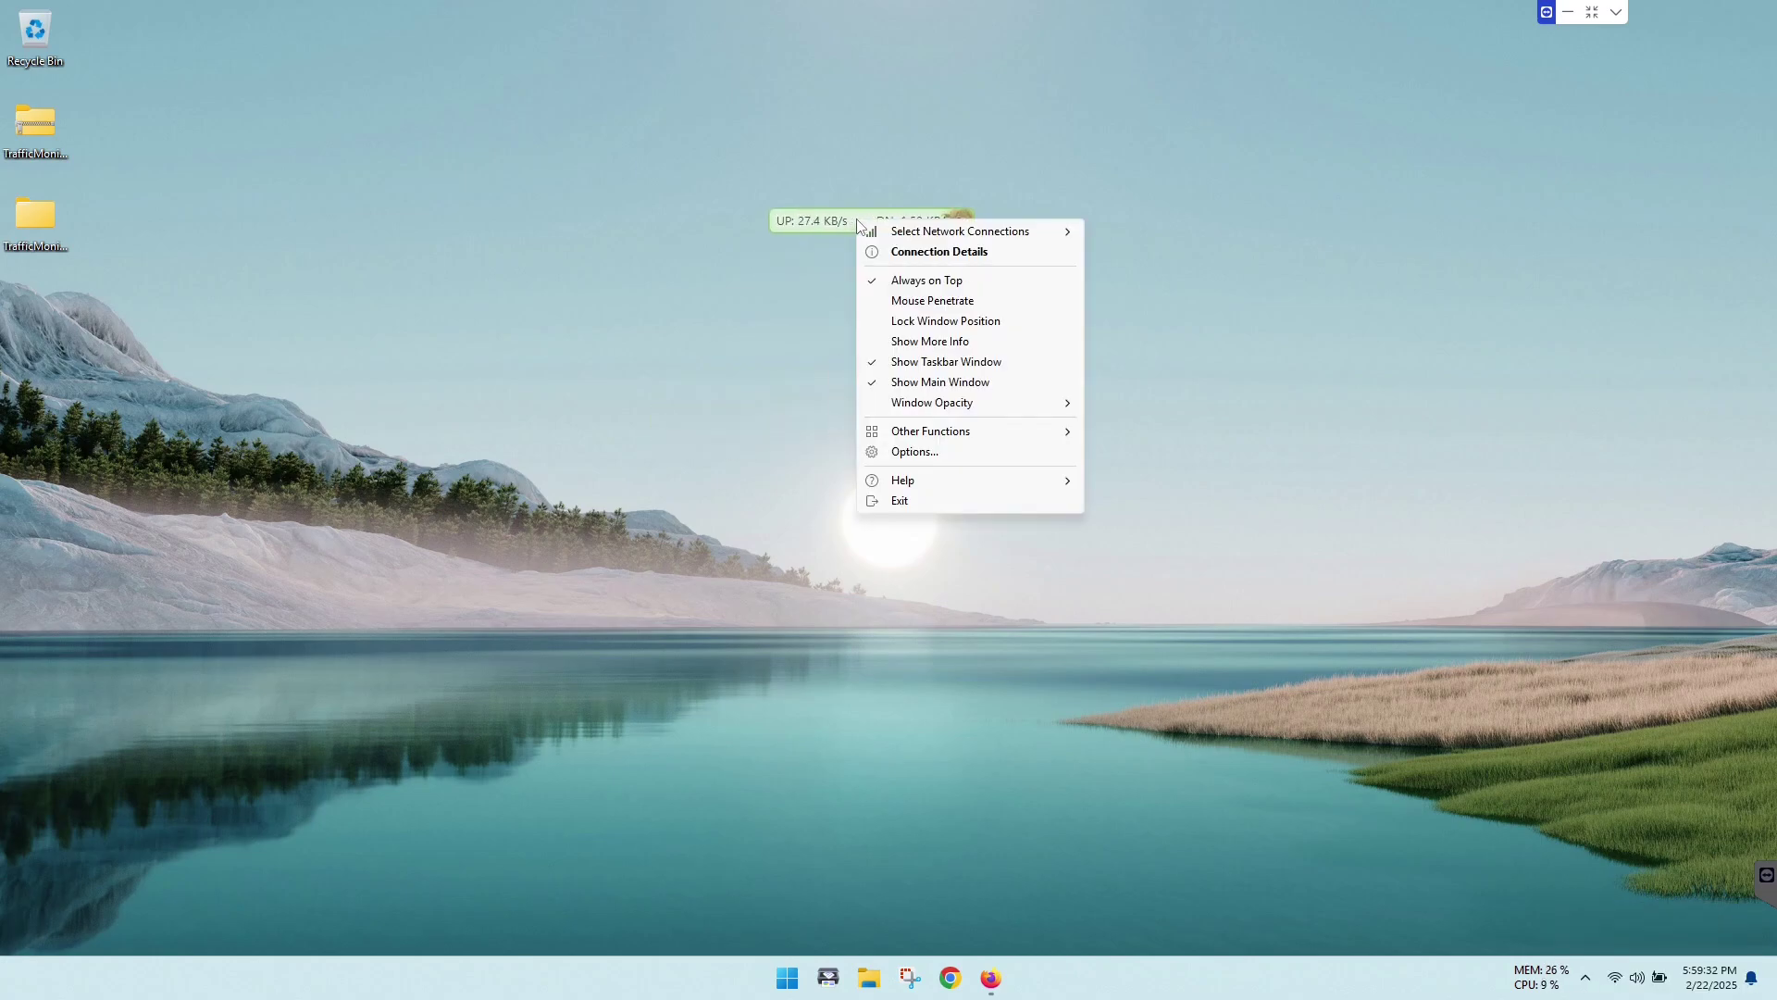
pyautogui.click(952, 383)
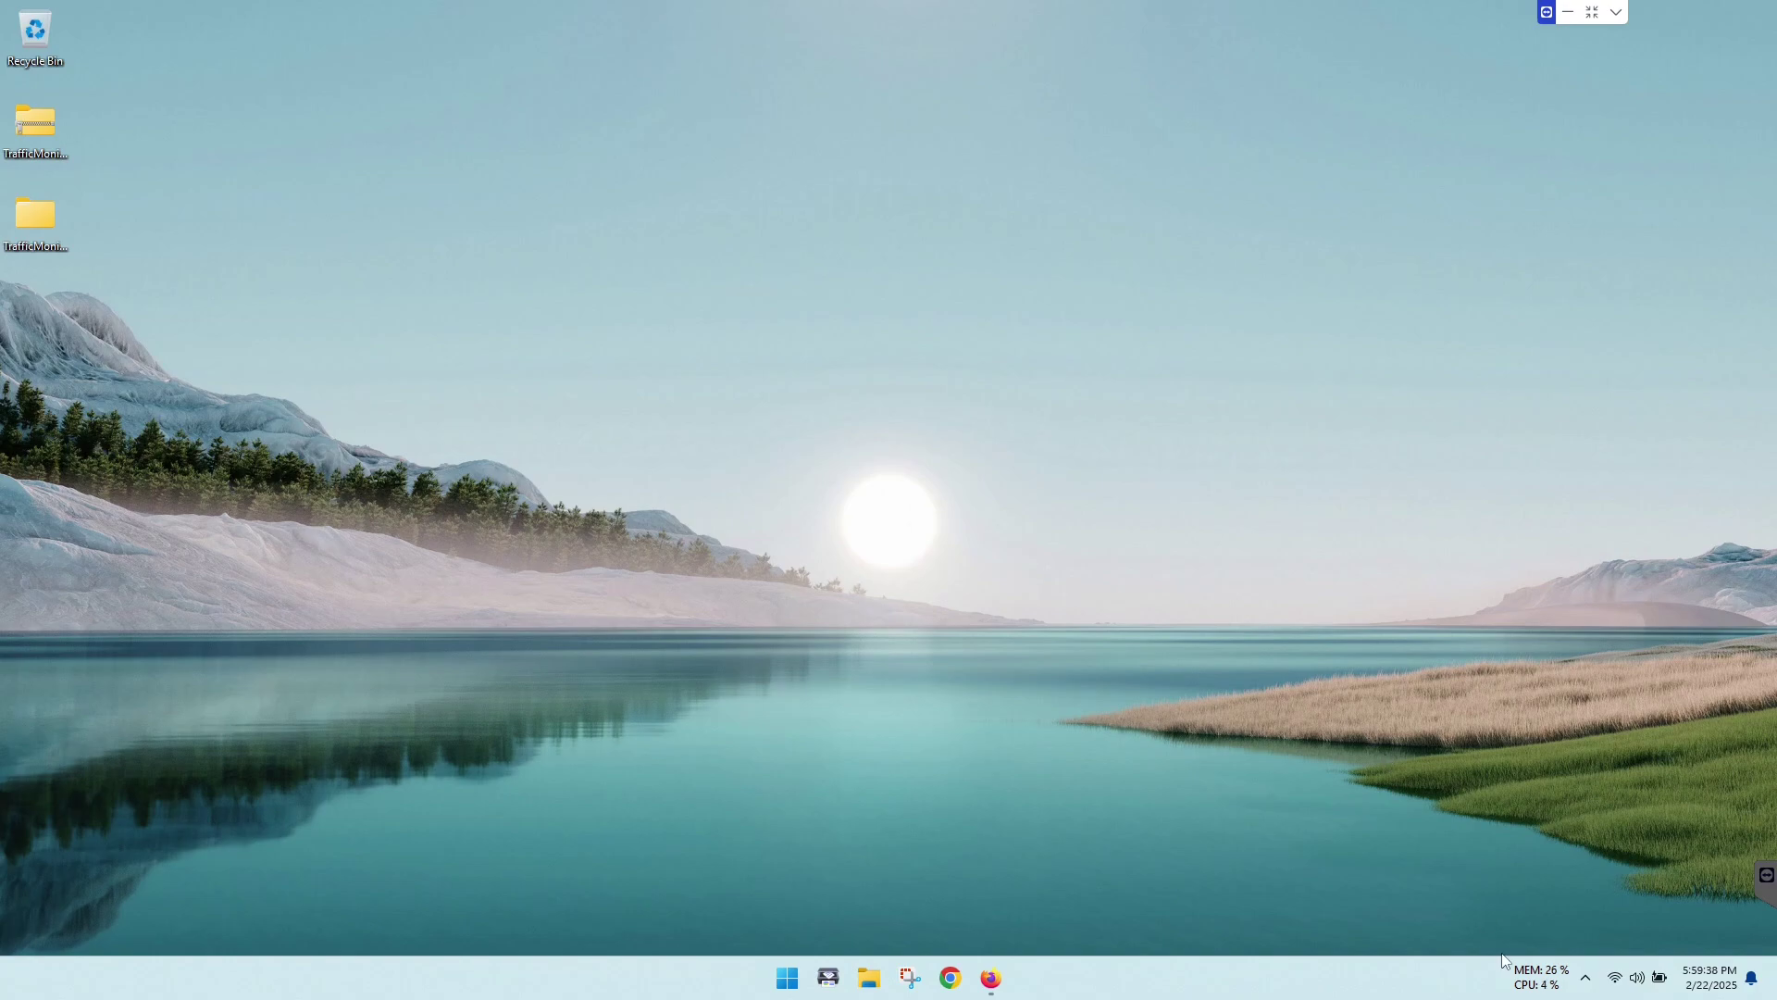
pyautogui.rightClick(1535, 983)
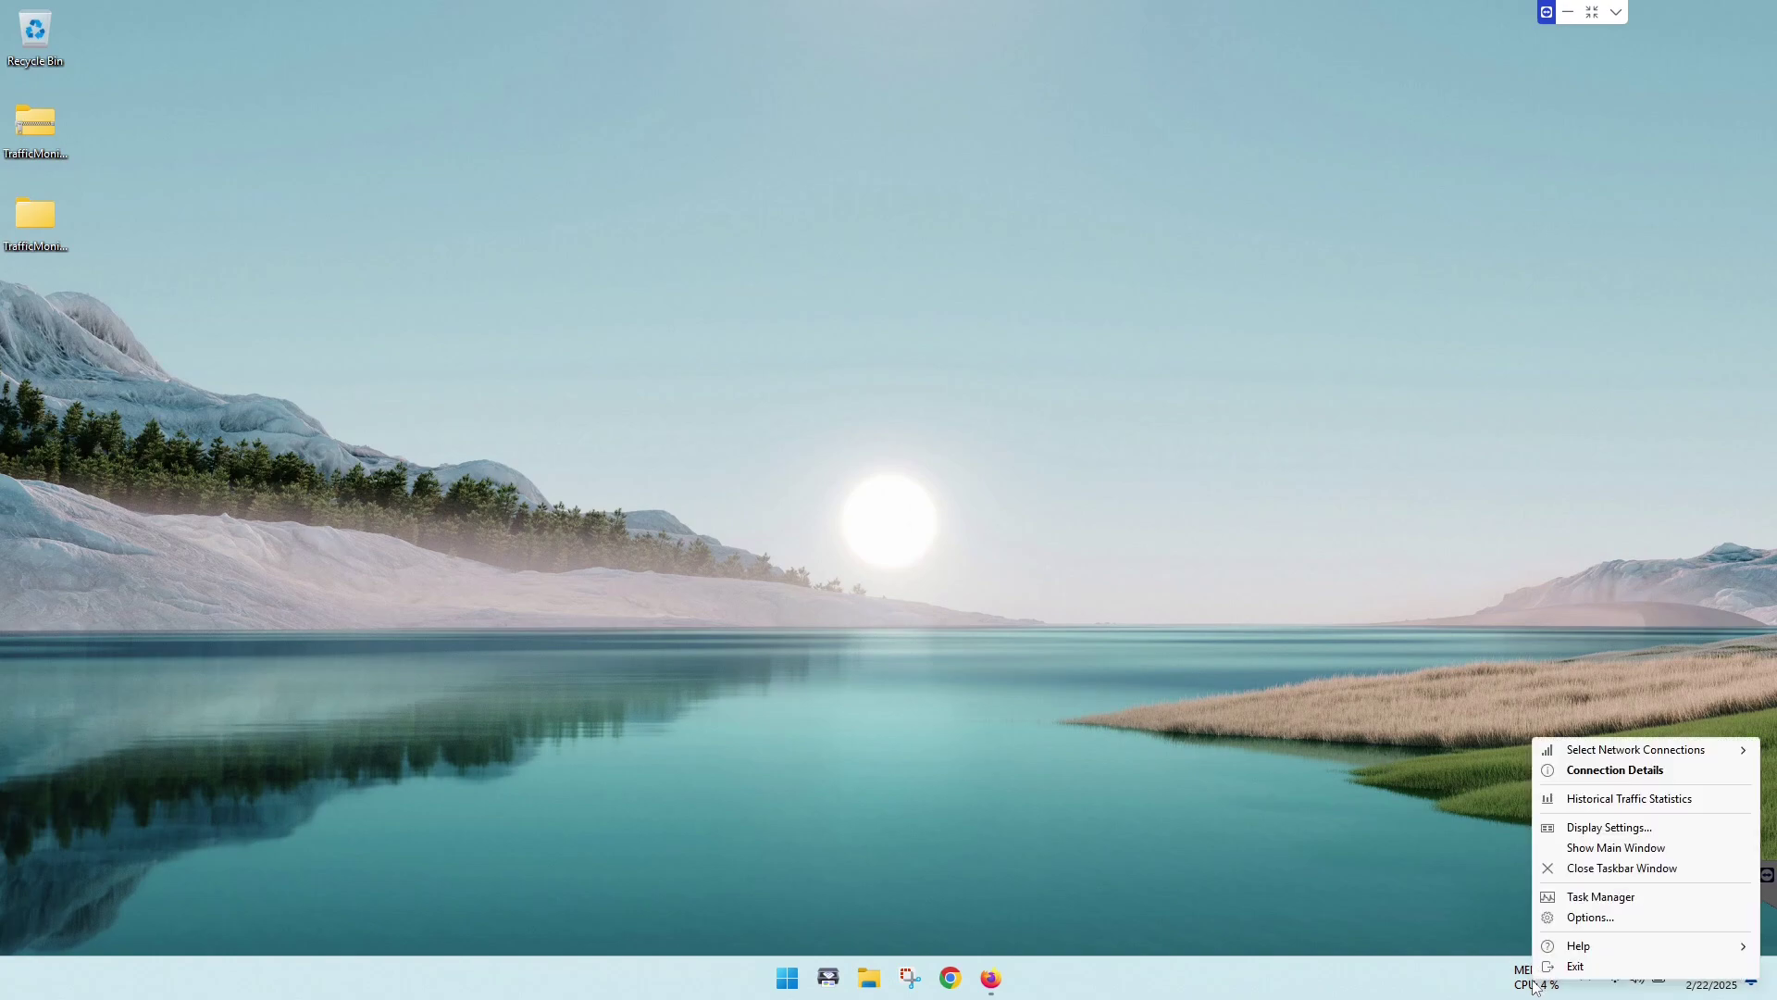
pyautogui.click(1592, 847)
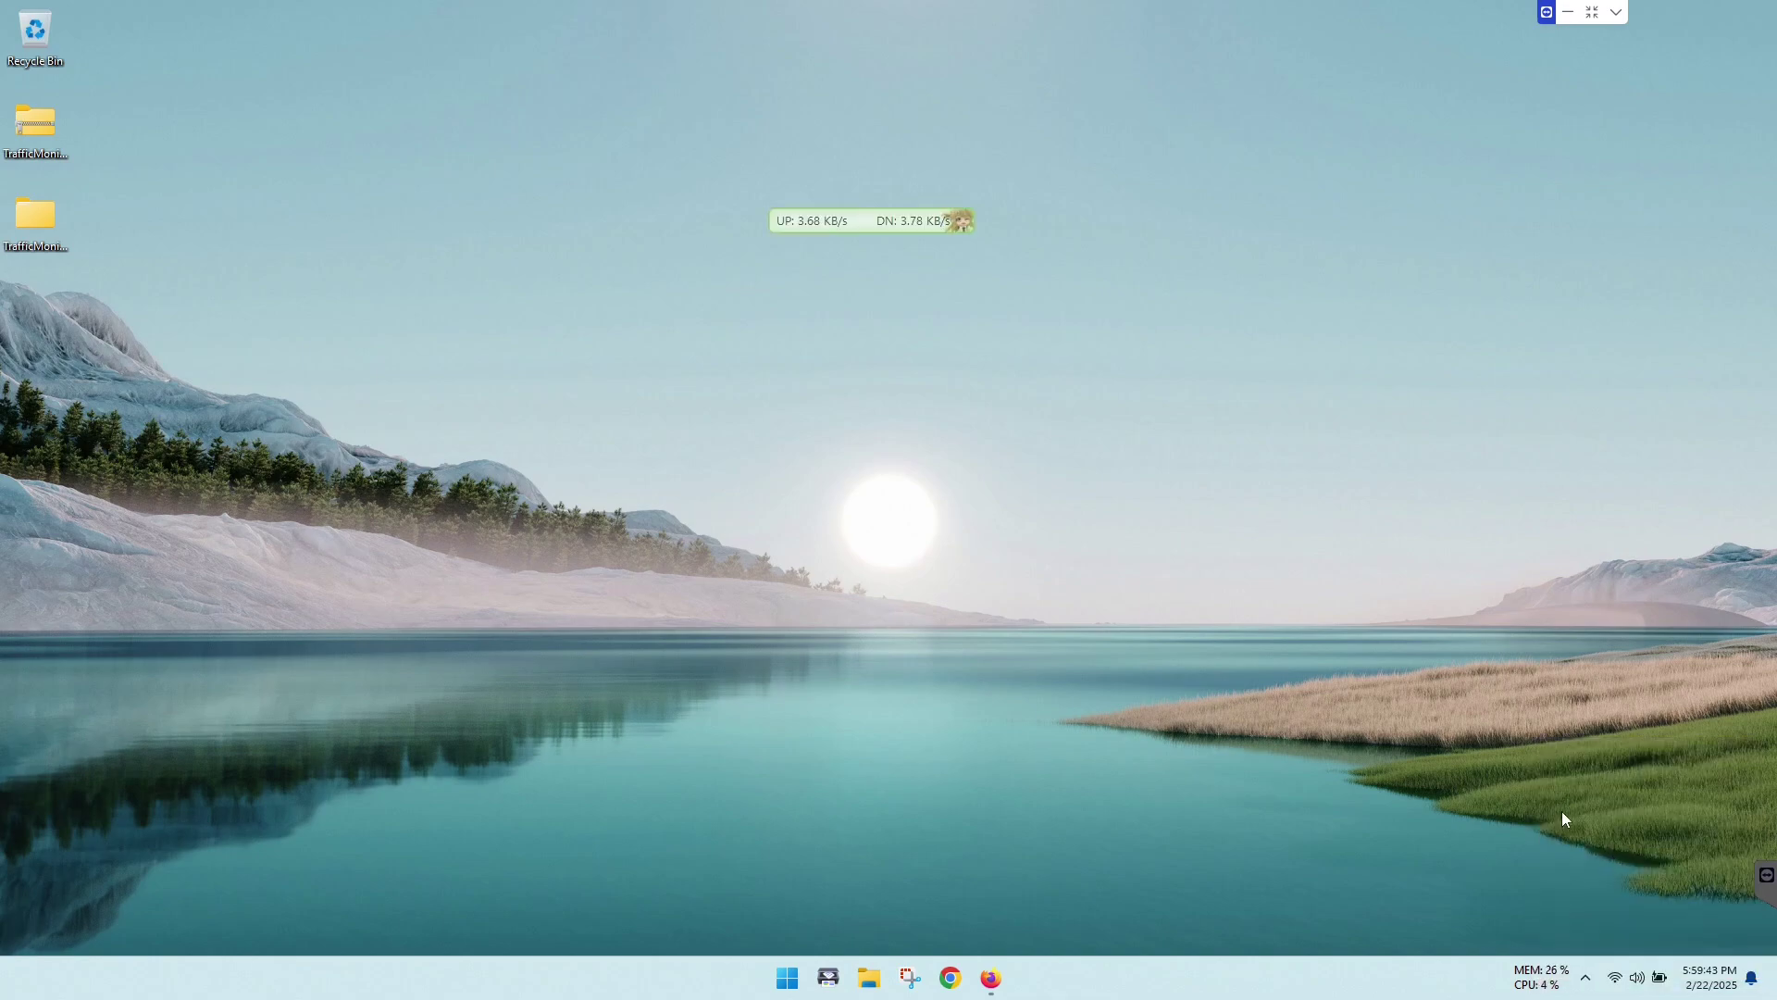
pyautogui.rightClick(923, 216)
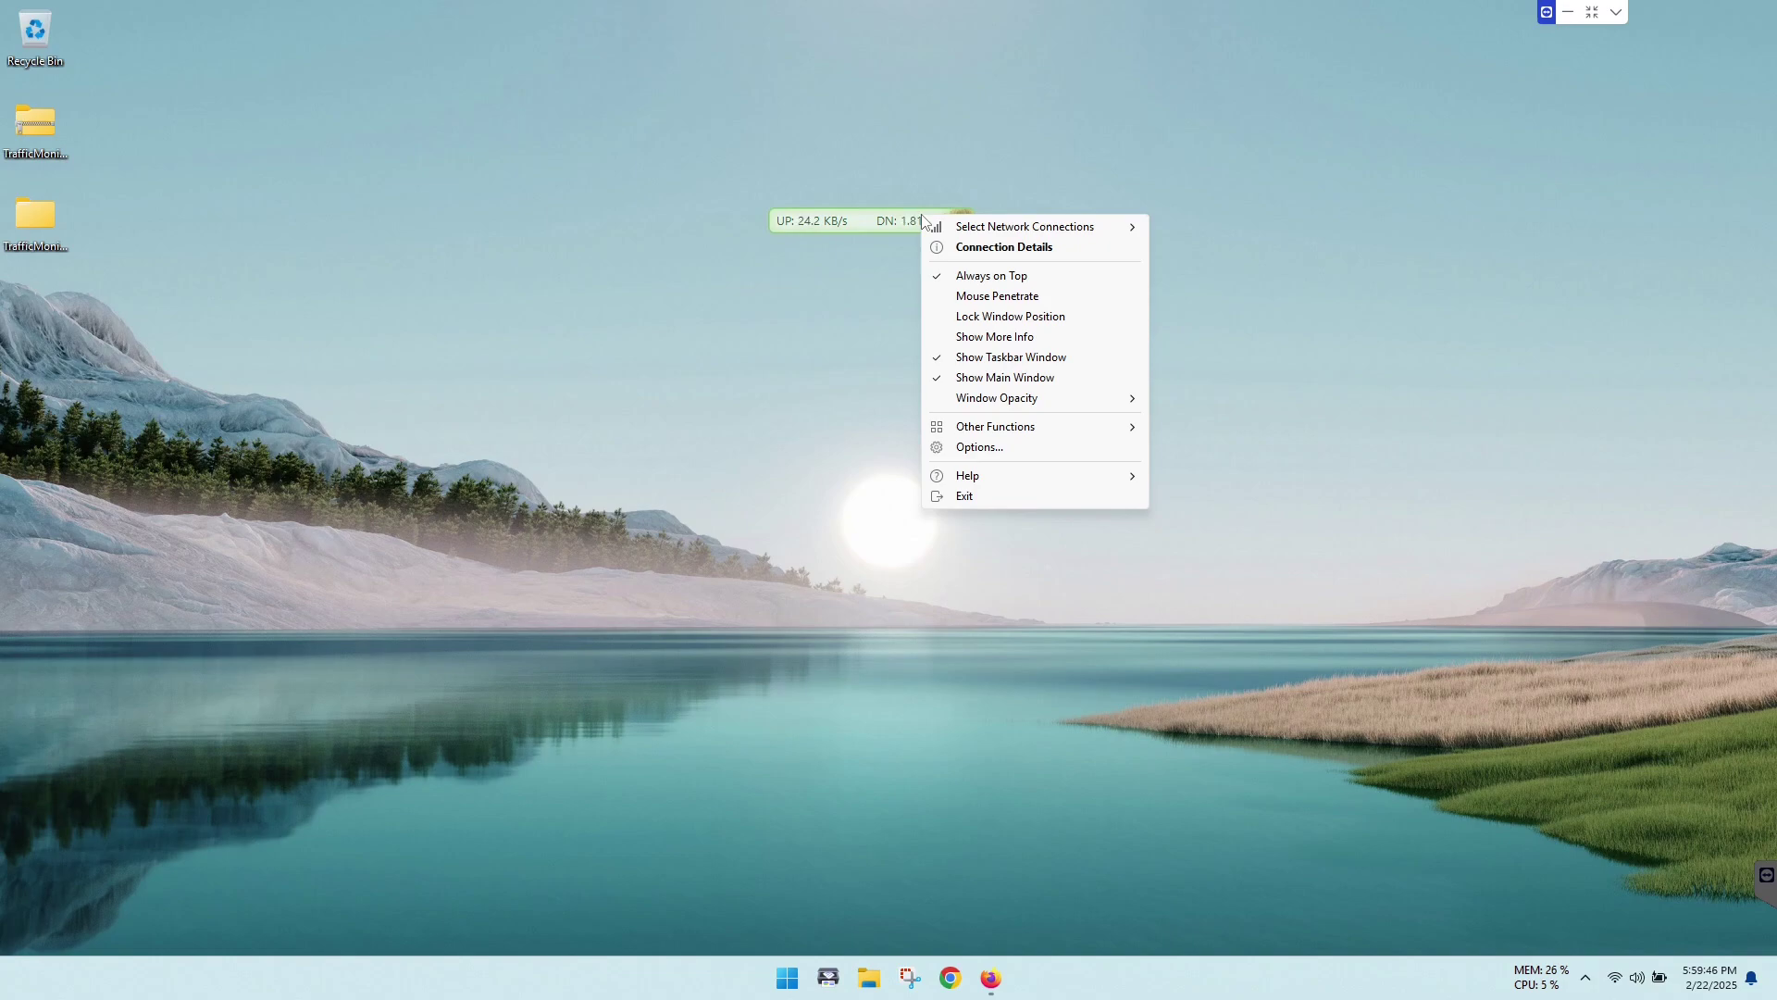
pyautogui.click(997, 376)
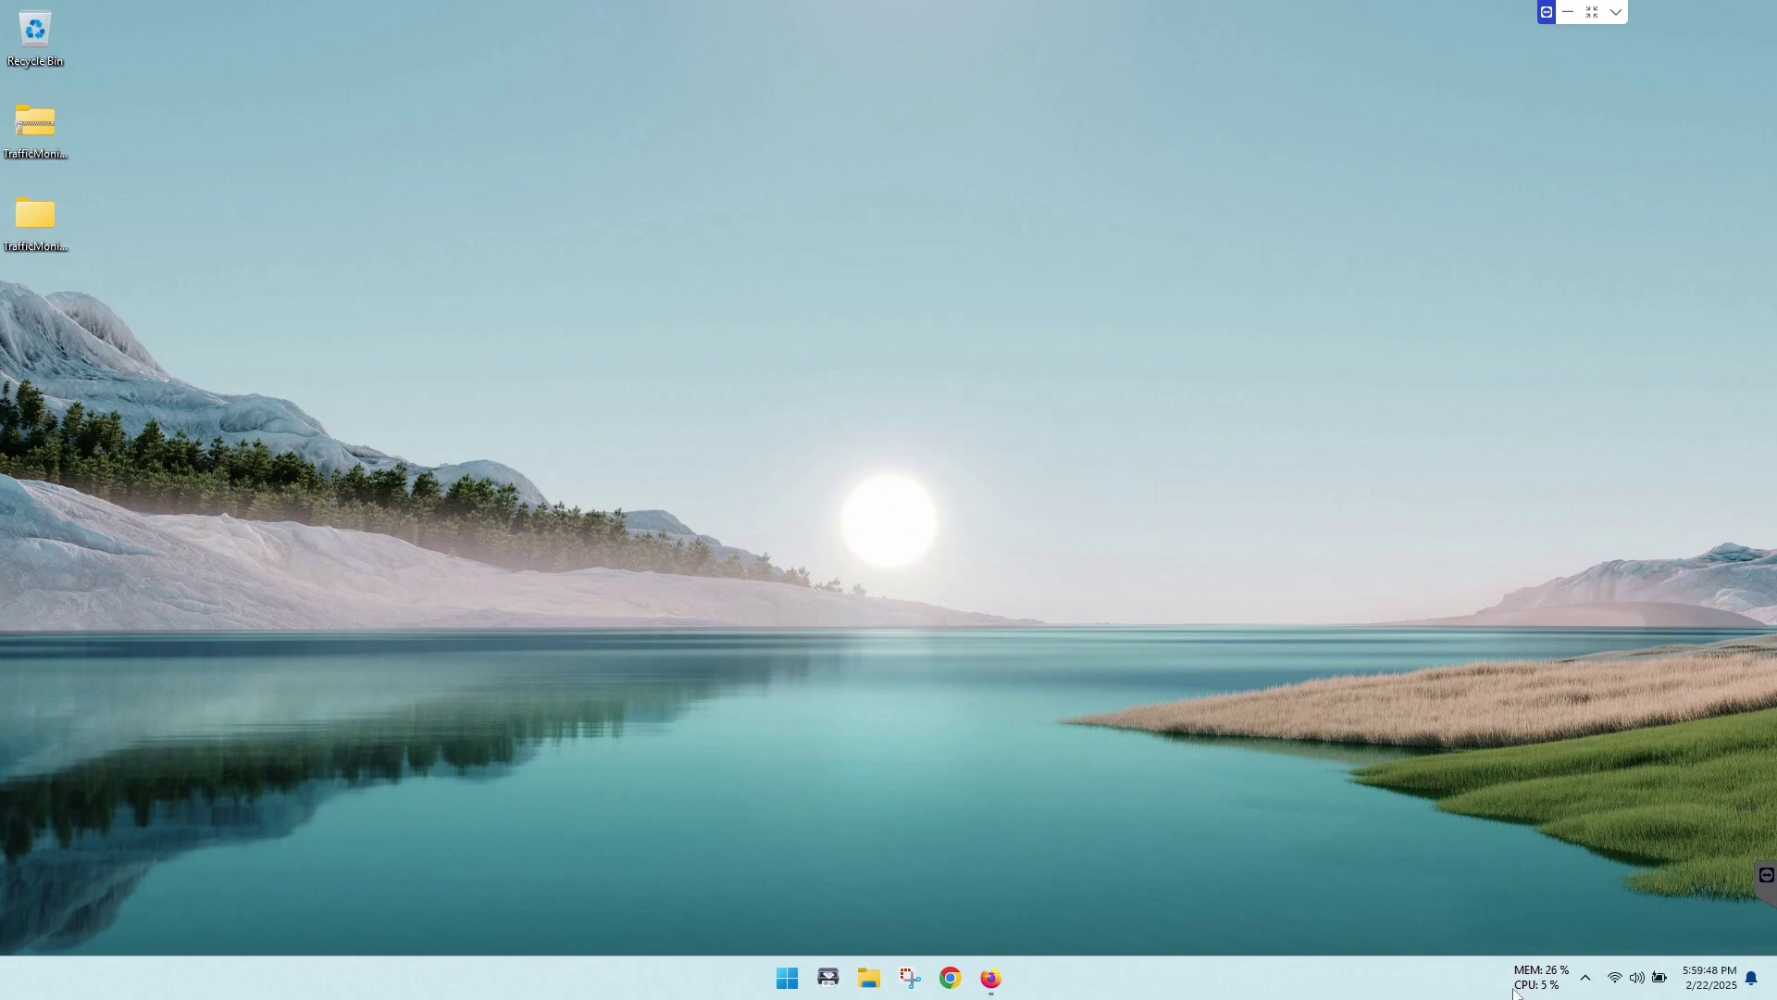